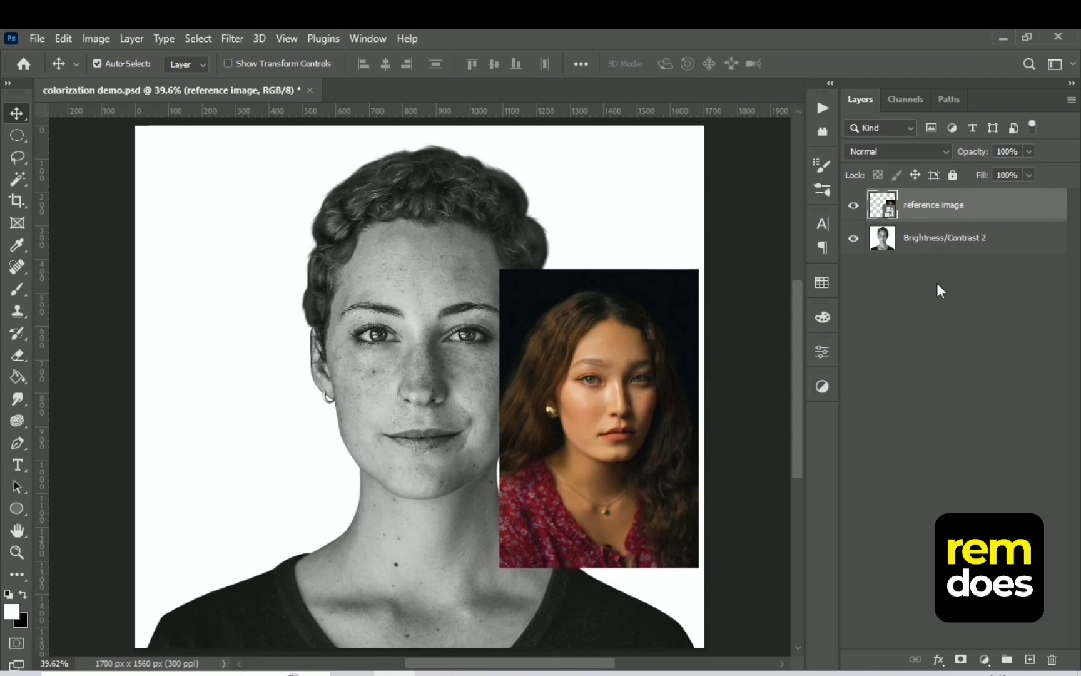
Add a Black & White adjustment layer above the reference image layer
{"action": "left_click", "coordinate": [987, 658]}
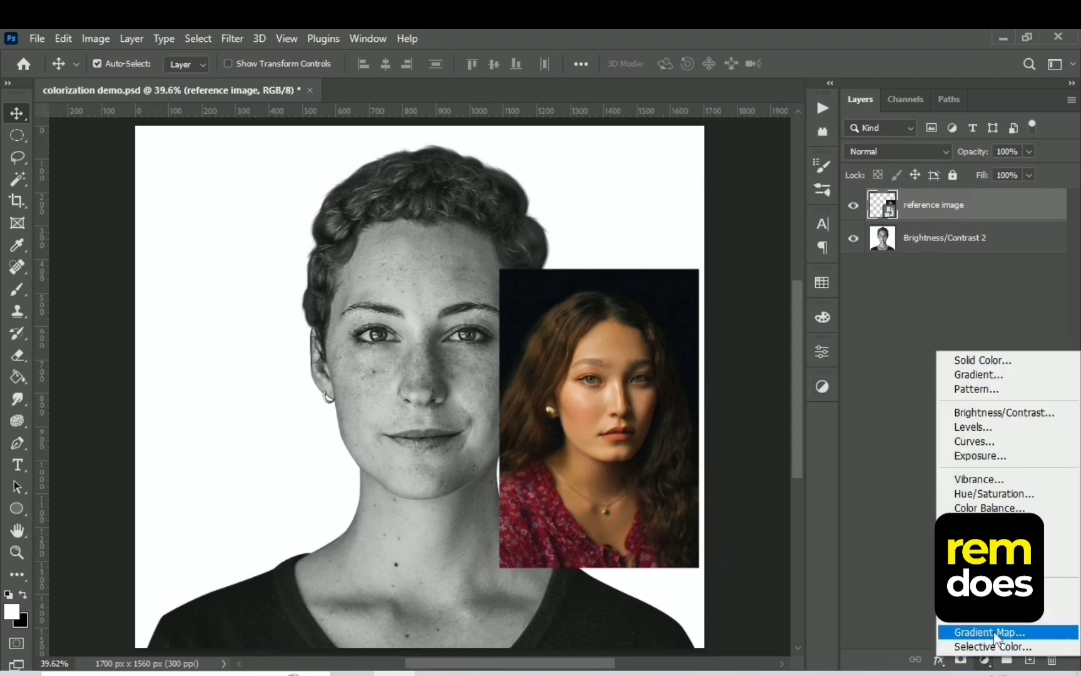
{"action": "left_click", "coordinate": [989, 522]}
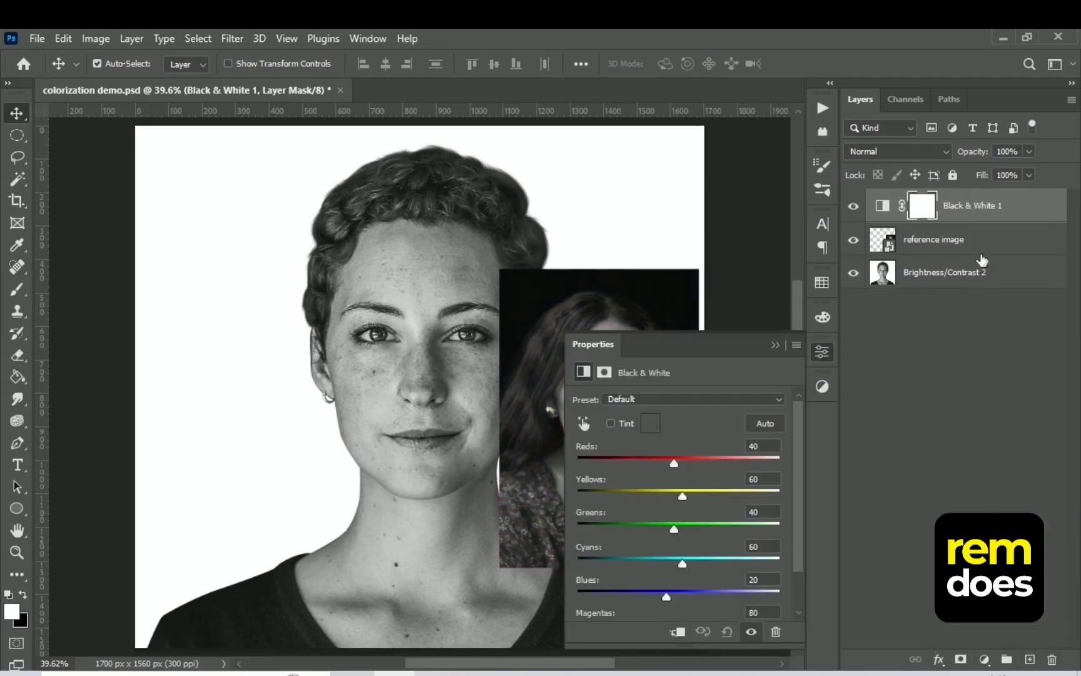
{"action": "right_click", "coordinate": [876, 209]}
{"action": "left_click", "coordinate": [952, 212]}
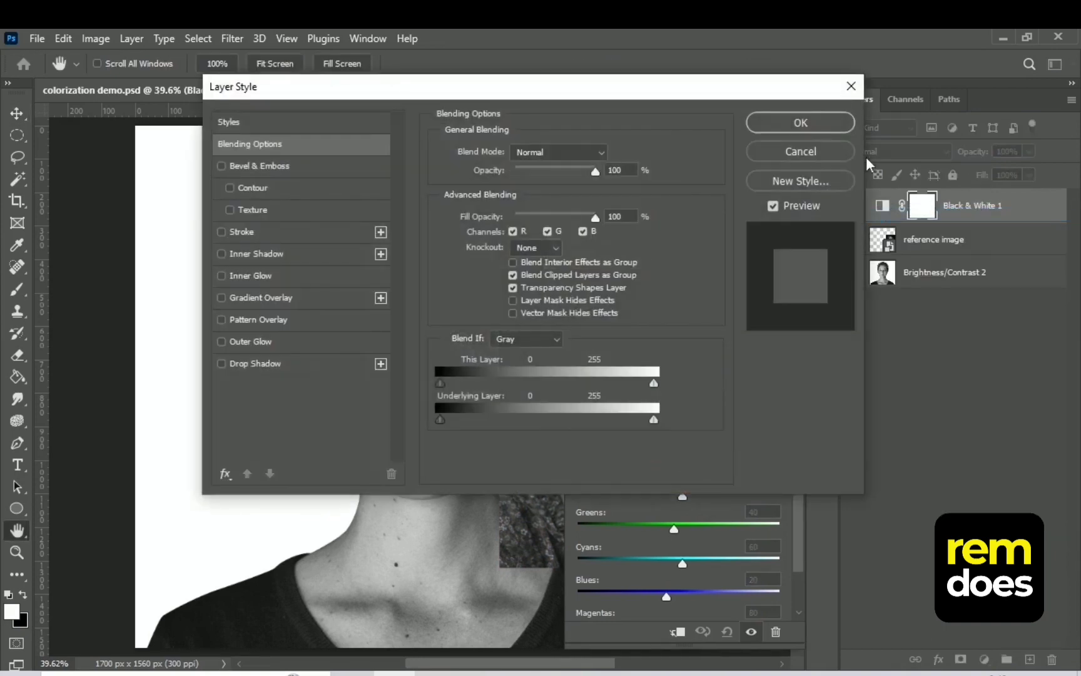
{"action": "left_click", "coordinate": [843, 151]}
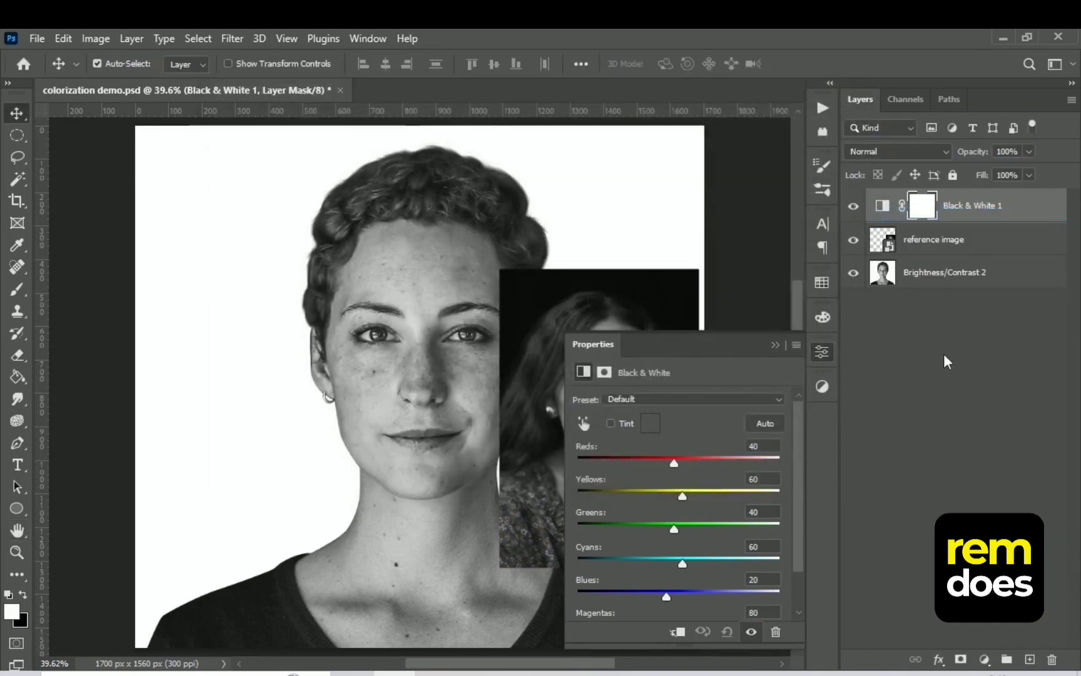
Clip the Black & White adjustment layer to the reference image layer
{"action": "left_click", "coordinate": [775, 344]}
{"action": "right_click", "coordinate": [1037, 208]}
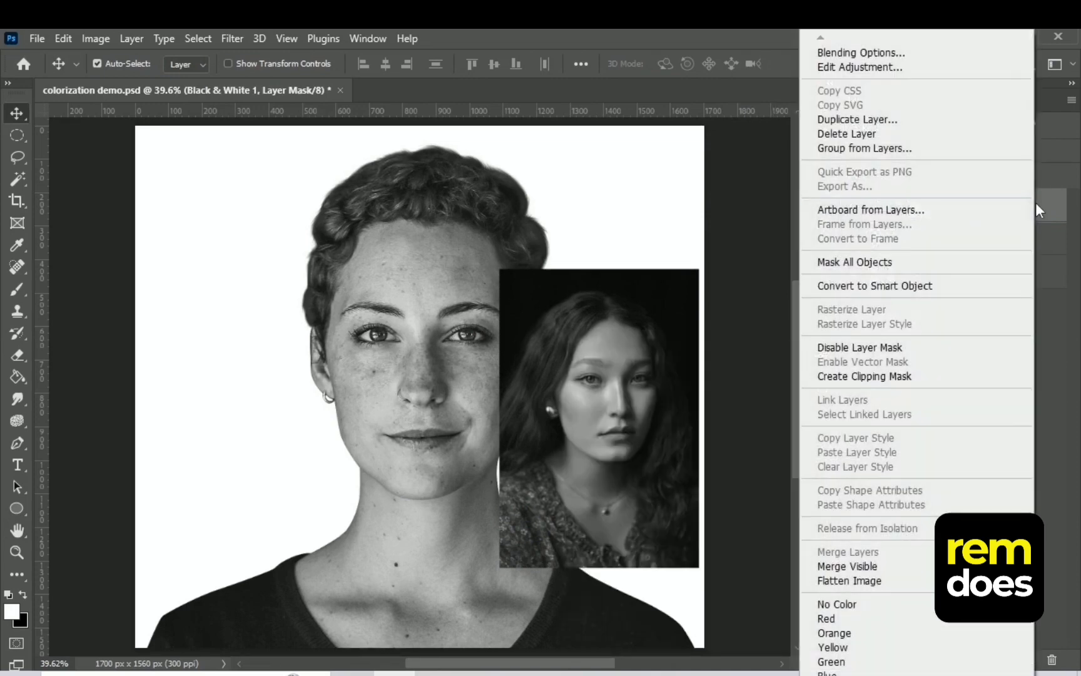
{"action": "left_click", "coordinate": [856, 377]}
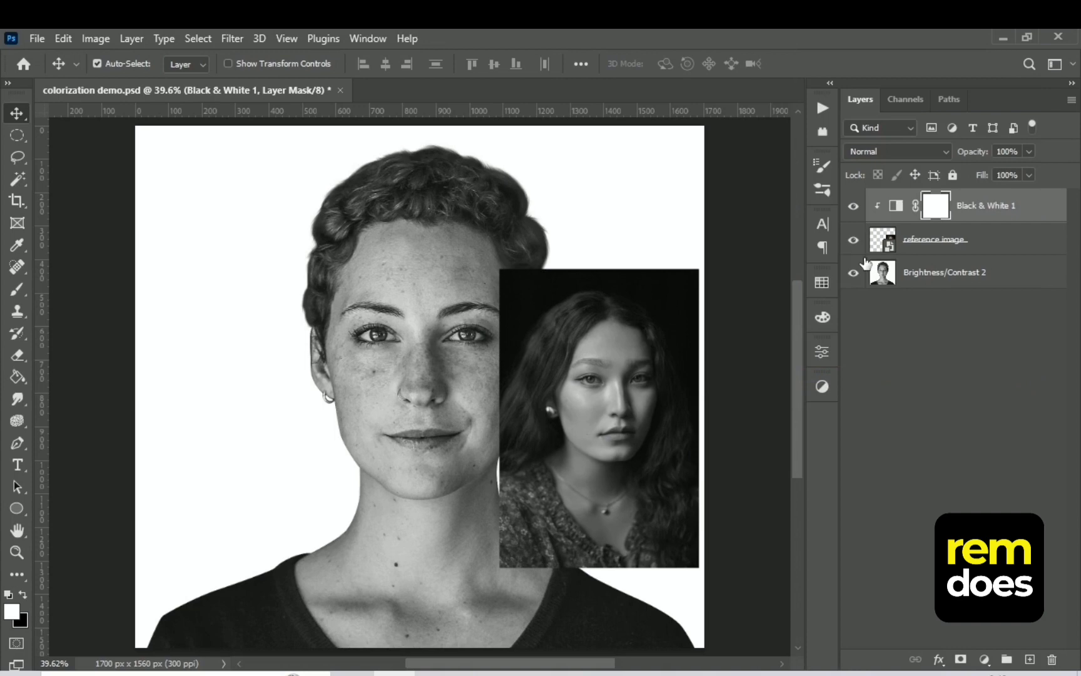
Add a Brightness/Contrast adjustment above the main portrait layer and set its brightness to 1 and contrast to 28
{"action": "key", "text": "ctrl+plus"}
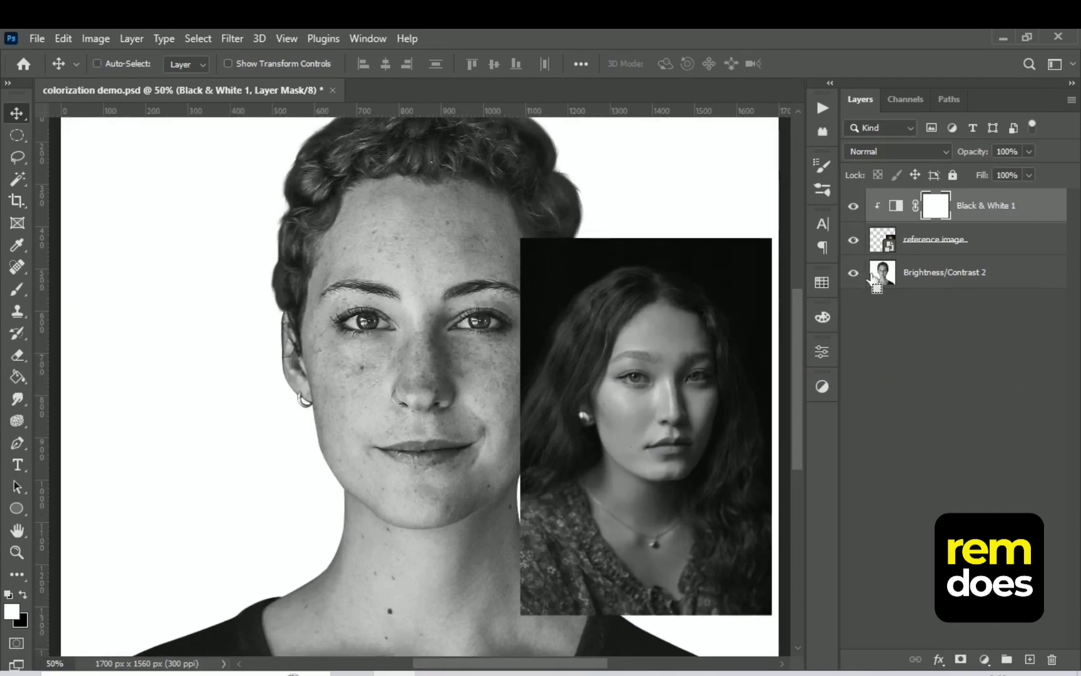
{"action": "left_click", "coordinate": [922, 275]}
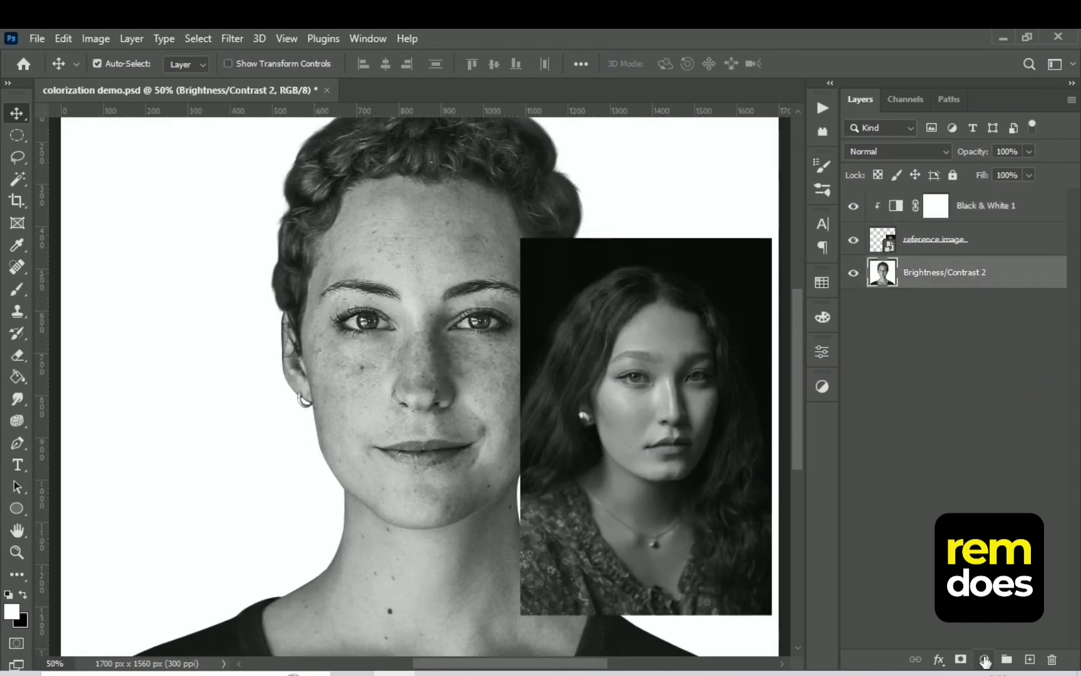
{"action": "left_click", "coordinate": [985, 660]}
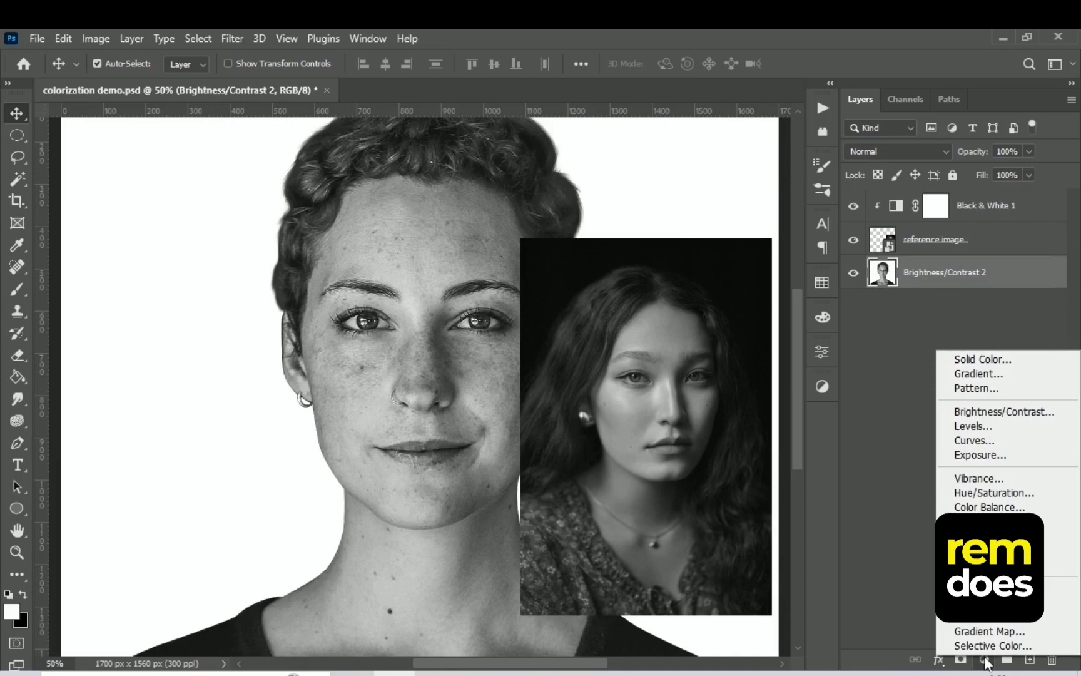
{"action": "left_click", "coordinate": [1020, 413]}
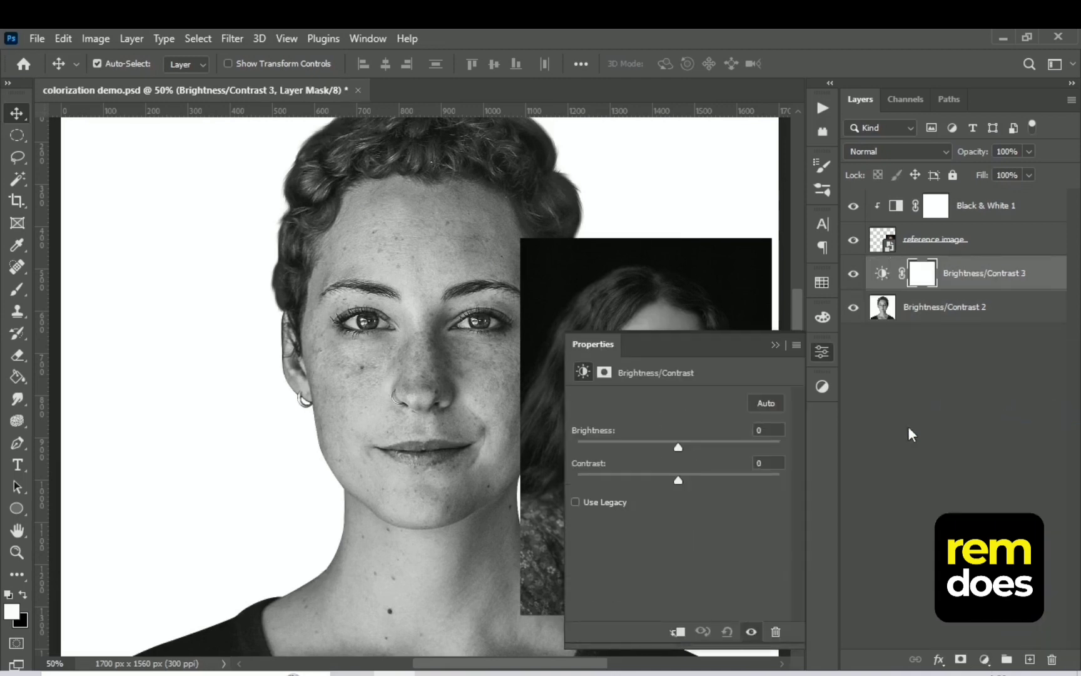
{"action": "left_click_drag", "start_coordinate": [676, 444], "coordinate": [671, 445]}
{"action": "left_click_drag", "start_coordinate": [697, 480], "coordinate": [678, 449]}
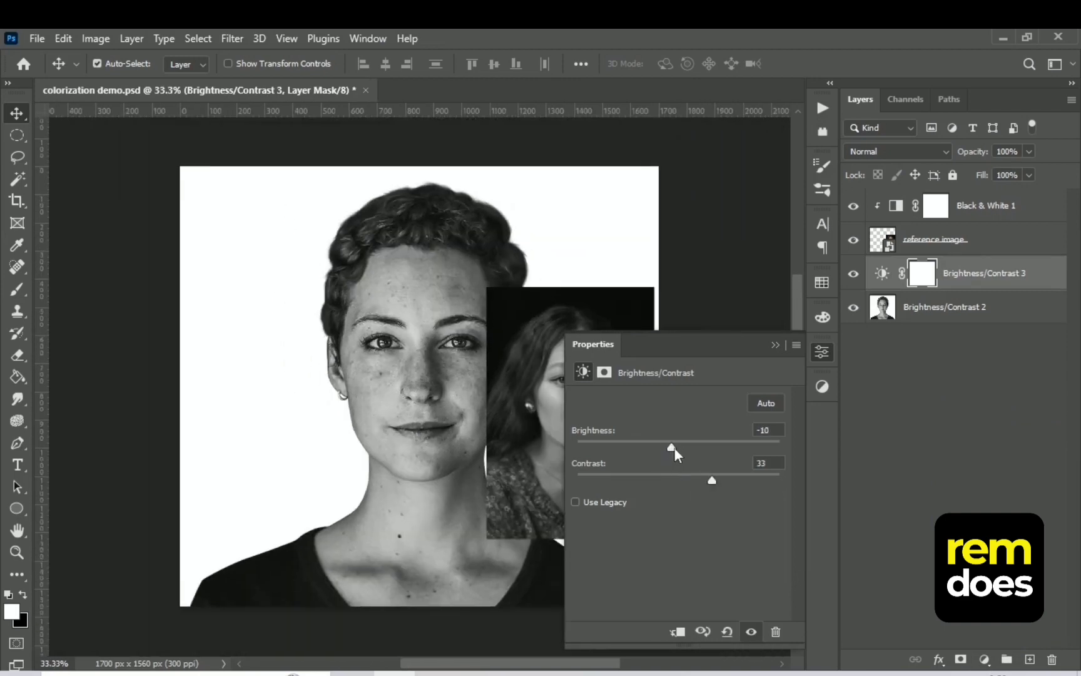
{"action": "left_click_drag", "start_coordinate": [714, 480], "coordinate": [725, 479]}
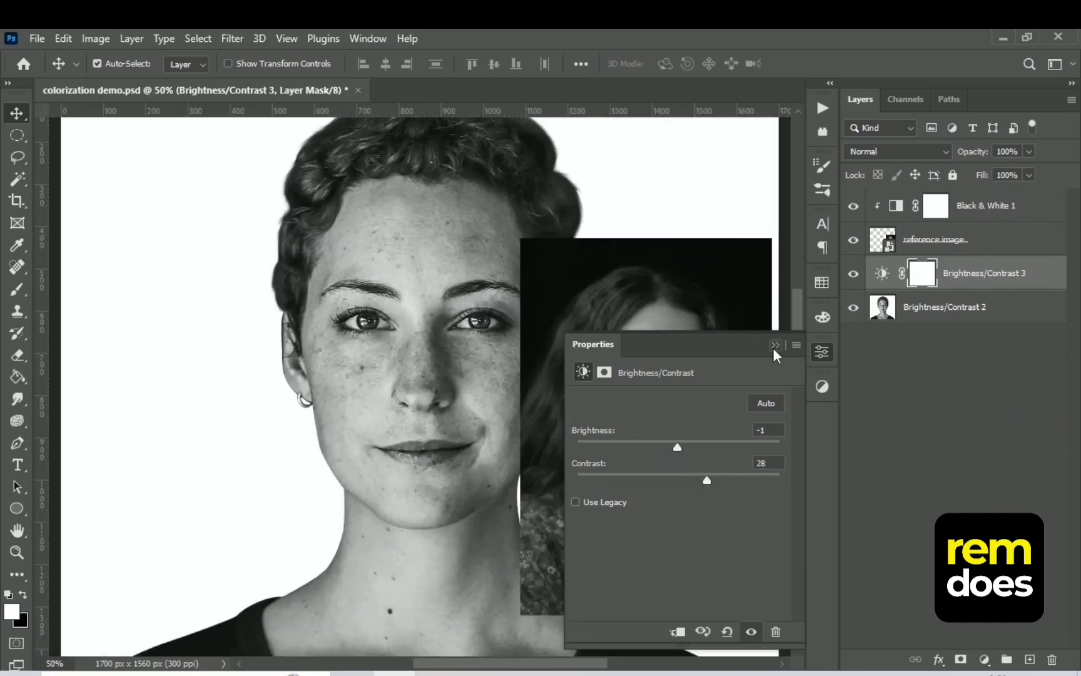
{"action": "left_click", "coordinate": [775, 344]}
Merge the new Brightness/Contrast adjustment with the main portrait layer and rename the merged layer "picture"
{"action": "left_click", "coordinate": [989, 288]}
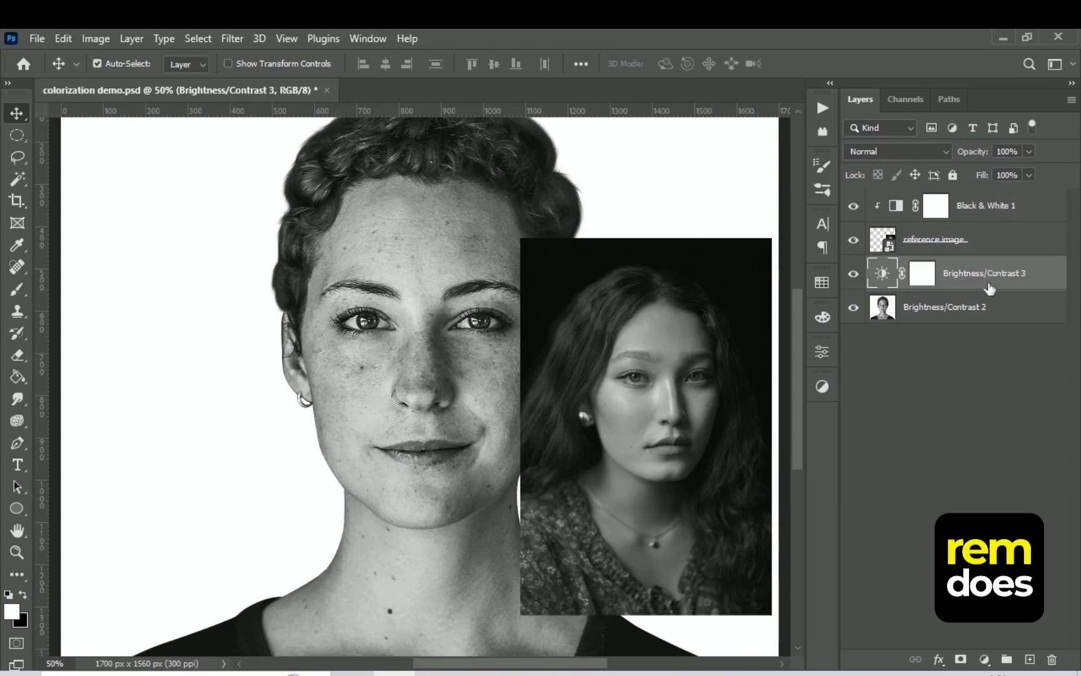
{"action": "right_click", "coordinate": [987, 315]}
{"action": "left_click", "coordinate": [839, 554]}
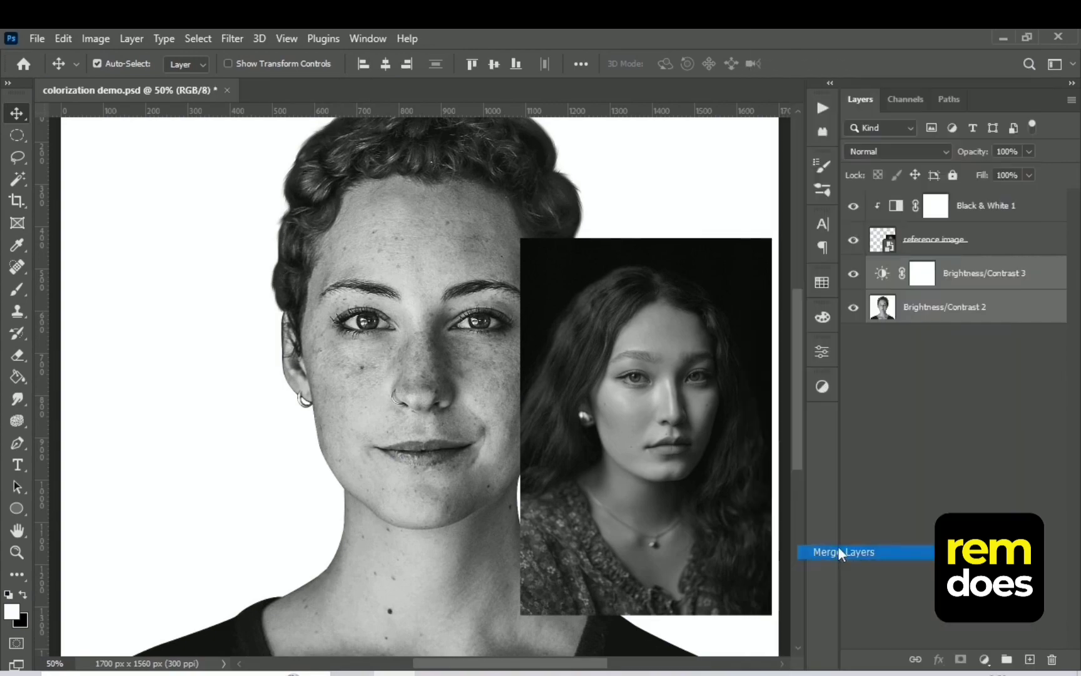
{"action": "double_click", "coordinate": [931, 273]}
{"action": "type", "text": "picture"}
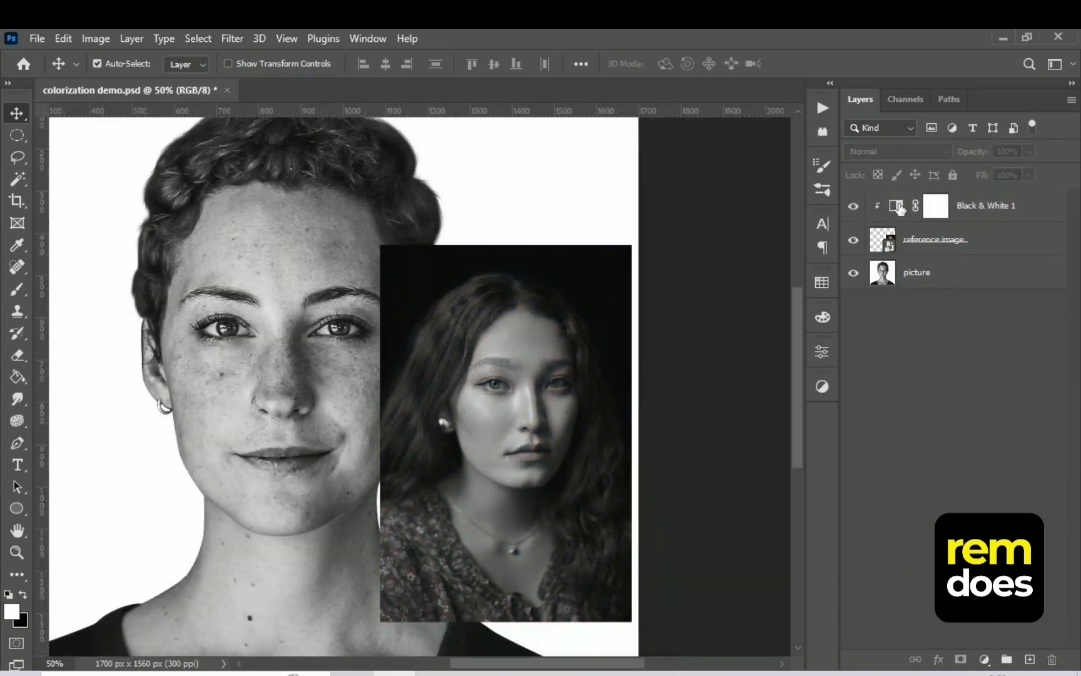
Delete the Black & White adjustment layer clipped to the reference image
{"action": "left_click", "coordinate": [897, 206]}
{"action": "left_click", "coordinate": [1048, 660]}
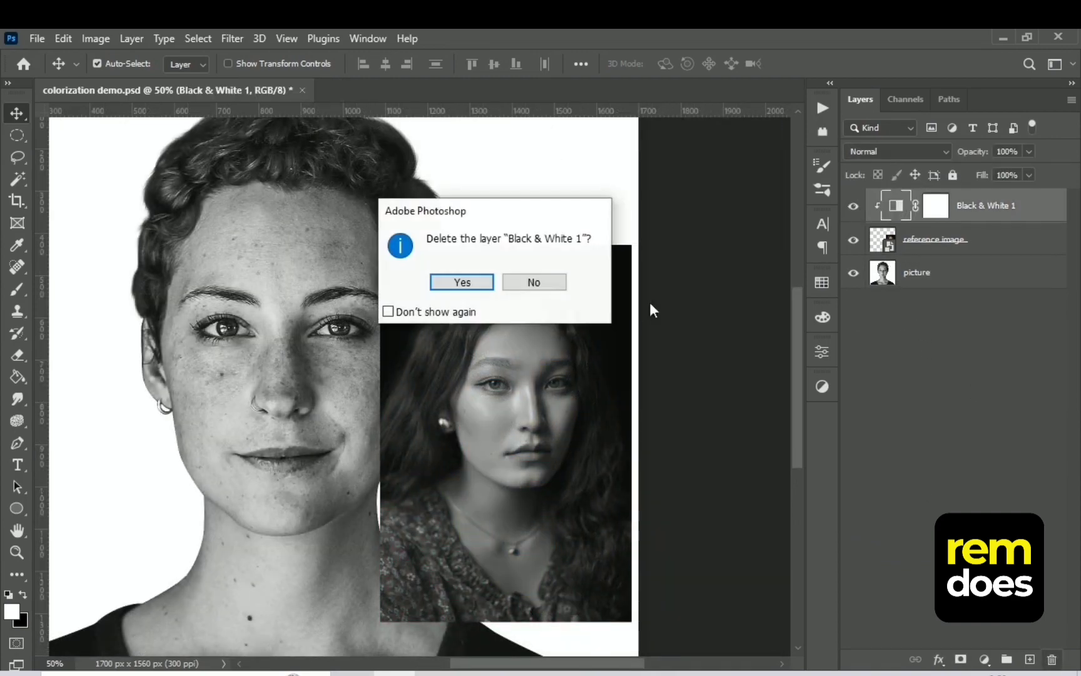
{"action": "left_click", "coordinate": [481, 289]}
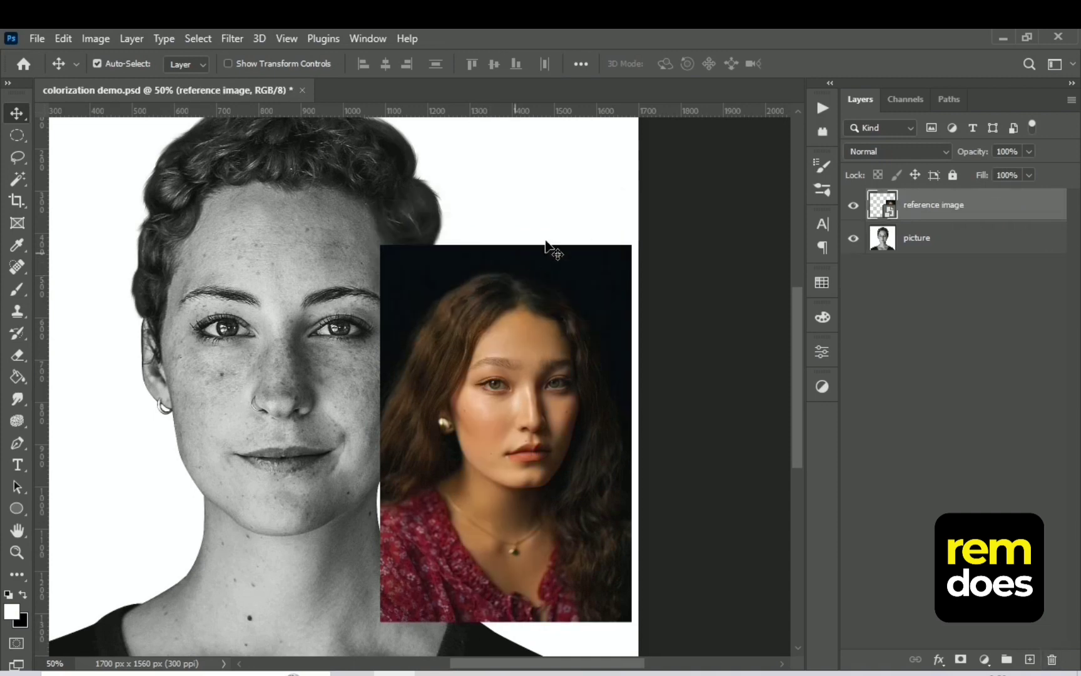
Sample a bright skin tone from the reference woman's nose and add a Solid Color fill of eeccb2 above the picture layer
{"action": "left_click", "coordinate": [972, 241]}
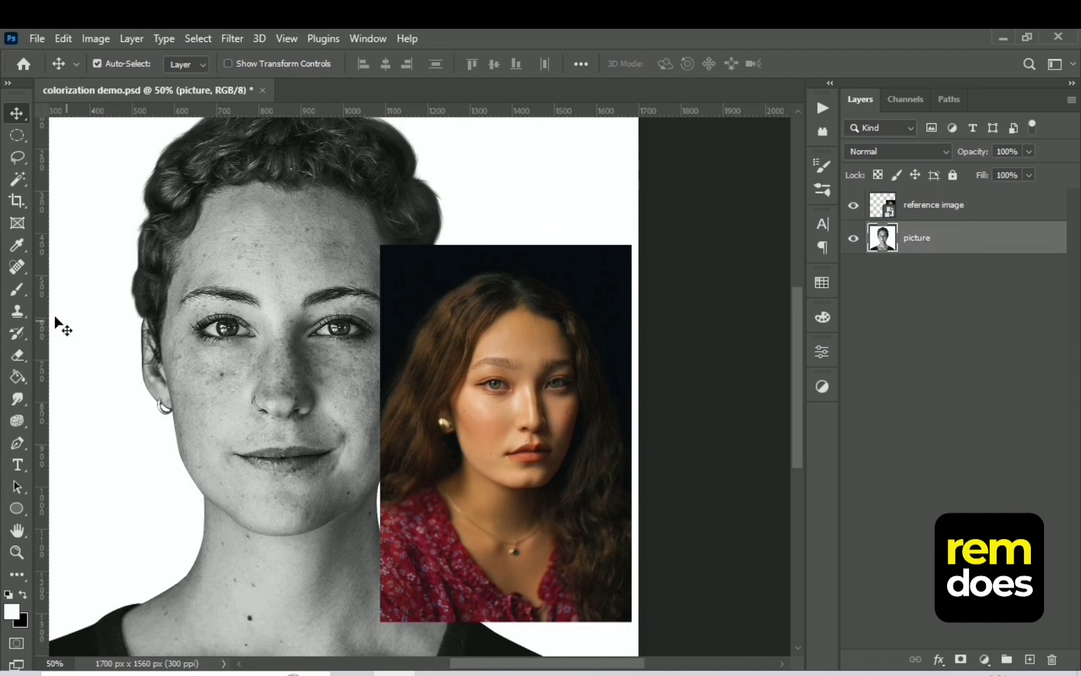
{"action": "left_click", "coordinate": [17, 245]}
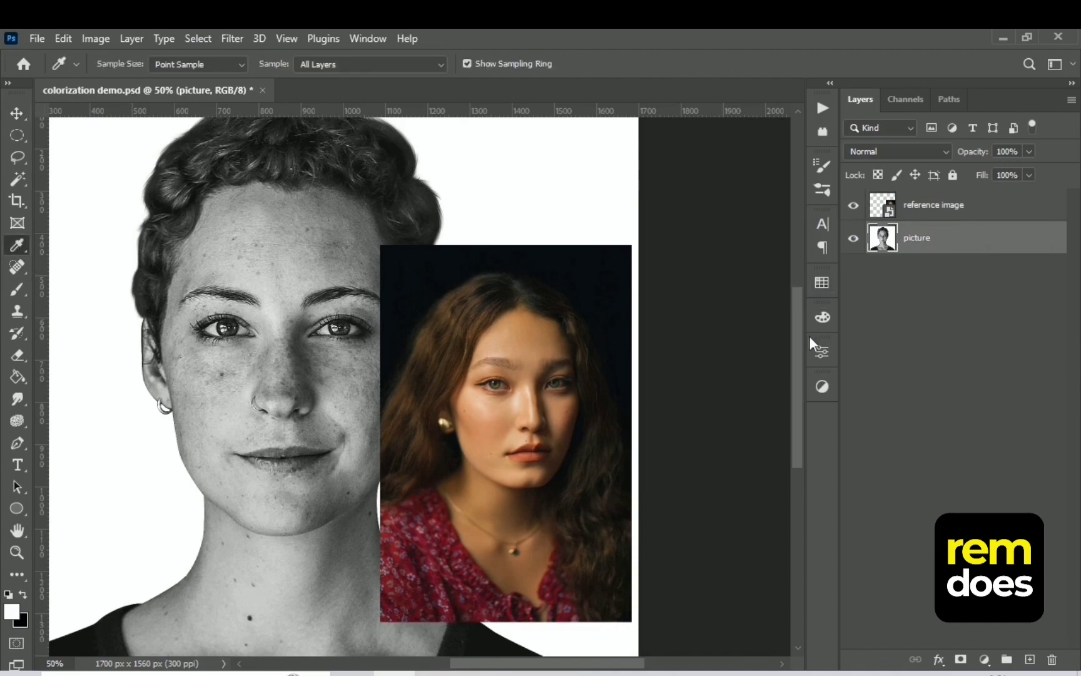
{"action": "key", "text": "ctrl+plus"}
{"action": "key", "text": "ctrl+plus"}
{"action": "left_click_drag", "start_coordinate": [741, 507], "coordinate": [664, 386]}
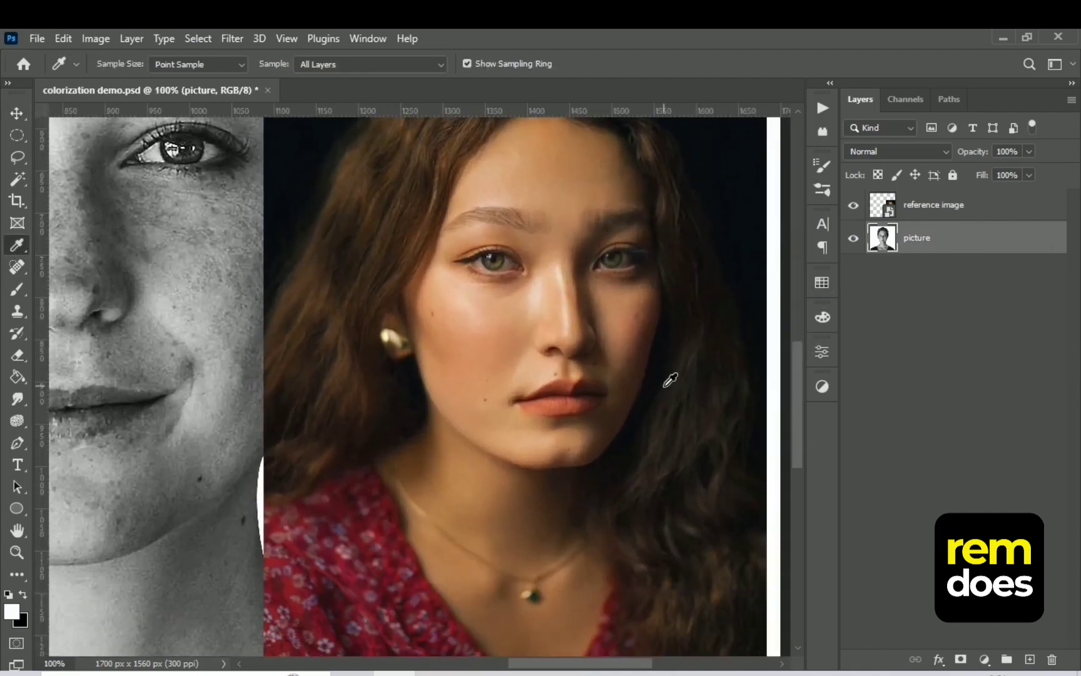
{"action": "left_click", "coordinate": [567, 270]}
{"action": "left_click_drag", "start_coordinate": [538, 295], "coordinate": [574, 313]}
{"action": "left_click", "coordinate": [985, 659]}
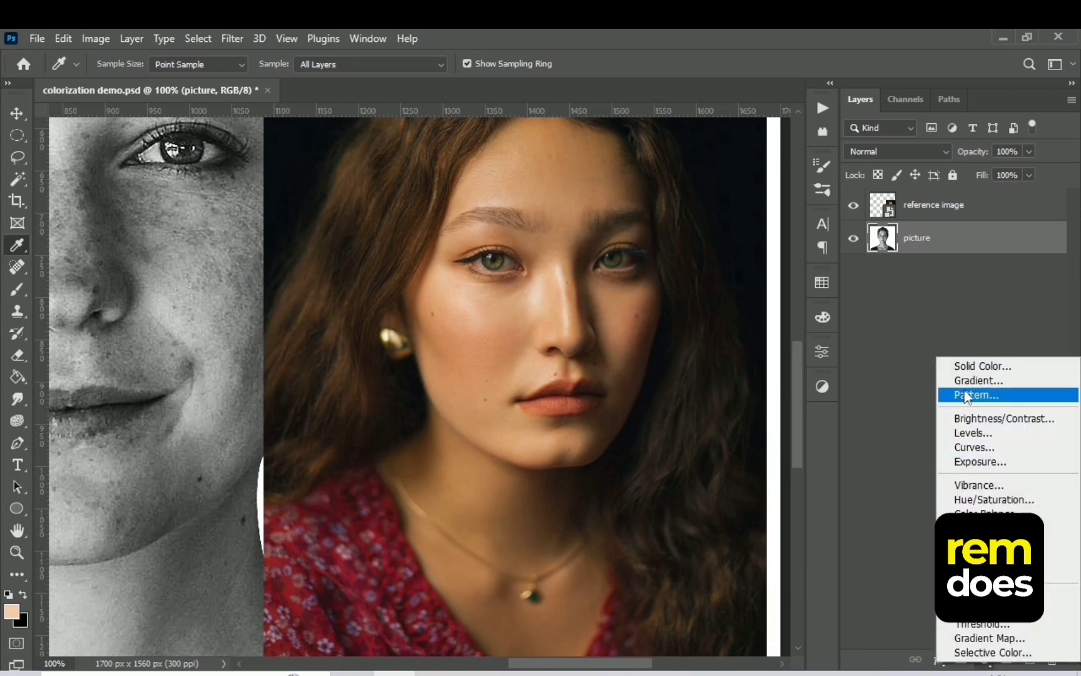
{"action": "left_click", "coordinate": [977, 368]}
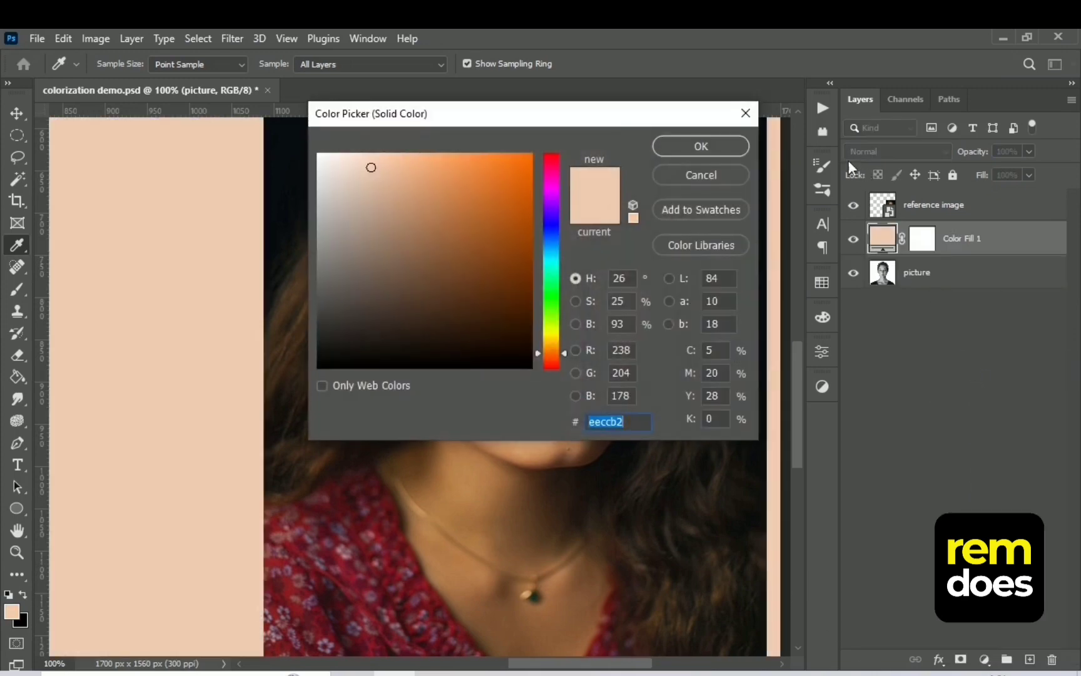
{"action": "left_click", "coordinate": [712, 149]}
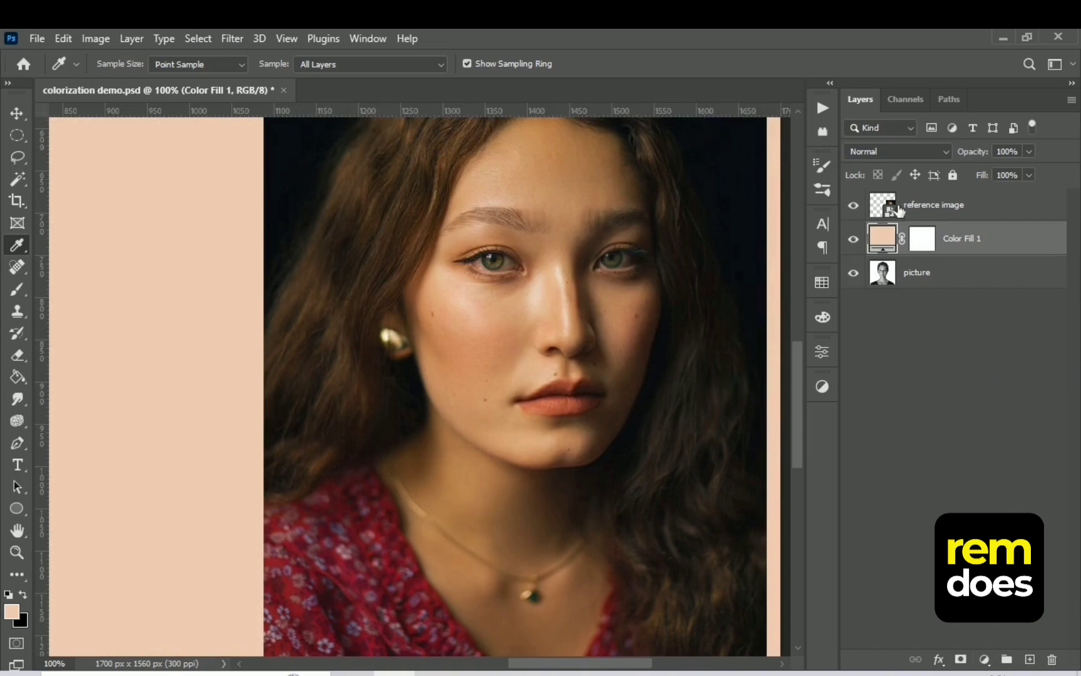
Invert the peach fill layer's mask to black and rename the layer "highlight"
{"action": "left_click", "coordinate": [921, 234]}
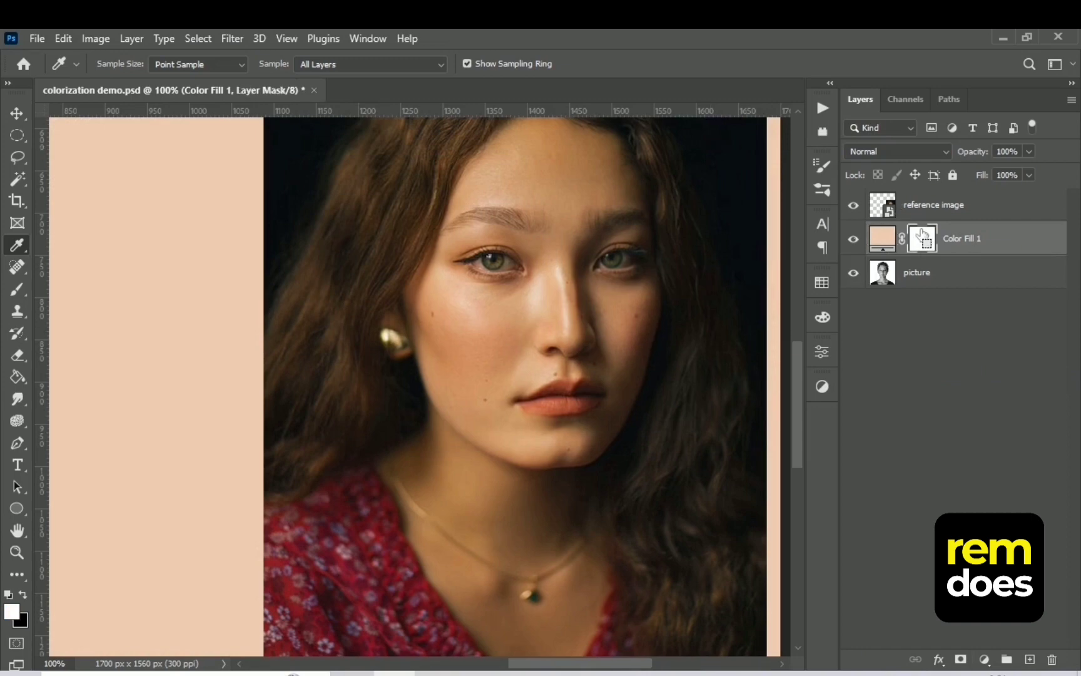
{"action": "key", "text": "ctrl+i"}
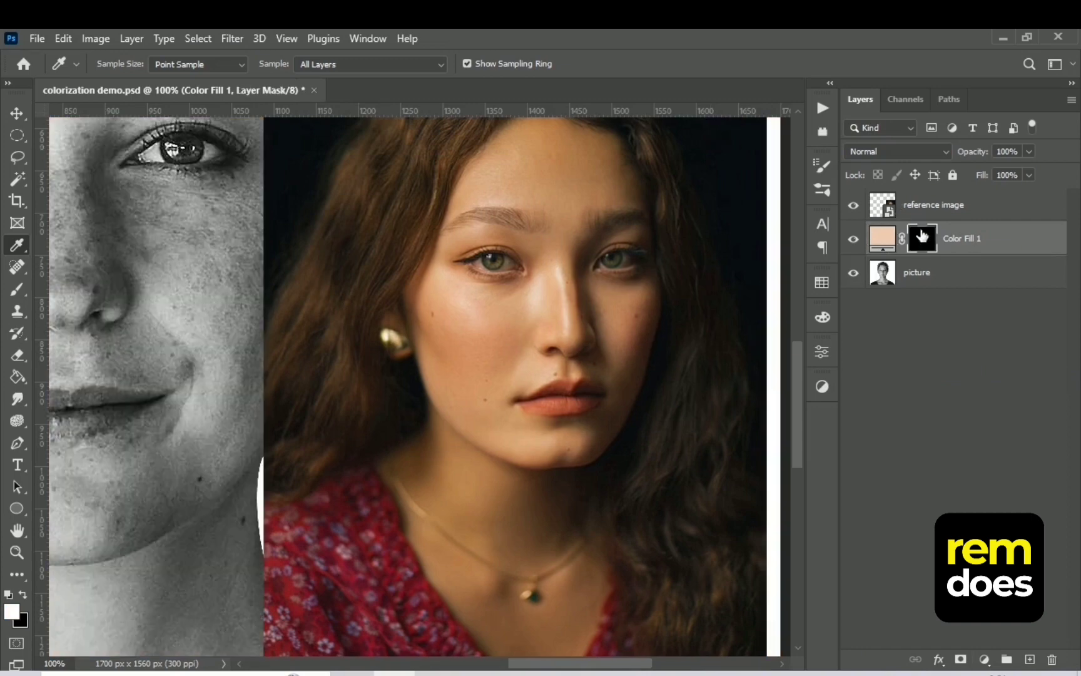
{"action": "double_click", "coordinate": [959, 238]}
{"action": "type", "text": "highlight"}
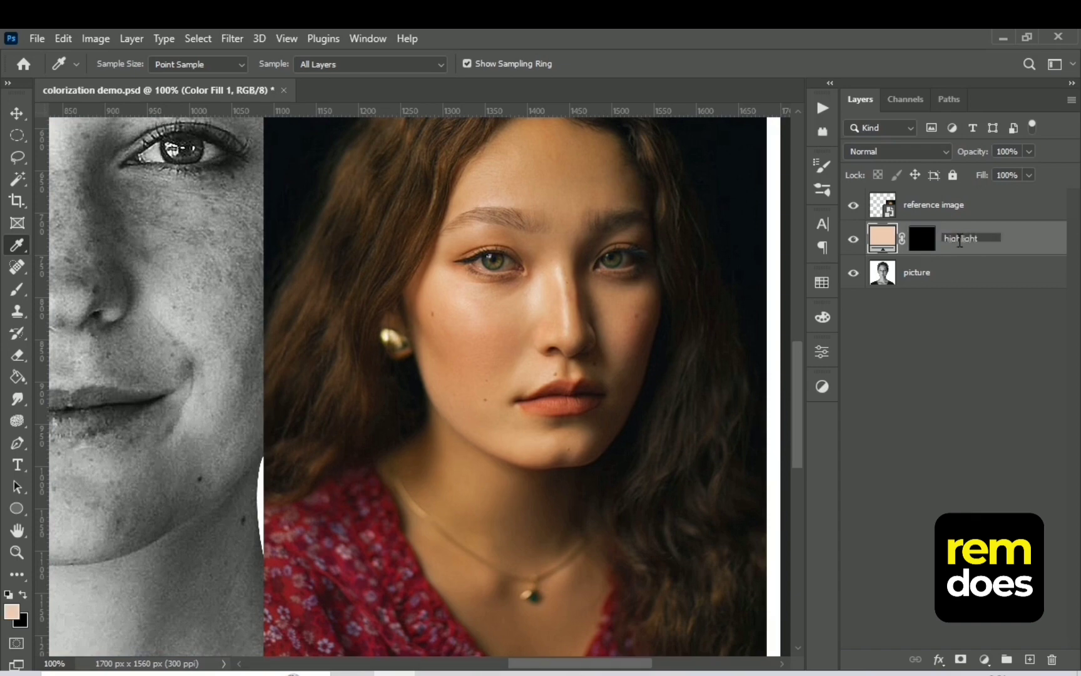
{"action": "left_click", "coordinate": [963, 374]}
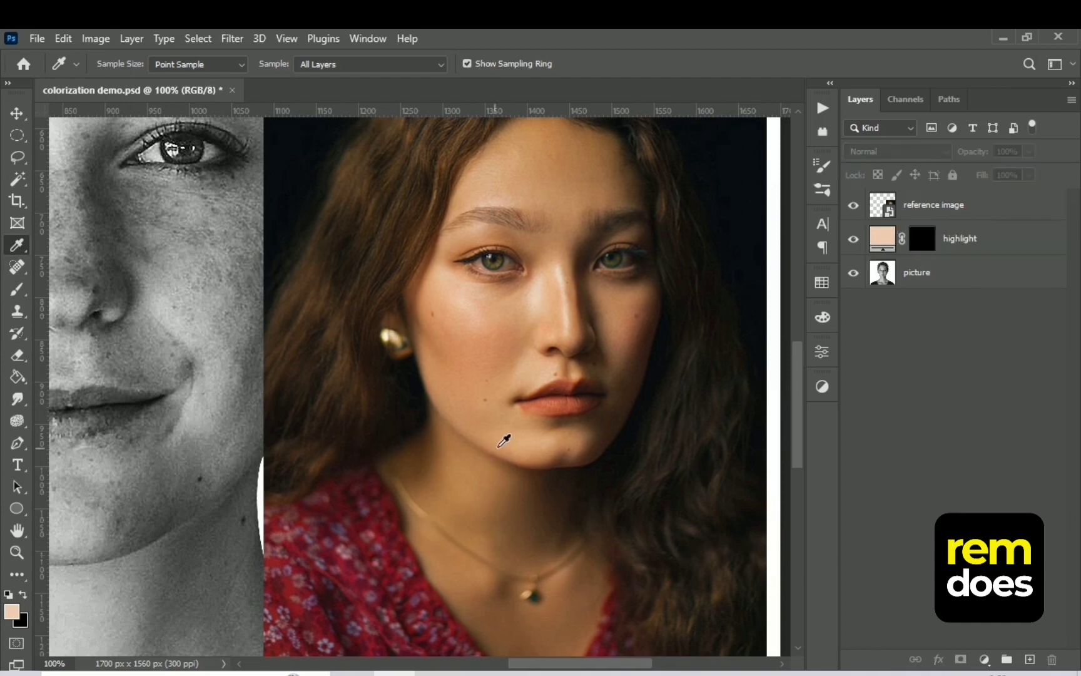
Sample a dark brown tone under the reference woman's chin, add it as a Solid Color fill and place it between reference image and highlight
{"action": "left_click_drag", "start_coordinate": [649, 336], "coordinate": [644, 346]}
{"action": "left_click_drag", "start_coordinate": [559, 510], "coordinate": [562, 476]}
{"action": "left_click", "coordinate": [984, 659]}
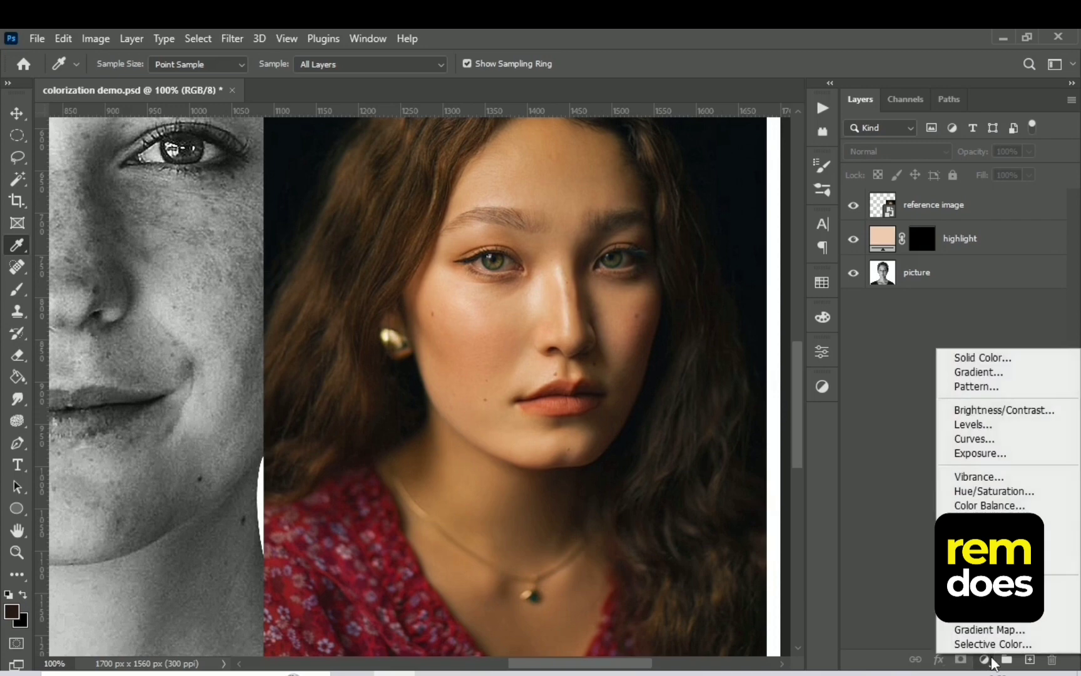
{"action": "left_click", "coordinate": [976, 357]}
{"action": "key", "text": "Return"}
{"action": "left_click_drag", "start_coordinate": [889, 210], "coordinate": [889, 254]}
Invert the dark brown fill layer's mask to black and rename the layer "shadow"
{"action": "left_click", "coordinate": [923, 241]}
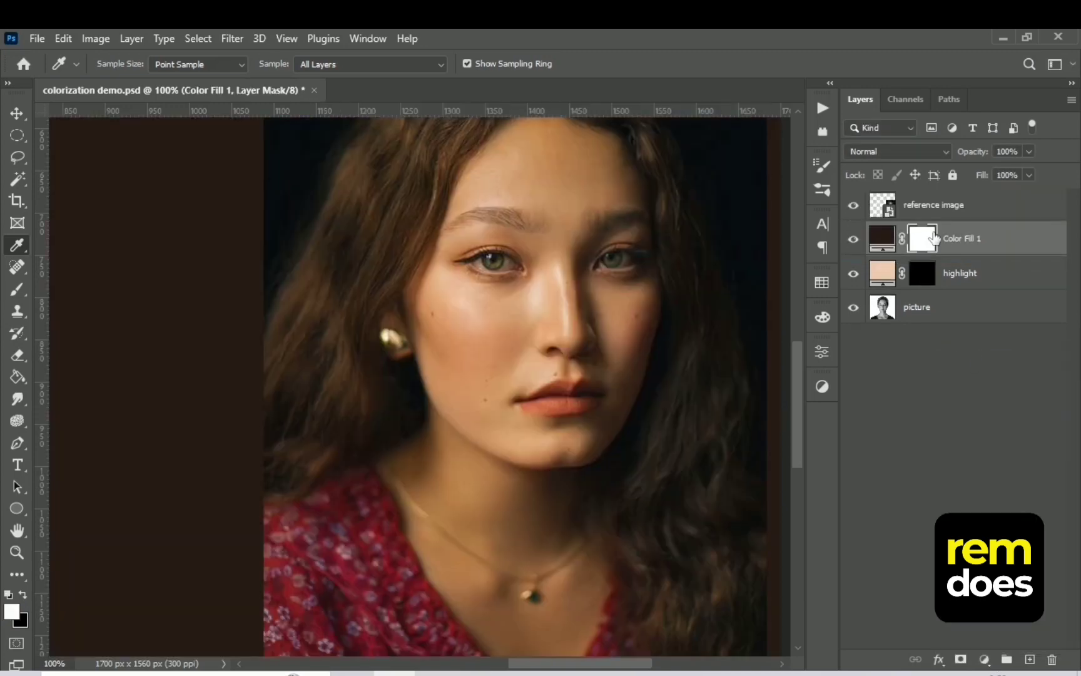
{"action": "key", "text": "ctrl+i"}
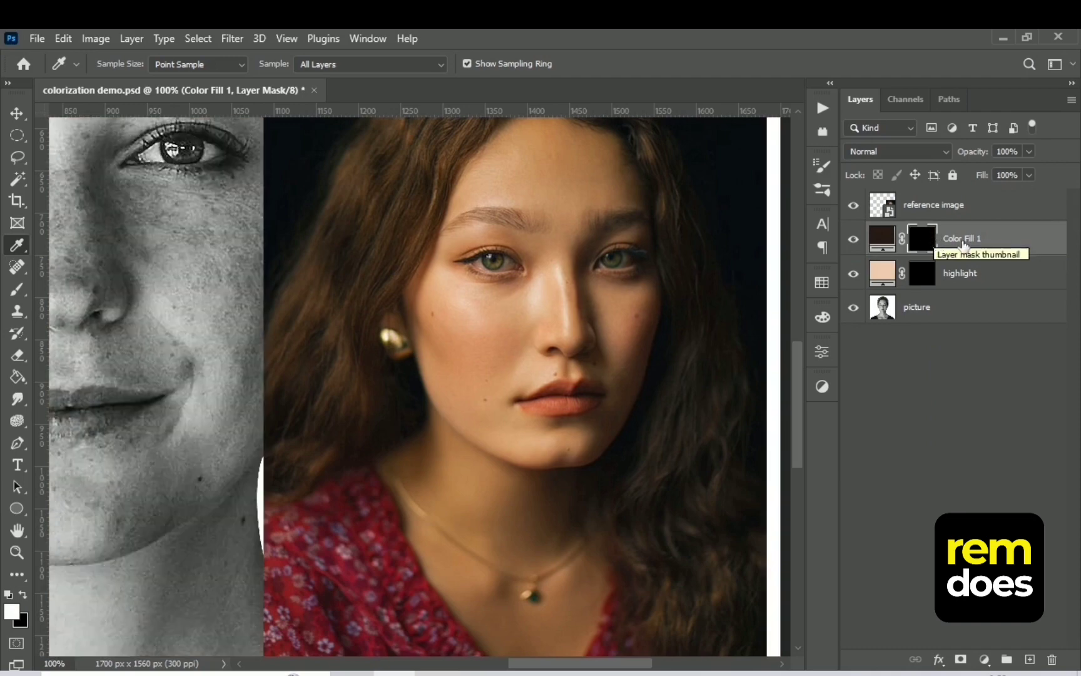
{"action": "double_click", "coordinate": [964, 239]}
{"action": "type", "text": "shadow"}
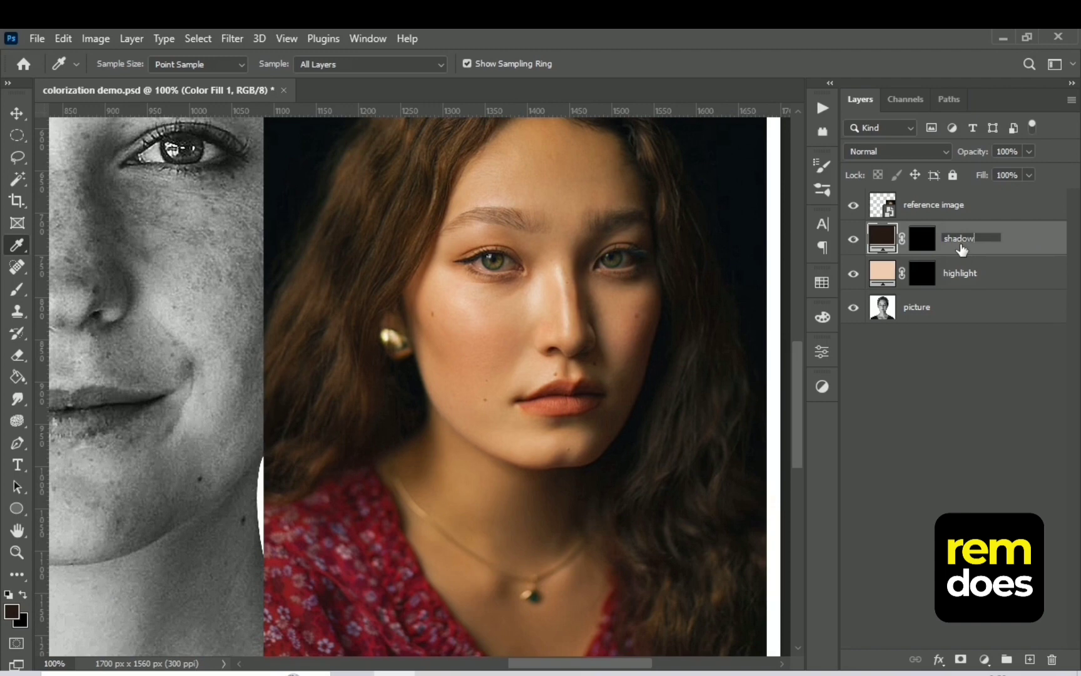
{"action": "key", "text": "Return"}
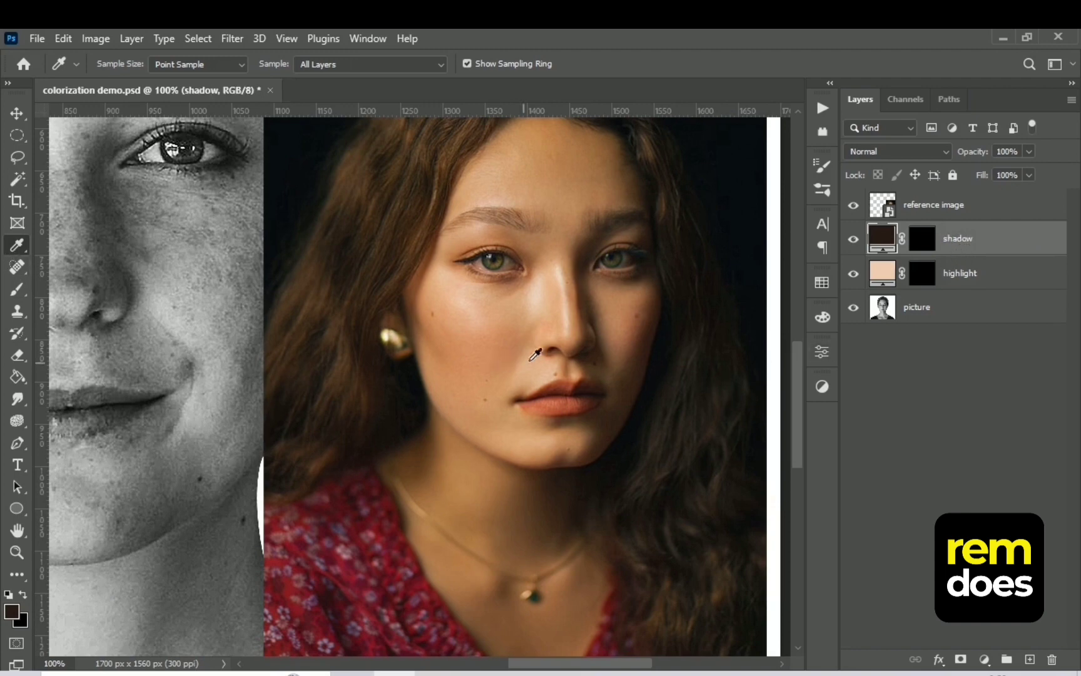
Sample a medium skin tone from the reference woman's cheek and add a Solid Color fill of d6a478 above the shadow layer
{"action": "left_click_drag", "start_coordinate": [495, 306], "coordinate": [521, 301]}
{"action": "left_click", "coordinate": [987, 657]}
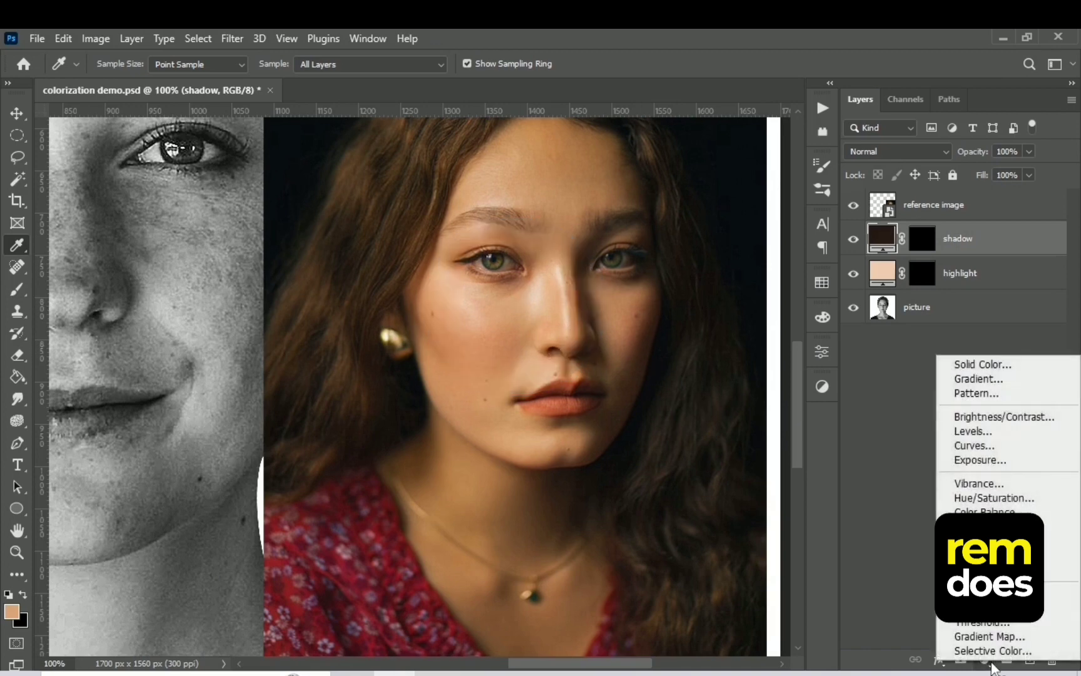
{"action": "left_click", "coordinate": [956, 366]}
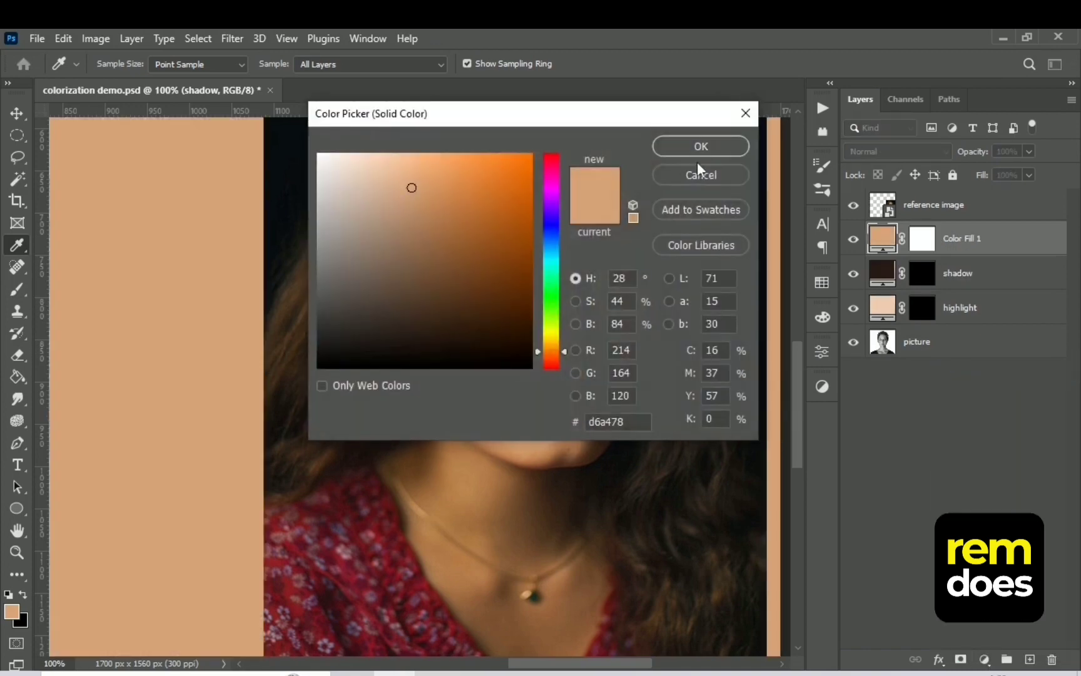
{"action": "left_click", "coordinate": [699, 146]}
Invert the tan fill layer's mask to black and place the layer, renamed "midtones", between shadow and highlight
{"action": "key", "text": "ctrl+i"}
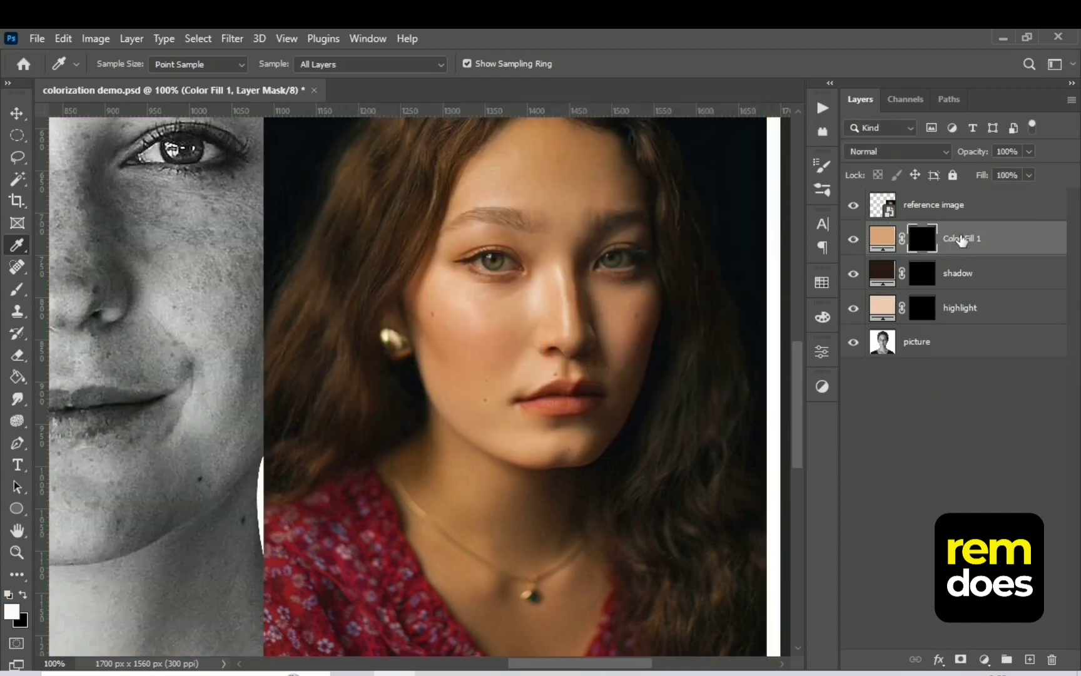
{"action": "double_click", "coordinate": [960, 239]}
{"action": "type", "text": "mi"}
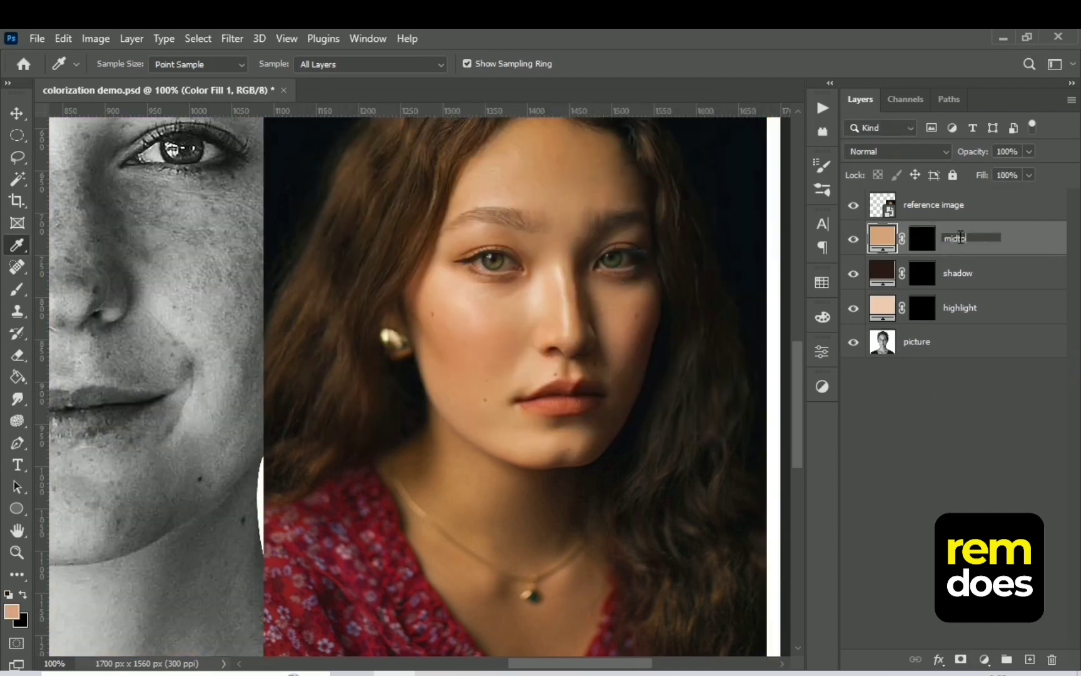
{"action": "type", "text": "dtones"}
{"action": "key", "text": "Return"}
{"action": "left_click_drag", "start_coordinate": [1017, 253], "coordinate": [989, 292]}
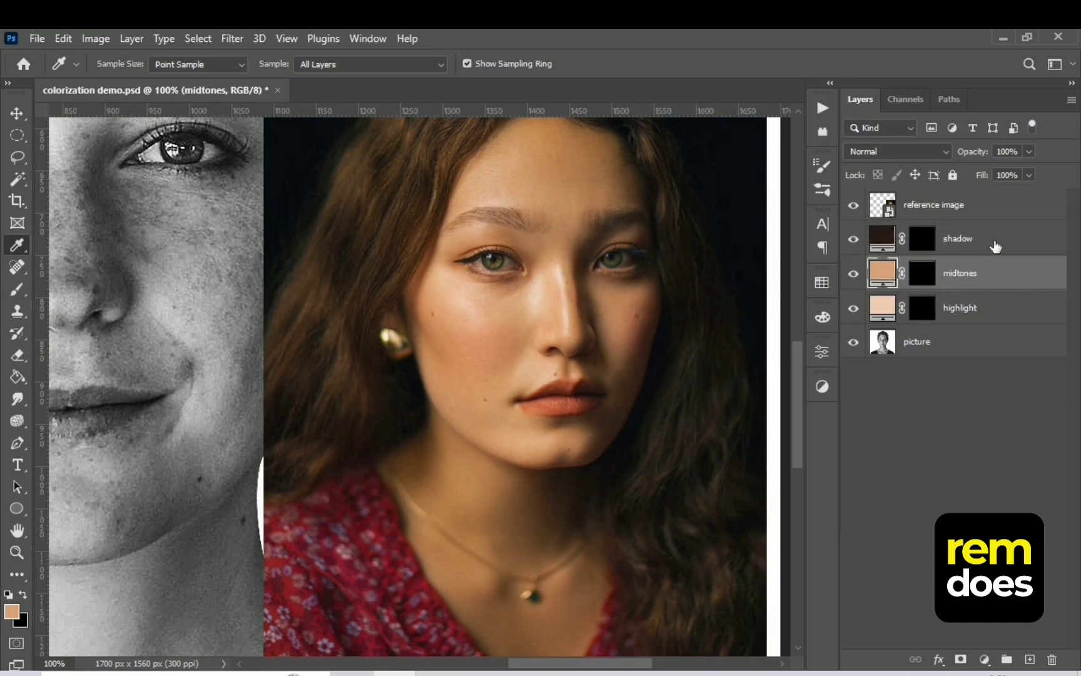
Hide the reference image and brush white onto the highlight mask along the face, neck and neckline edges, reducing the brush to 25 px
{"action": "key", "text": "ctrl+0"}
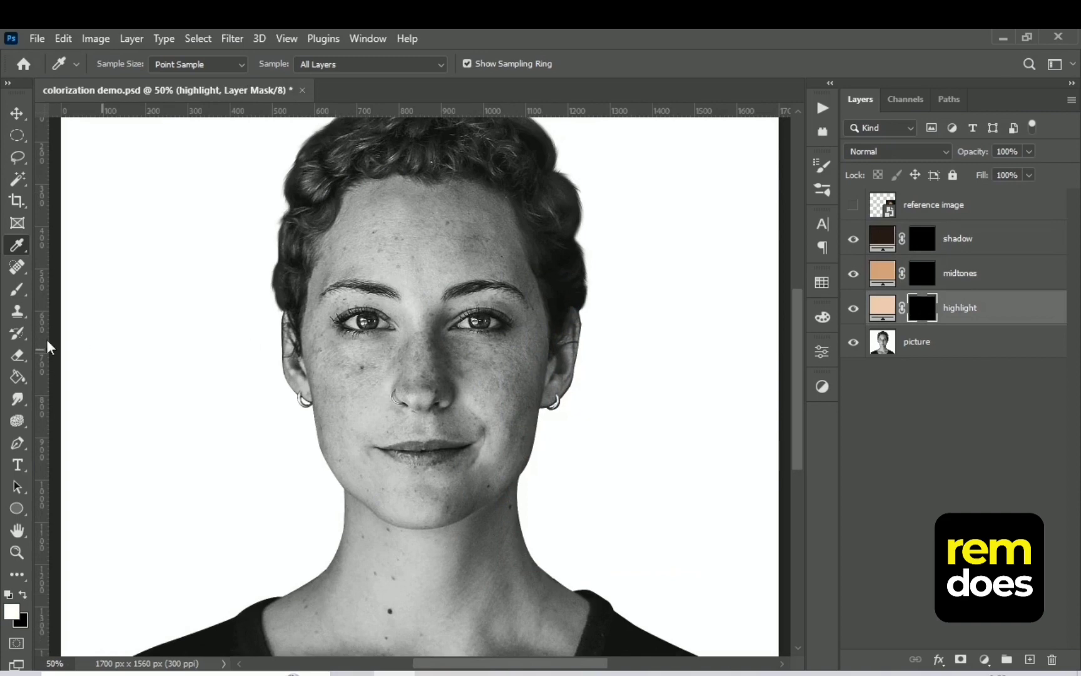
{"action": "left_click", "coordinate": [17, 289]}
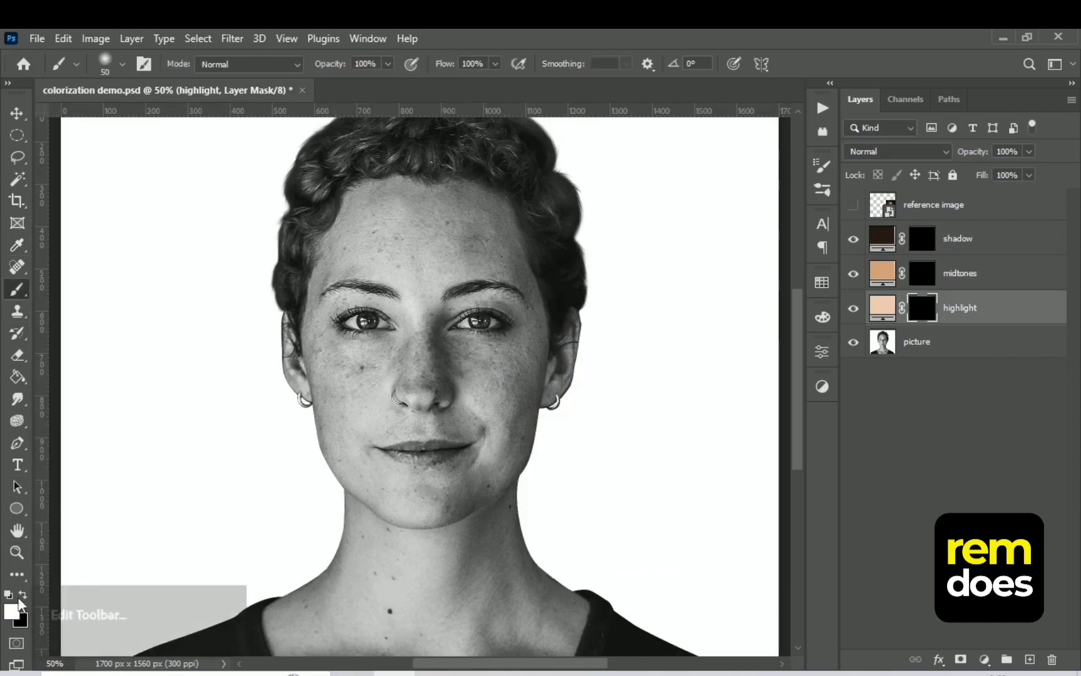
{"action": "left_click", "coordinate": [11, 610]}
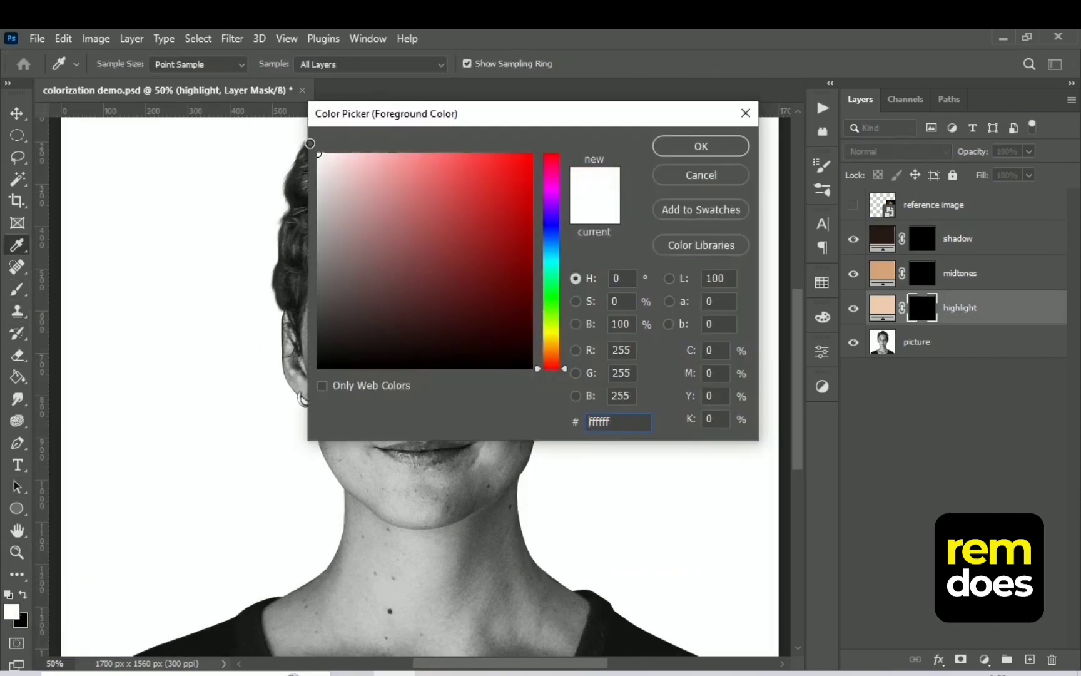
{"action": "left_click", "coordinate": [681, 142]}
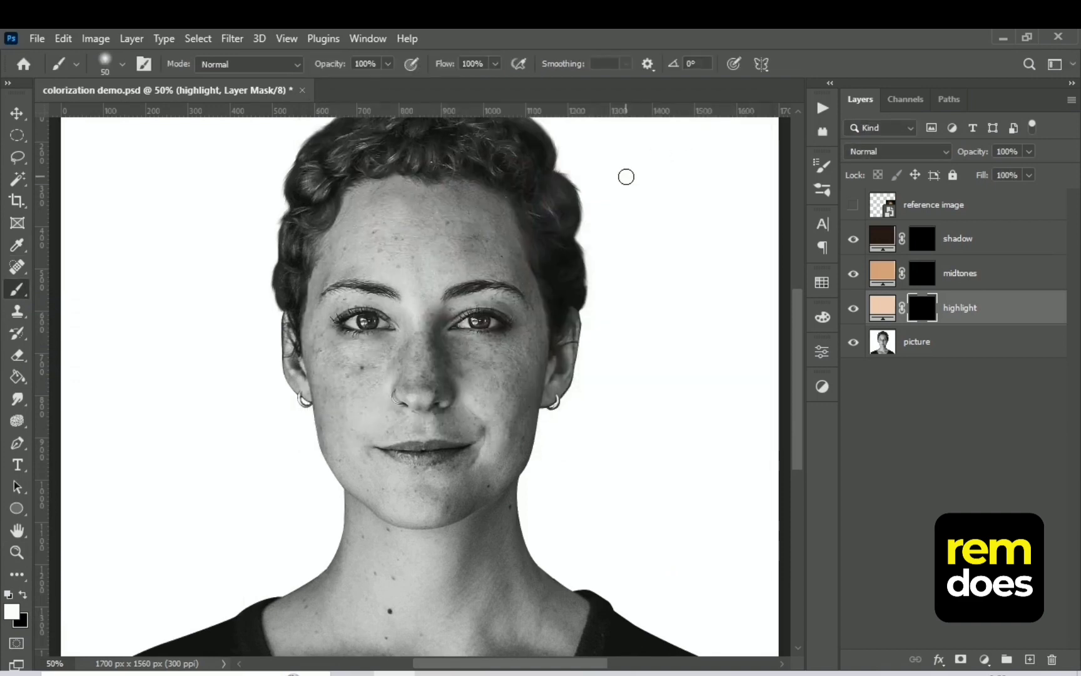
{"action": "left_click_drag", "start_coordinate": [365, 192], "coordinate": [528, 410]}
{"action": "key", "text": "ctrl+plus"}
{"action": "key", "text": "ctrl+plus"}
{"action": "left_click_drag", "start_coordinate": [713, 263], "coordinate": [692, 388]}
{"action": "scroll", "coordinate": [654, 321], "scroll_direction": "down", "scroll_amount": 3}
{"action": "key", "text": "bracketleft"}
{"action": "key", "text": "bracketleft"}
{"action": "key", "text": "bracketleft"}
{"action": "key", "text": "bracketleft"}
{"action": "key", "text": "bracketleft"}
{"action": "scroll", "coordinate": [654, 321], "scroll_direction": "down", "scroll_amount": 3}
{"action": "left_click_drag", "start_coordinate": [610, 341], "coordinate": [712, 556]}
{"action": "scroll", "coordinate": [738, 574], "scroll_direction": "down", "scroll_amount": 5}
{"action": "left_click_drag", "start_coordinate": [86, 339], "coordinate": [561, 541]}
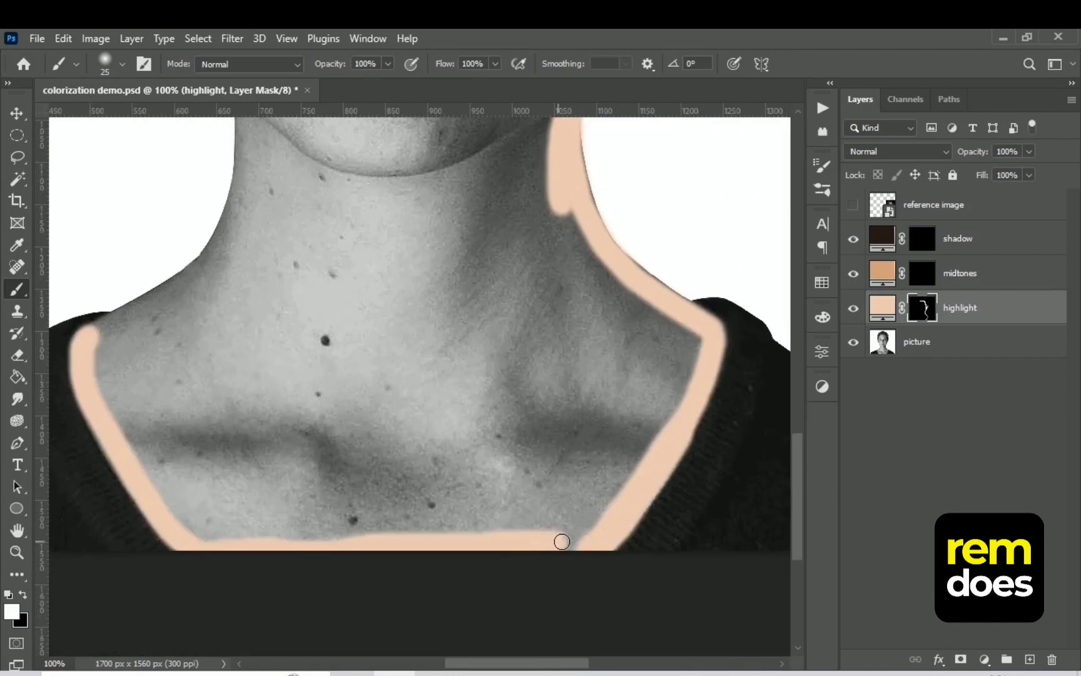
Paint the remaining face, neck and chest skin white on the highlight mask, enlarging the brush for the inner areas
{"action": "scroll", "coordinate": [562, 540], "scroll_direction": "up", "scroll_amount": 10}
{"action": "left_click_drag", "start_coordinate": [409, 206], "coordinate": [463, 354]}
{"action": "key", "text": "ctrl+minus"}
{"action": "left_click_drag", "start_coordinate": [452, 308], "coordinate": [406, 488]}
{"action": "key", "text": "bracketright"}
{"action": "key", "text": "bracketright"}
{"action": "key", "text": "bracketright"}
{"action": "key", "text": "bracketright"}
{"action": "key", "text": "bracketright"}
{"action": "key", "text": "bracketright"}
{"action": "key", "text": "bracketright"}
{"action": "key", "text": "bracketright"}
{"action": "key", "text": "bracketright"}
{"action": "mouse_move", "coordinate": [488, 294]}
{"action": "left_mouse_down"}
{"action": "mouse_move", "coordinate": [641, 408]}
{"action": "mouse_move", "coordinate": [564, 600]}
{"action": "left_mouse_up"}
{"action": "scroll", "coordinate": [563, 500], "scroll_direction": "down", "scroll_amount": 7}
{"action": "mouse_move", "coordinate": [564, 313]}
{"action": "left_mouse_down"}
{"action": "mouse_move", "coordinate": [572, 446]}
{"action": "mouse_move", "coordinate": [438, 438]}
{"action": "left_mouse_up"}
{"action": "key", "text": "bracketleft"}
{"action": "key", "text": "bracketleft"}
{"action": "key", "text": "bracketleft"}
{"action": "key", "text": "bracketleft"}
{"action": "key", "text": "bracketleft"}
{"action": "mouse_move", "coordinate": [431, 501]}
{"action": "left_mouse_down"}
{"action": "mouse_move", "coordinate": [476, 527]}
{"action": "mouse_move", "coordinate": [566, 529]}
{"action": "left_mouse_up"}
Refine the highlight mask along the jaw and neck edge with a small white brush of about 30 px
{"action": "key", "text": "ctrl+0"}
{"action": "key", "text": "ctrl+plus"}
{"action": "key", "text": "ctrl+plus"}
{"action": "key", "text": "bracketleft"}
{"action": "key", "text": "bracketleft"}
{"action": "key", "text": "bracketleft"}
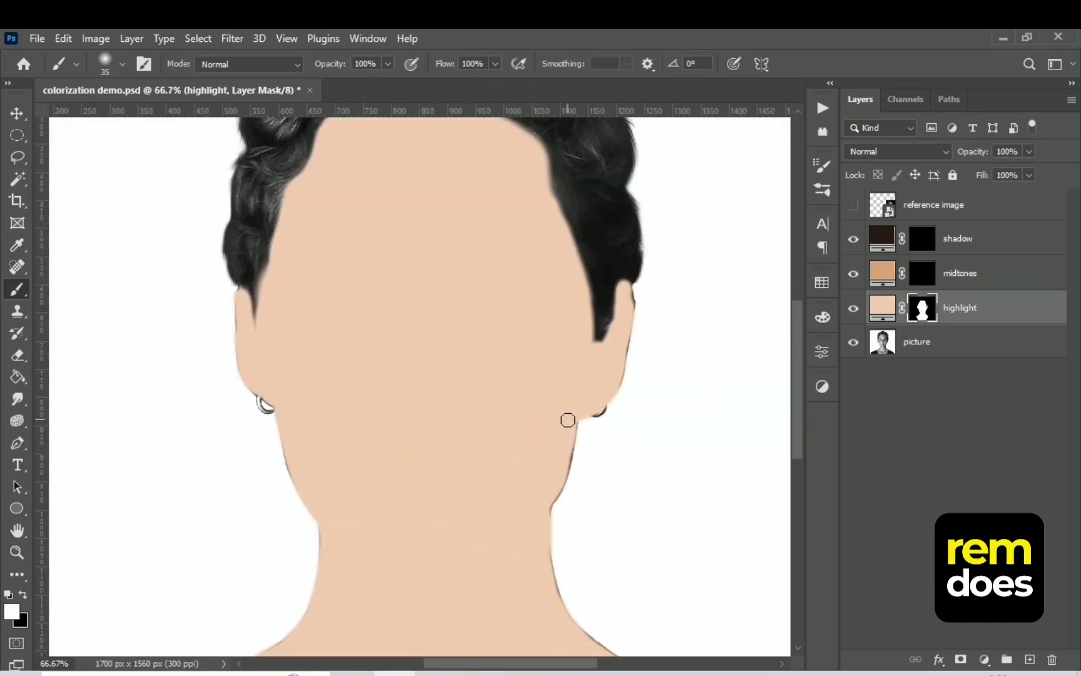
{"action": "mouse_move", "coordinate": [568, 419]}
{"action": "left_mouse_down"}
{"action": "mouse_move", "coordinate": [569, 450]}
{"action": "mouse_move", "coordinate": [542, 514]}
{"action": "mouse_move", "coordinate": [564, 618]}
{"action": "left_mouse_up"}
{"action": "key", "text": "ctrl+0"}
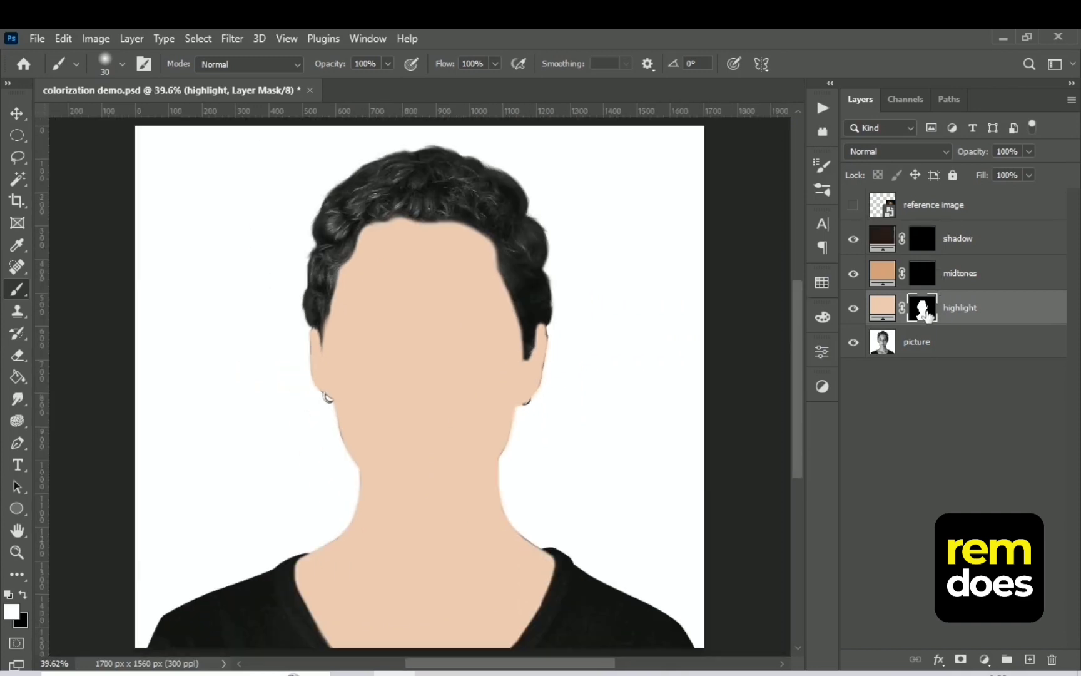
Set the highlight layer's blend mode to Color
{"action": "left_click", "coordinate": [920, 152]}
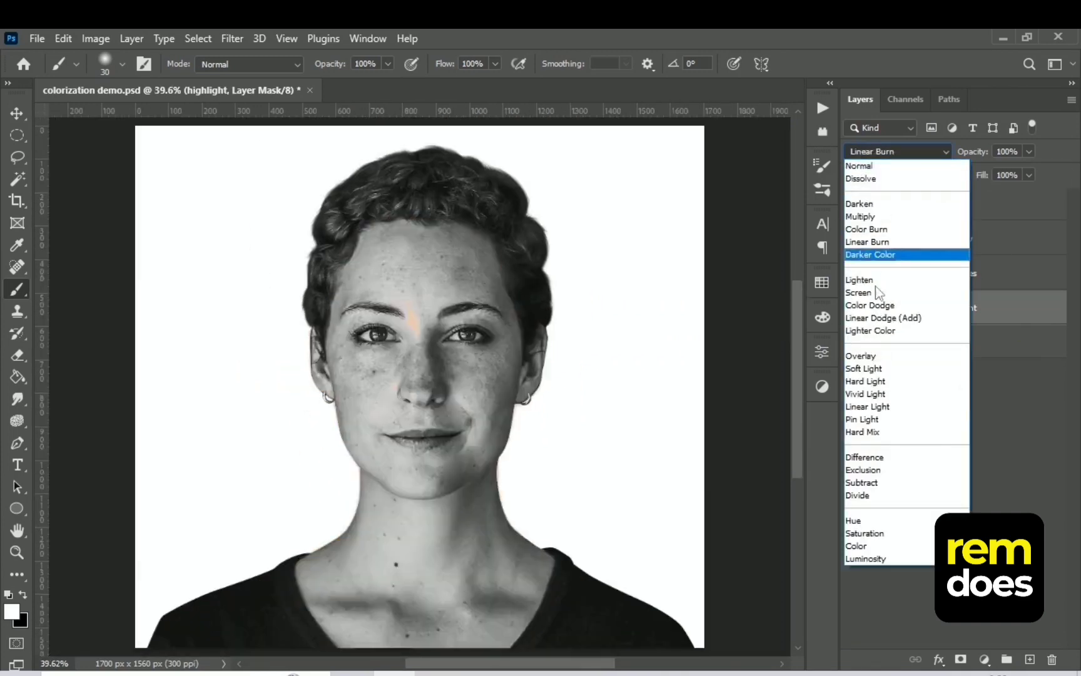
{"action": "left_click", "coordinate": [859, 547]}
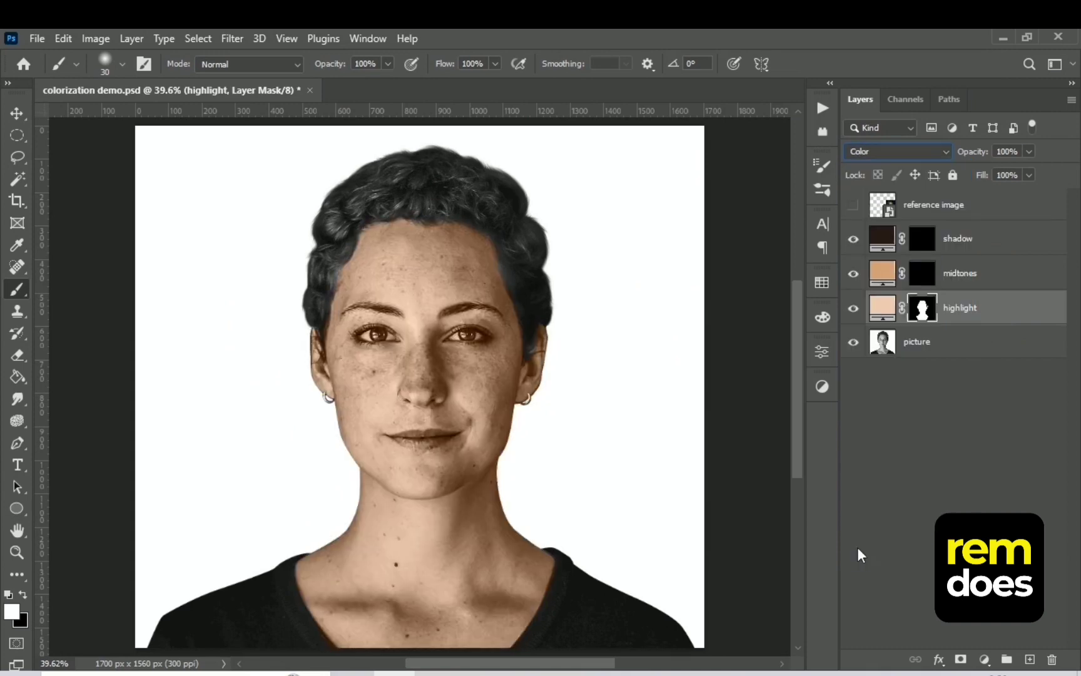
{"action": "key", "text": "ctrl+minus"}
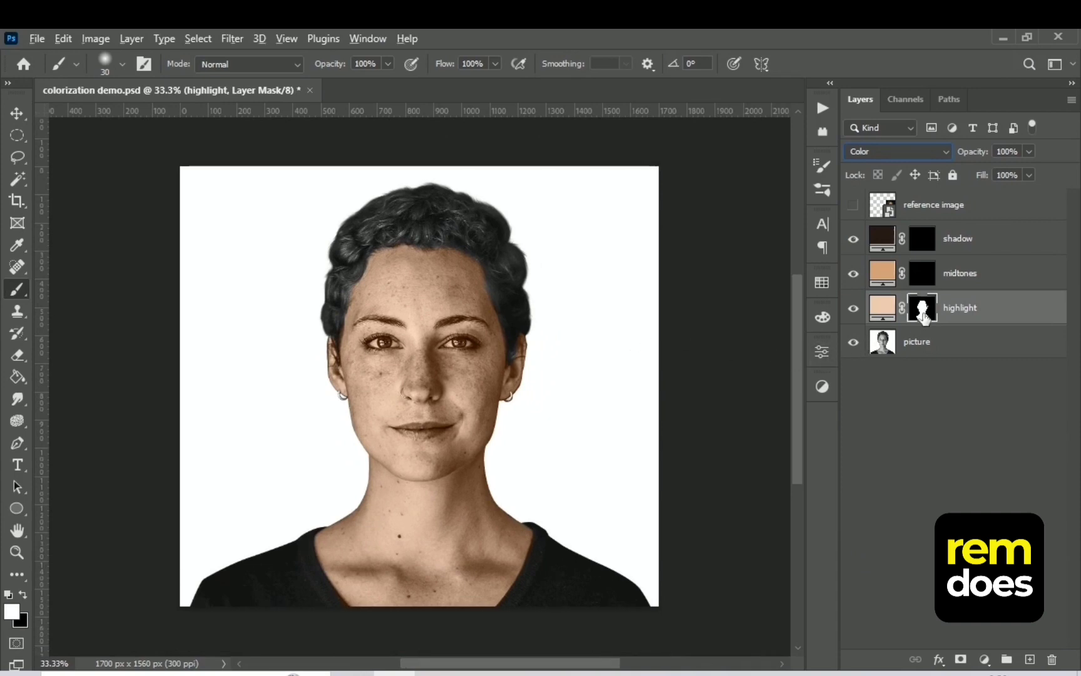
Replace the midtones layer's mask with the highlight layer's mask, keeping it on both layers, and select the midtones layer
{"action": "left_click_drag", "start_coordinate": [925, 316], "coordinate": [921, 274]}
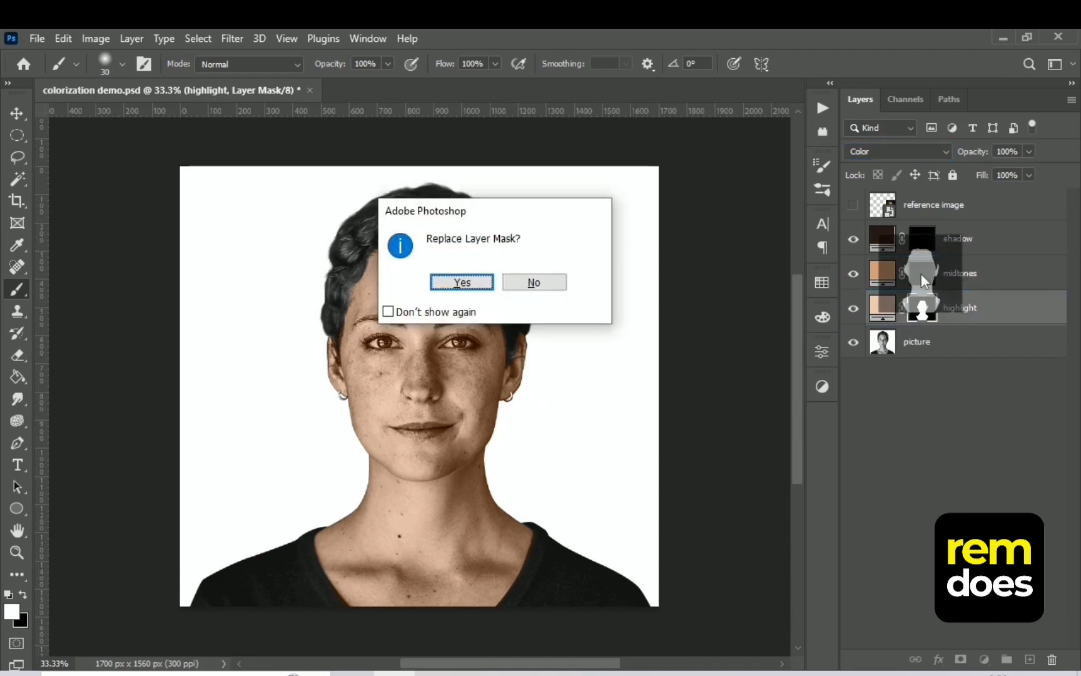
{"action": "left_click", "coordinate": [467, 285]}
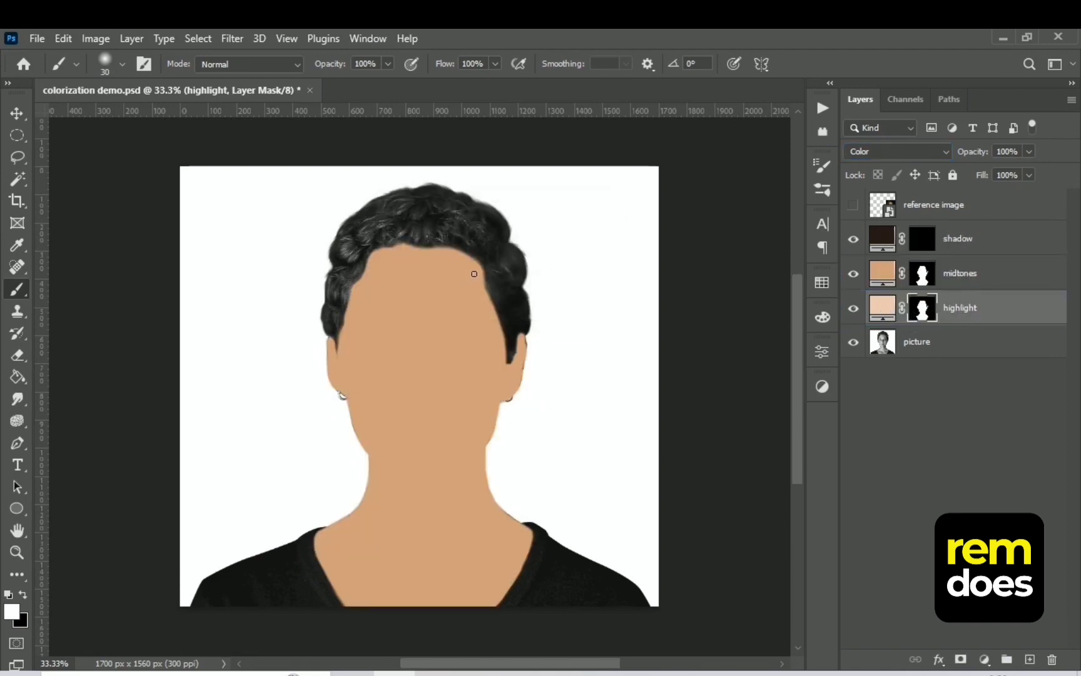
{"action": "left_click", "coordinate": [995, 285]}
{"action": "key", "text": "e"}
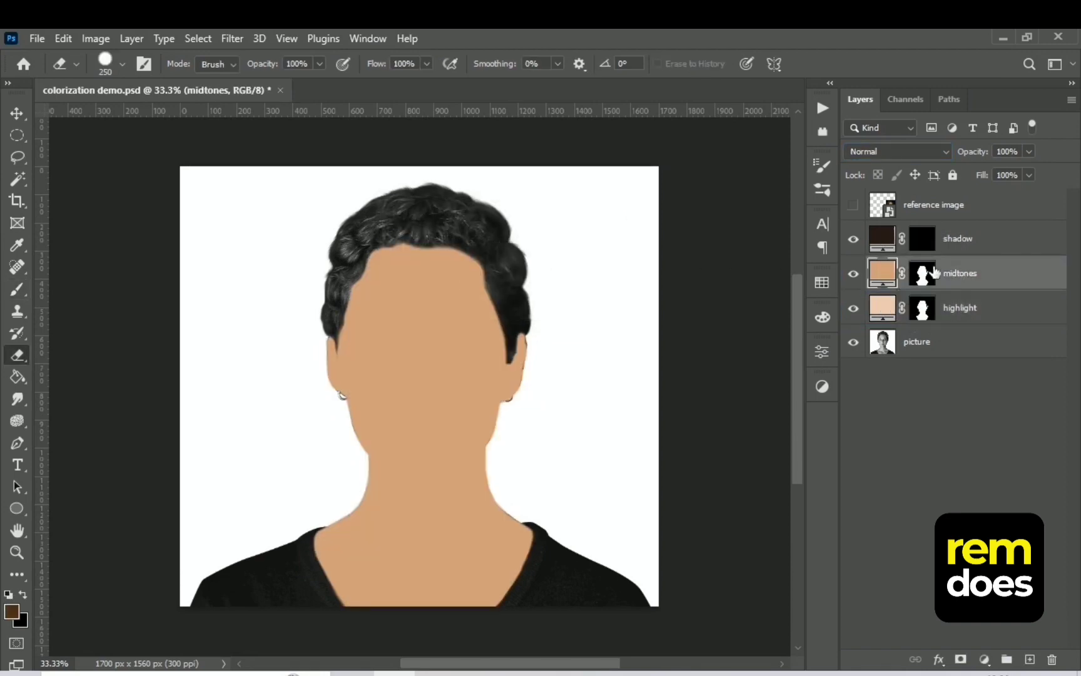
Hide the shadow, midtones and highlight layers and open Color Range on the picture layer
{"action": "left_click_drag", "start_coordinate": [854, 242], "coordinate": [855, 325]}
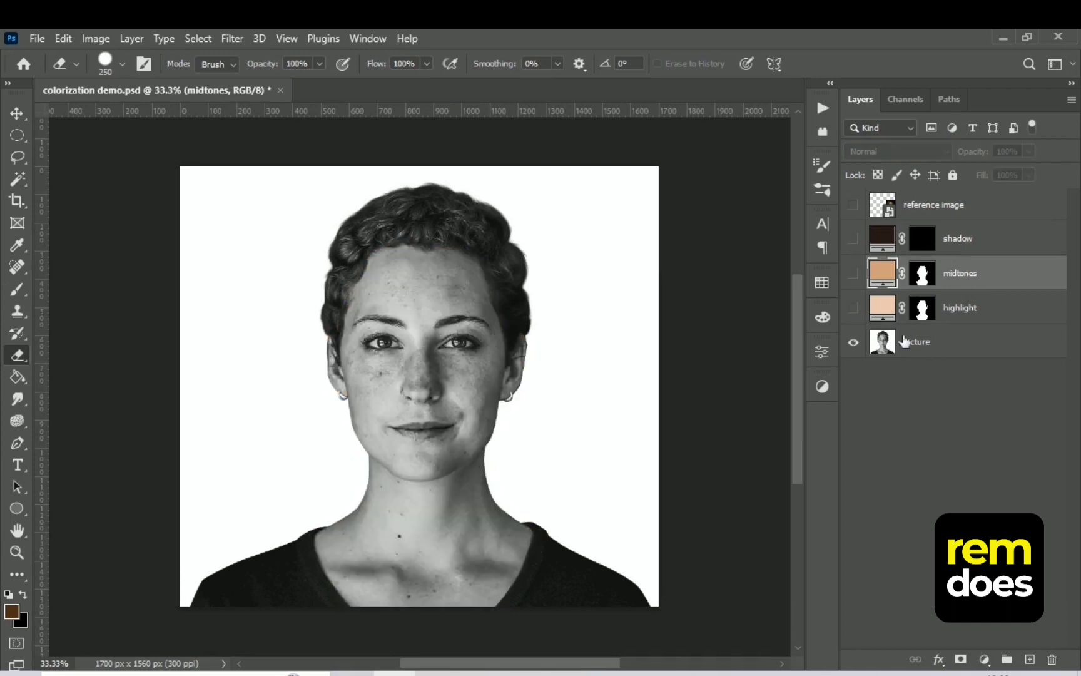
{"action": "left_click", "coordinate": [962, 350]}
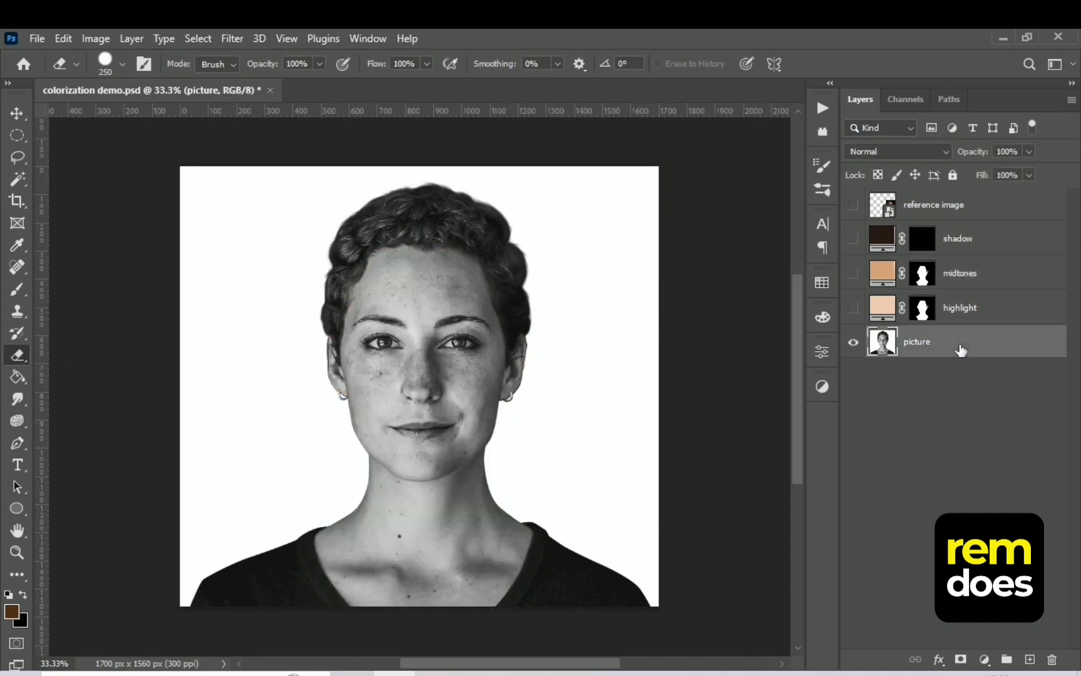
{"action": "left_click", "coordinate": [208, 40]}
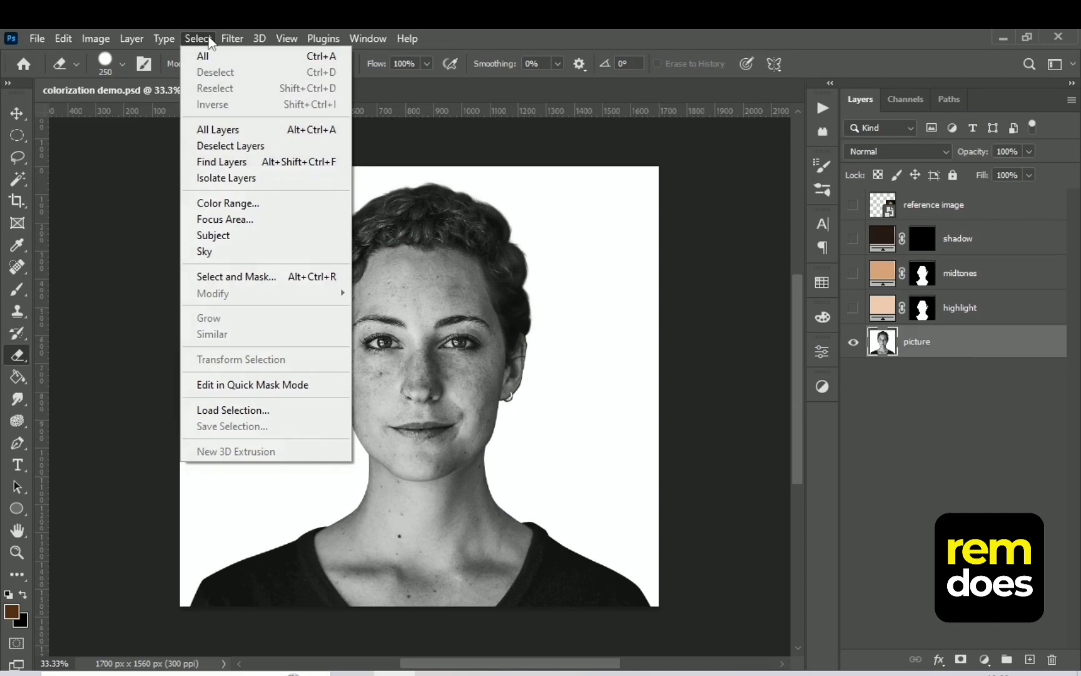
{"action": "left_click", "coordinate": [226, 203]}
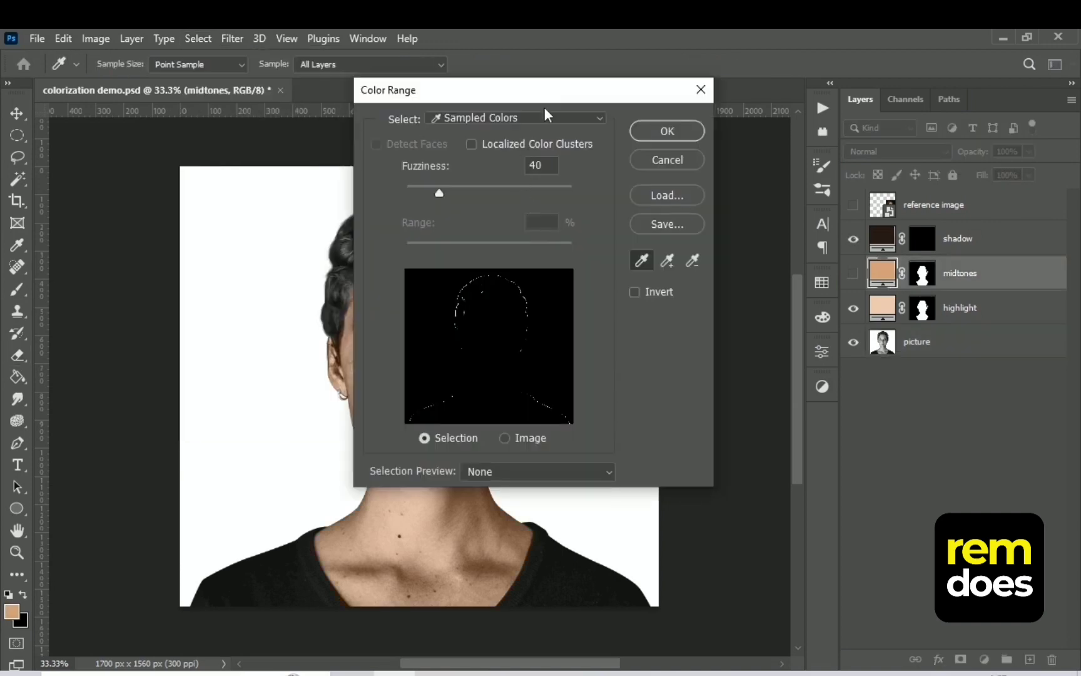
{"action": "left_click_drag", "start_coordinate": [553, 90], "coordinate": [747, 107]}
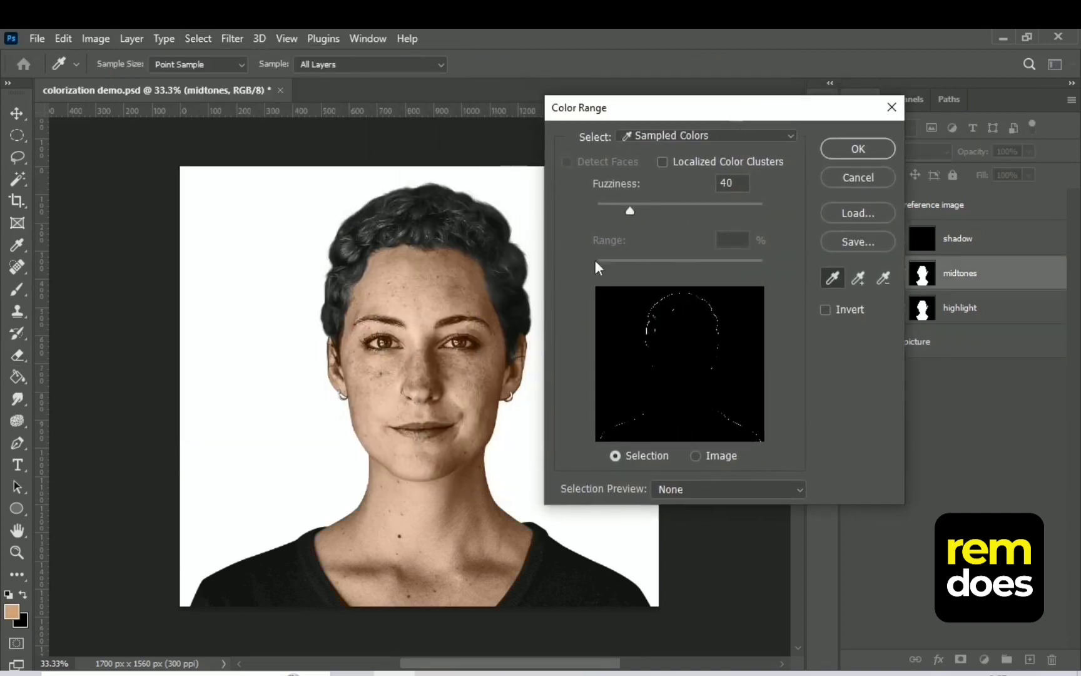
Sample the bridge of the woman's nose in Color Range with Fuzziness 97 and preview the selection as Quick Mask
{"action": "left_click", "coordinate": [431, 358]}
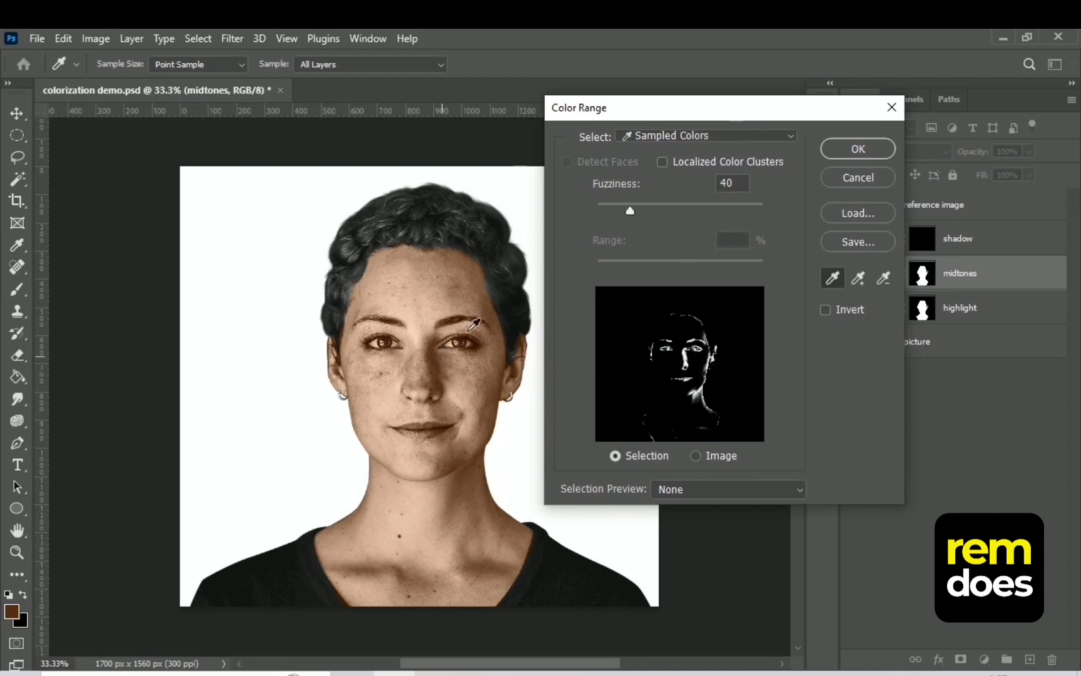
{"action": "left_click_drag", "start_coordinate": [636, 212], "coordinate": [685, 214]}
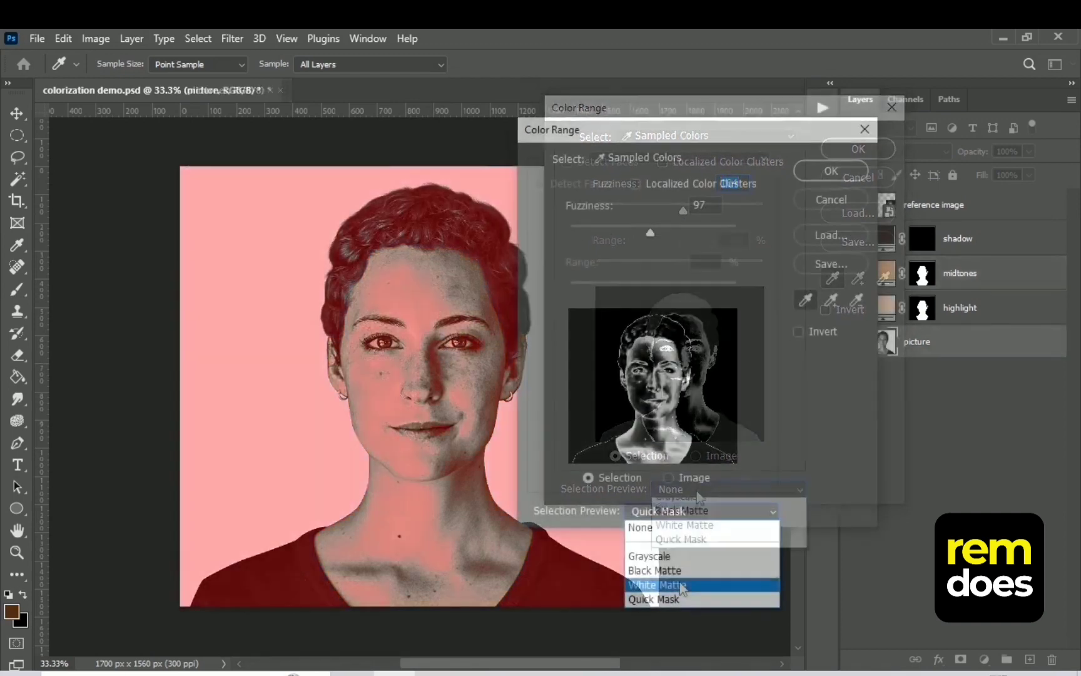
{"action": "left_click", "coordinate": [676, 600]}
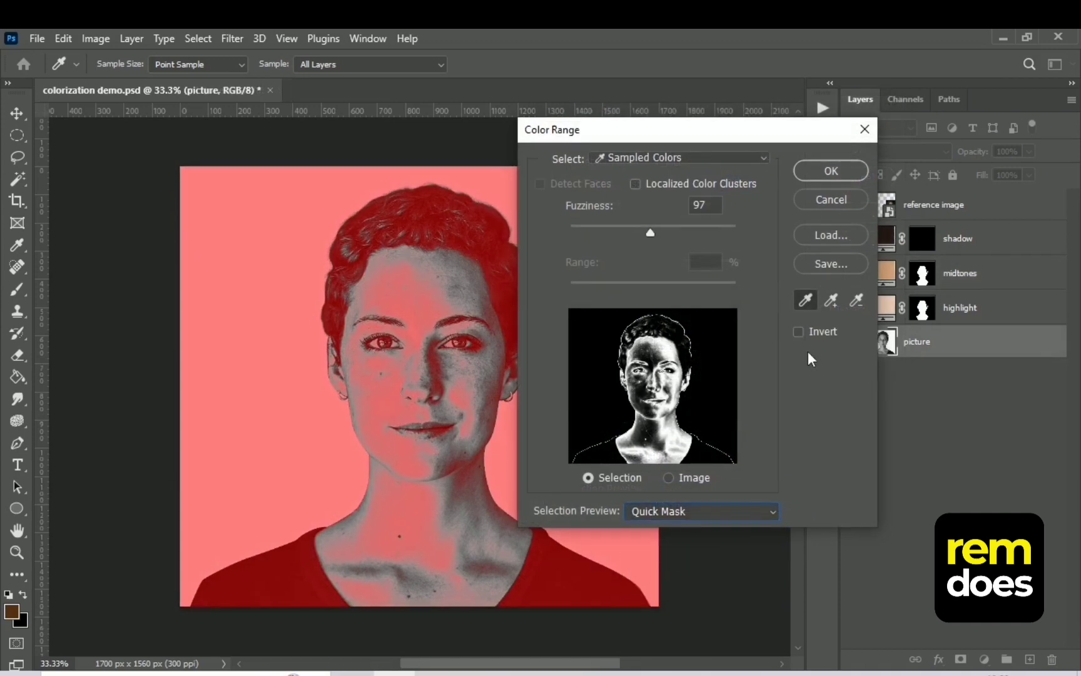
Invert the Color Range selection, lower its Fuzziness slightly and apply it
{"action": "left_click", "coordinate": [800, 334]}
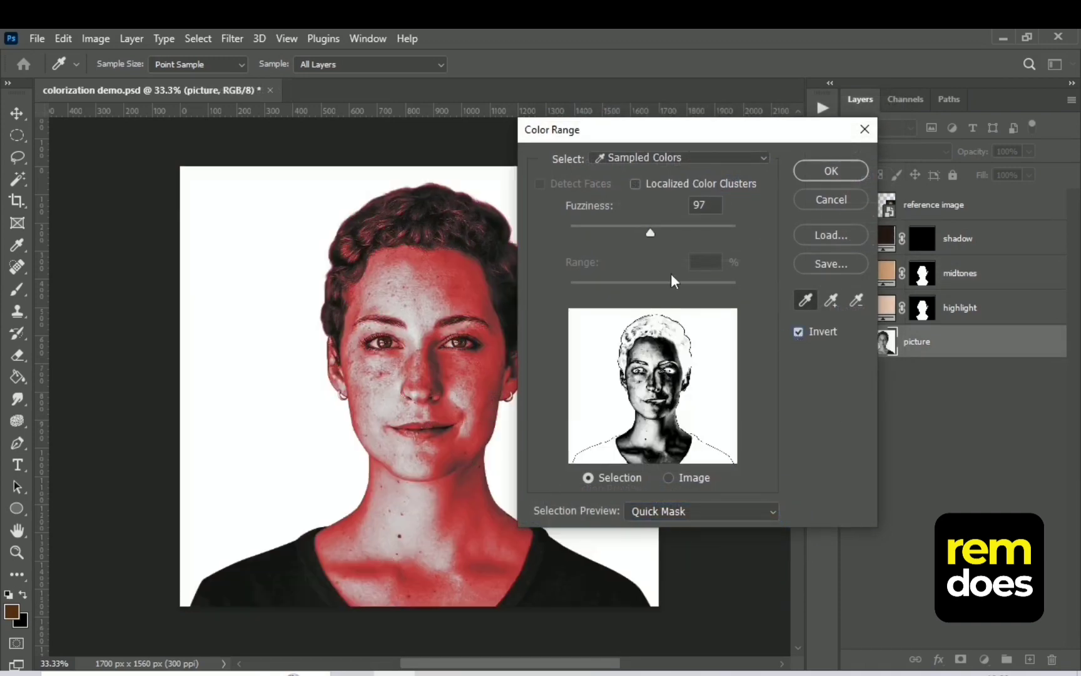
{"action": "mouse_move", "coordinate": [651, 234]}
{"action": "left_mouse_down"}
{"action": "mouse_move", "coordinate": [628, 232]}
{"action": "mouse_move", "coordinate": [637, 236]}
{"action": "left_mouse_up"}
{"action": "left_click", "coordinate": [811, 173]}
{"action": "key", "text": "e"}
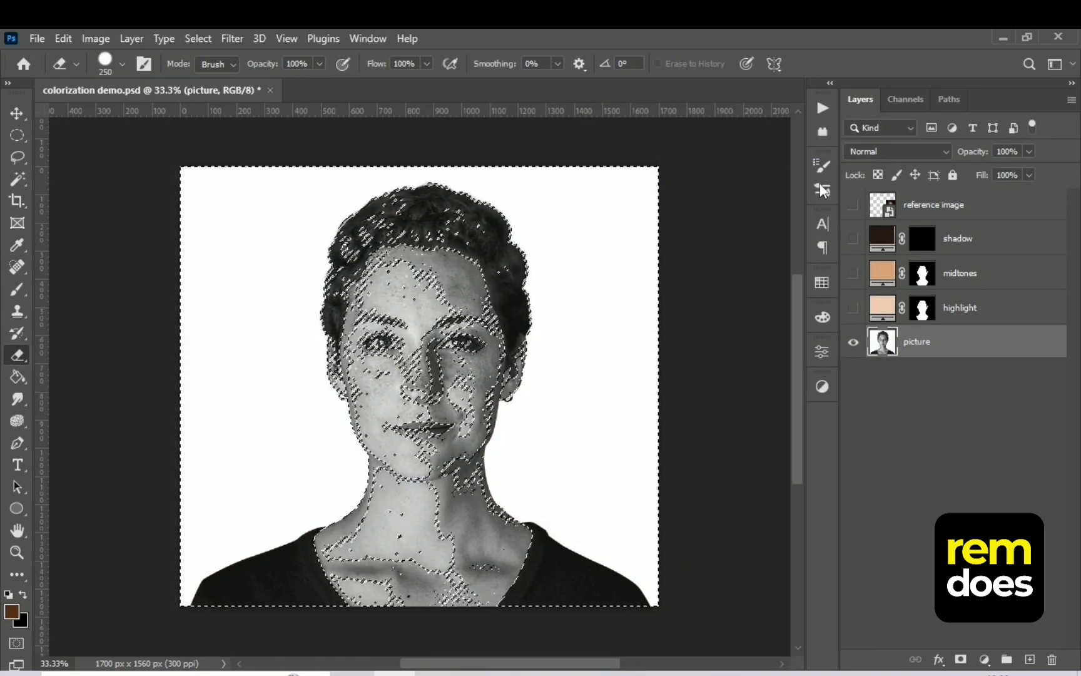
Show the midtones layer, delete the selected areas from its mask, deselect, and set its blend mode to Color
{"action": "left_click", "coordinate": [854, 275]}
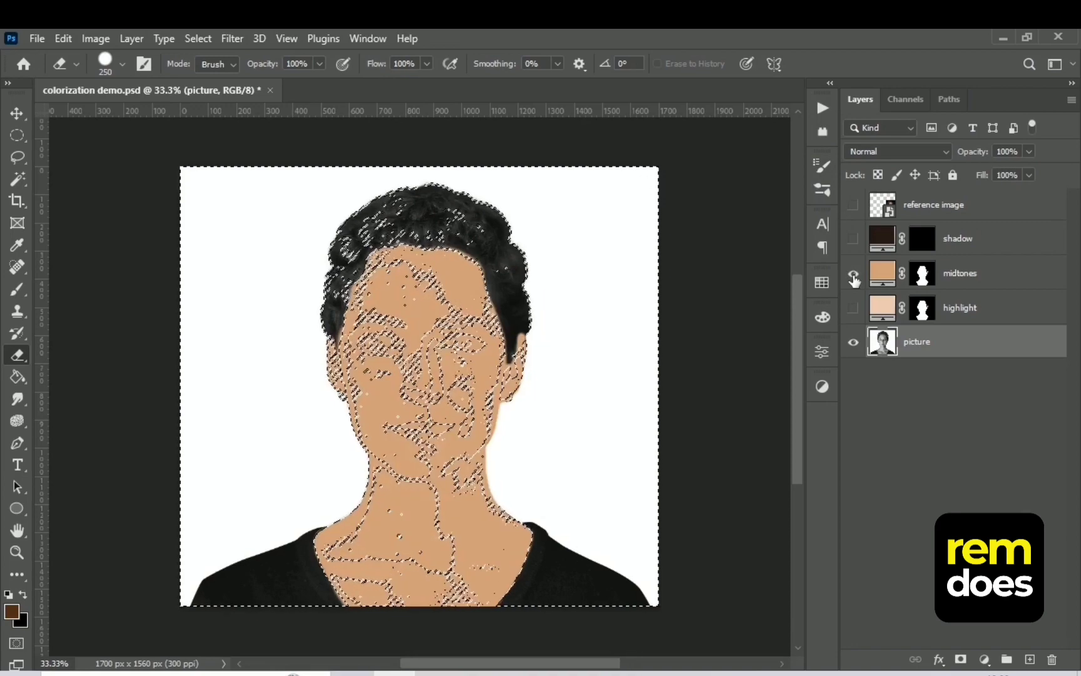
{"action": "left_click", "coordinate": [924, 274]}
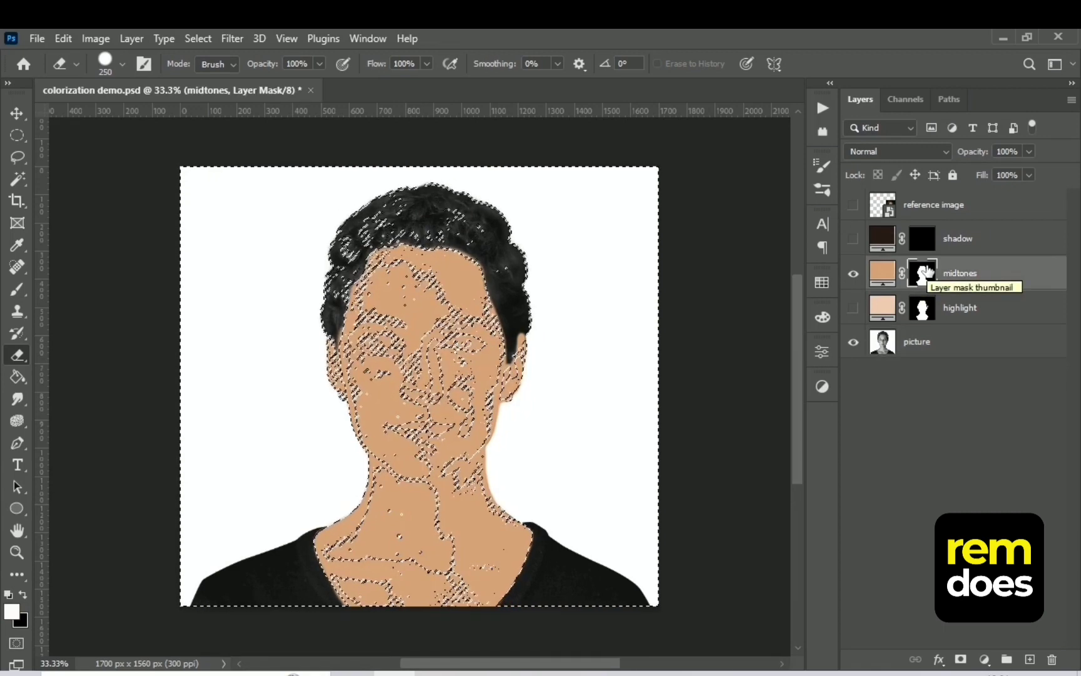
{"action": "key", "text": "Delete"}
{"action": "key", "text": "ctrl+d"}
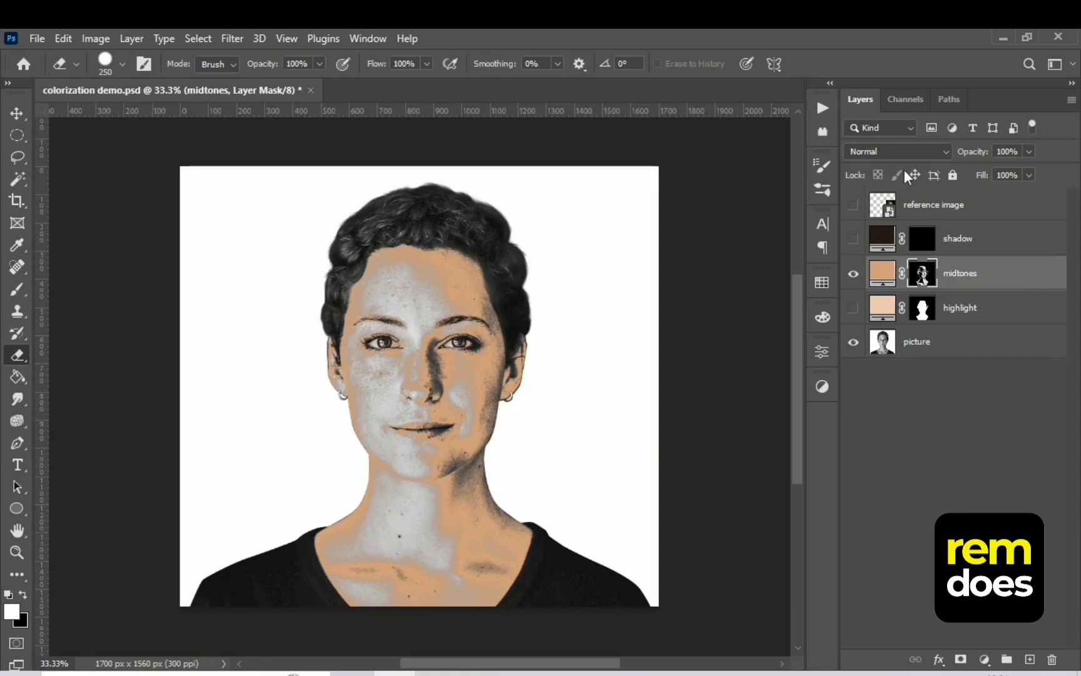
{"action": "left_click", "coordinate": [903, 154]}
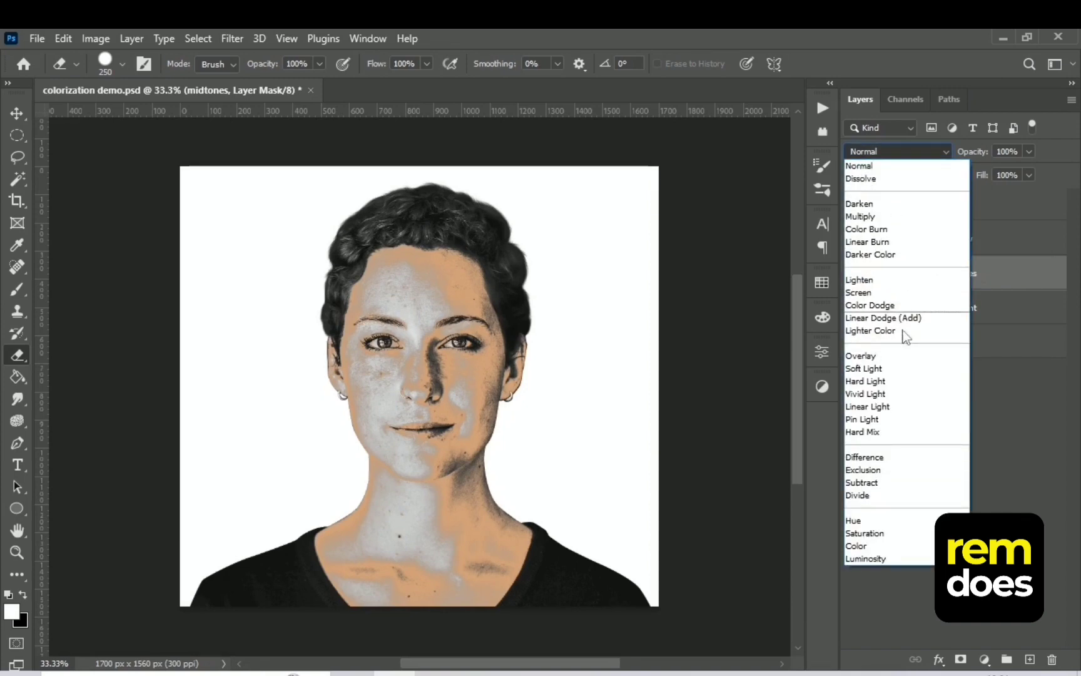
{"action": "left_click", "coordinate": [869, 546]}
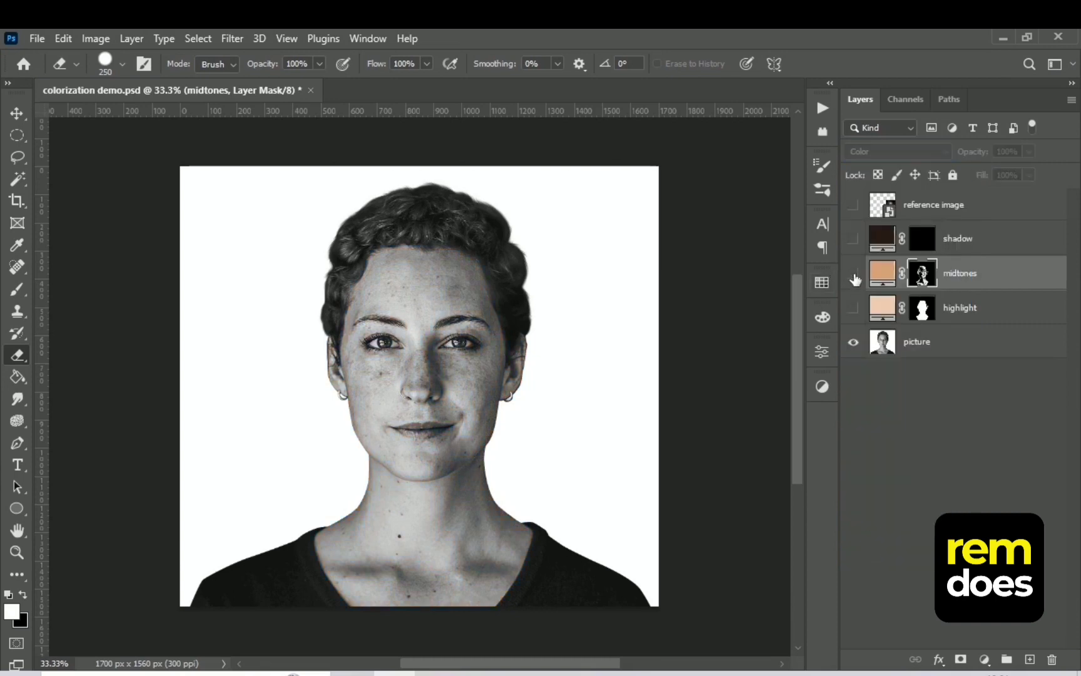
Show the shadow layer and replace its mask with a copy of the highlight layer's mask
{"action": "left_click", "coordinate": [855, 241]}
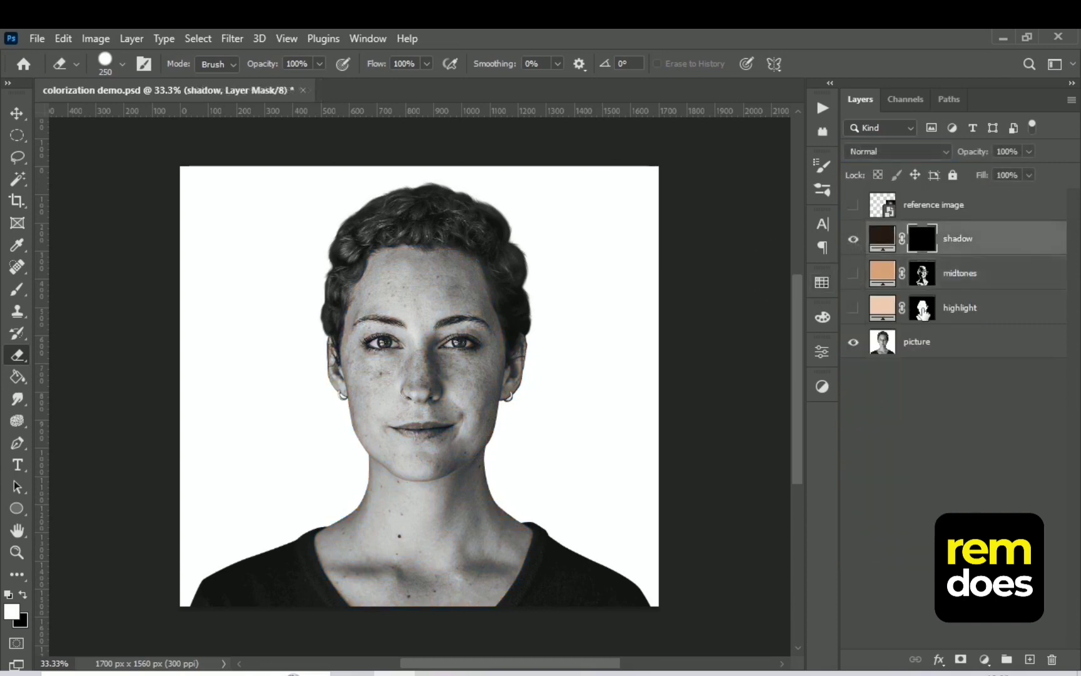
{"action": "left_click_drag", "start_coordinate": [923, 309], "coordinate": [923, 241]}
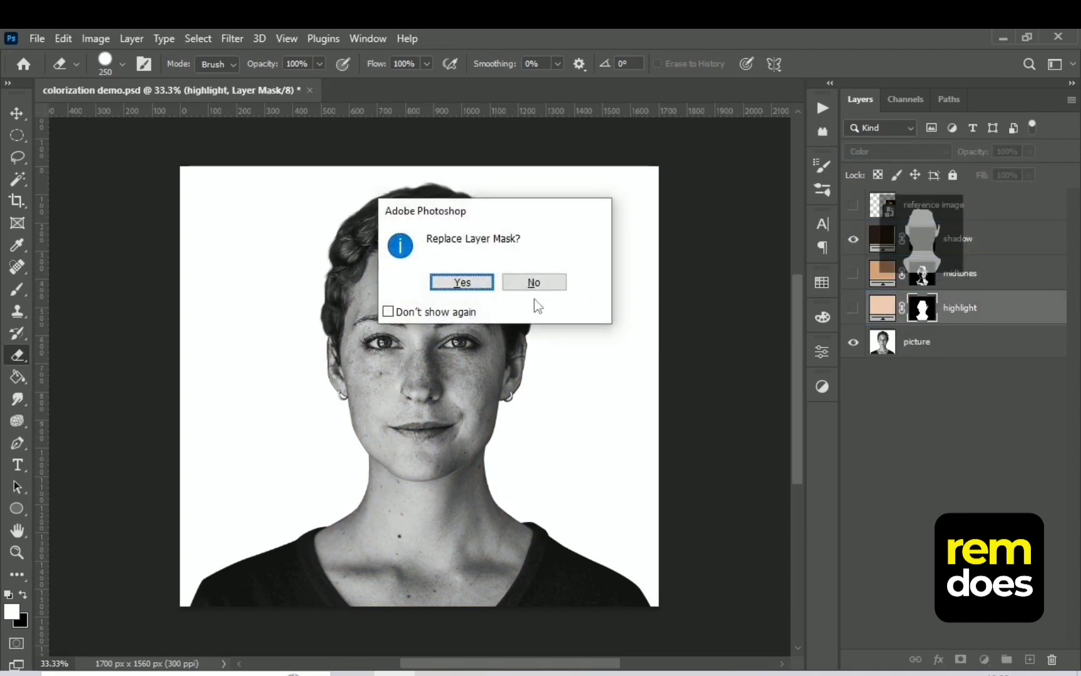
{"action": "key", "text": "Return"}
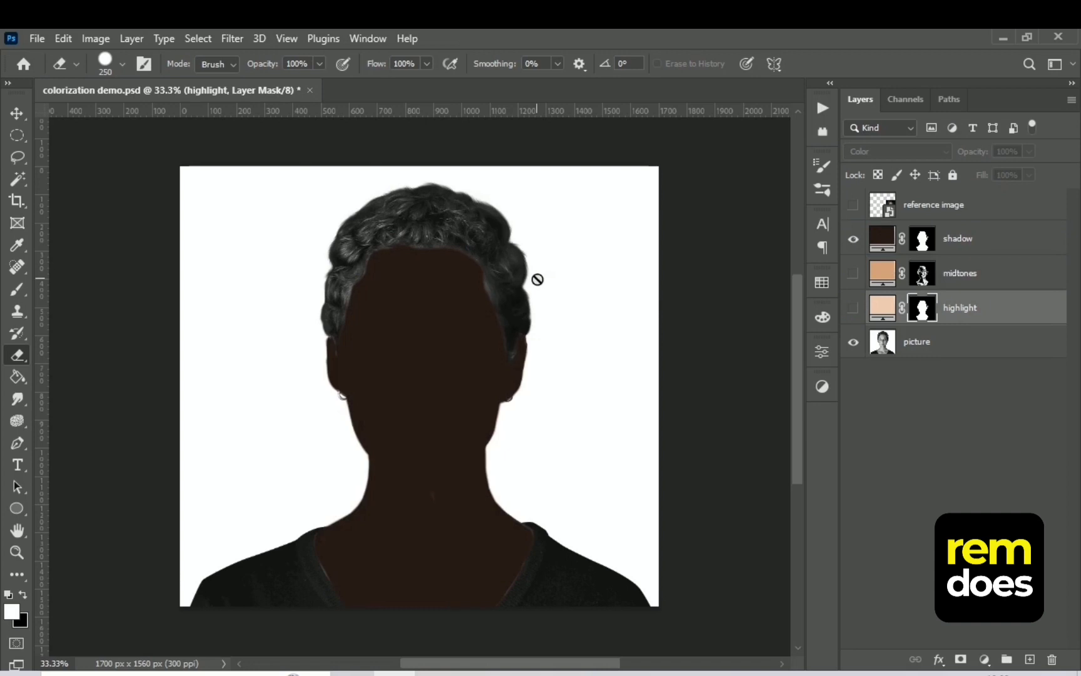
Hide the shadow layer and select from the picture layer with inverted Color Range, sampling the shadow under the jaw at Fuzziness 67
{"action": "left_click", "coordinate": [853, 240]}
{"action": "left_click", "coordinate": [905, 341]}
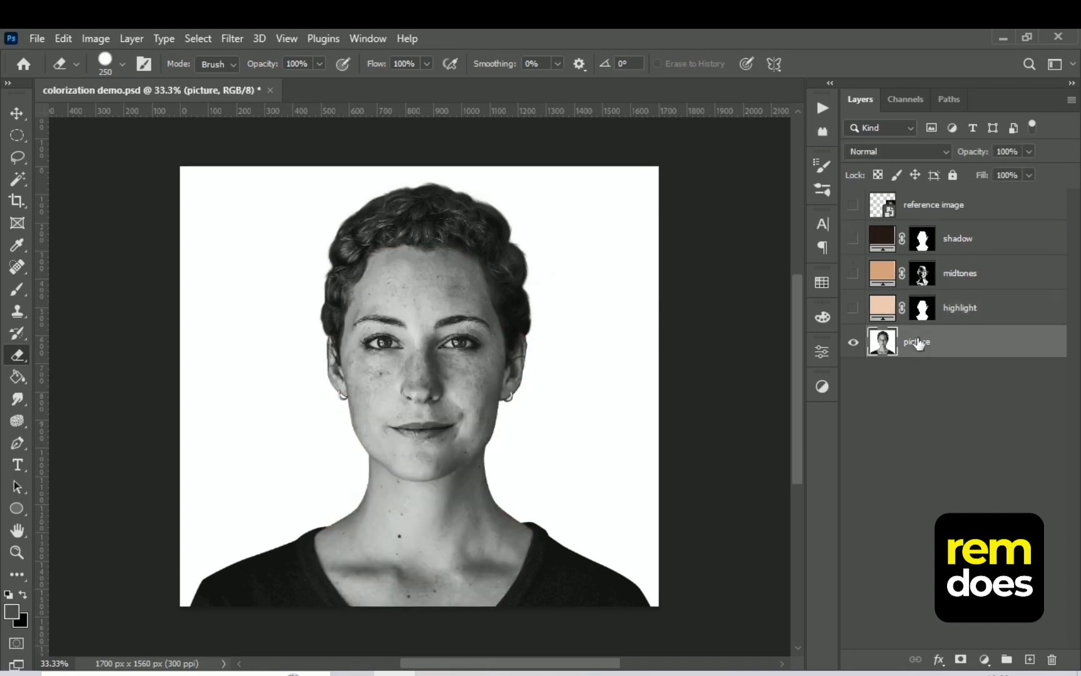
{"action": "left_click", "coordinate": [199, 39]}
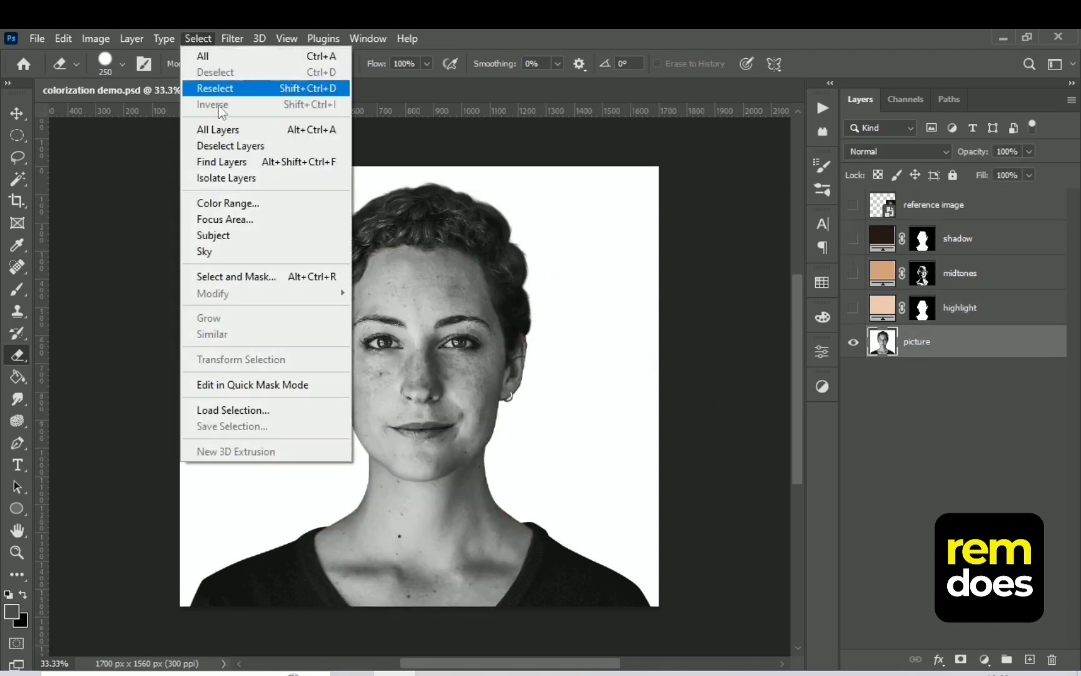
{"action": "left_click", "coordinate": [228, 203]}
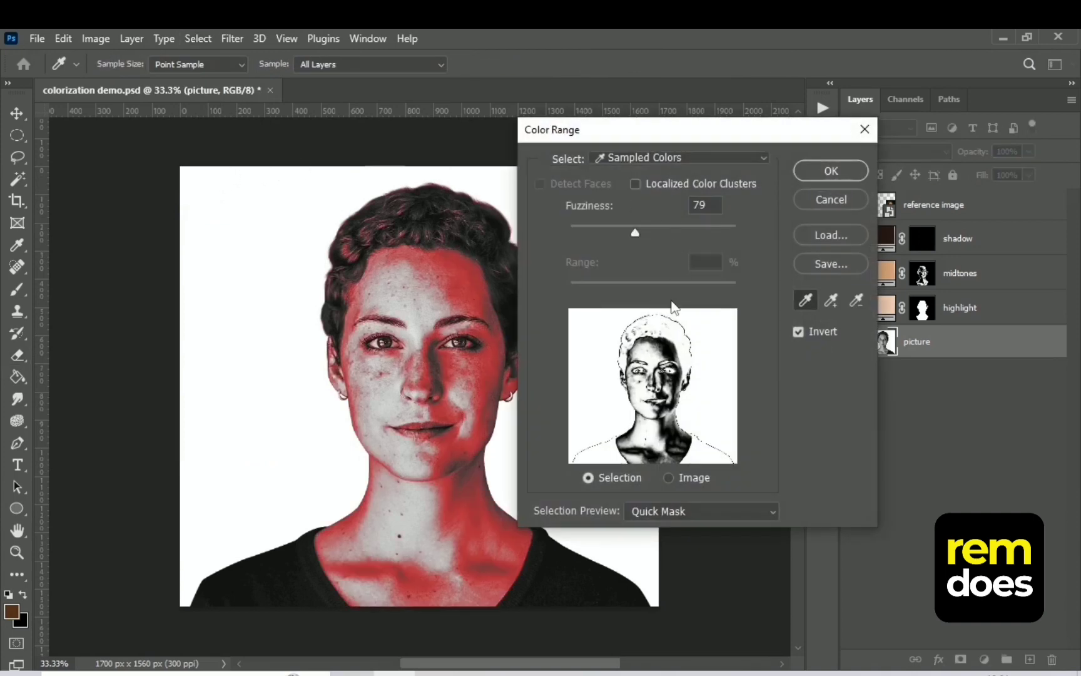
{"action": "left_click_drag", "start_coordinate": [679, 140], "coordinate": [663, 187]}
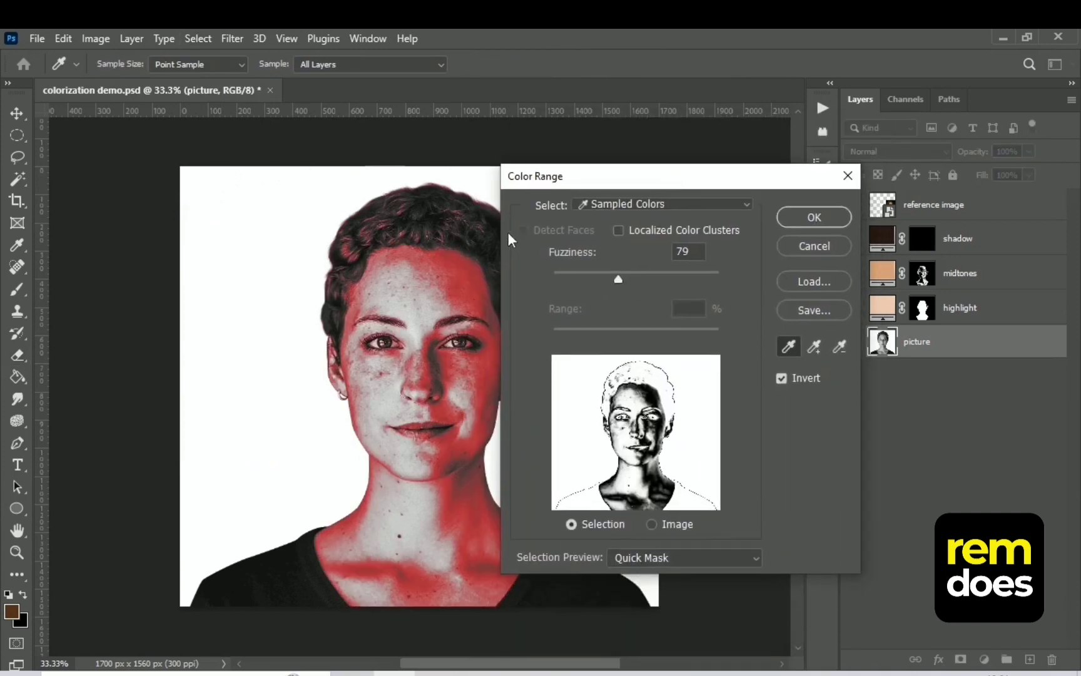
{"action": "left_click", "coordinate": [466, 470]}
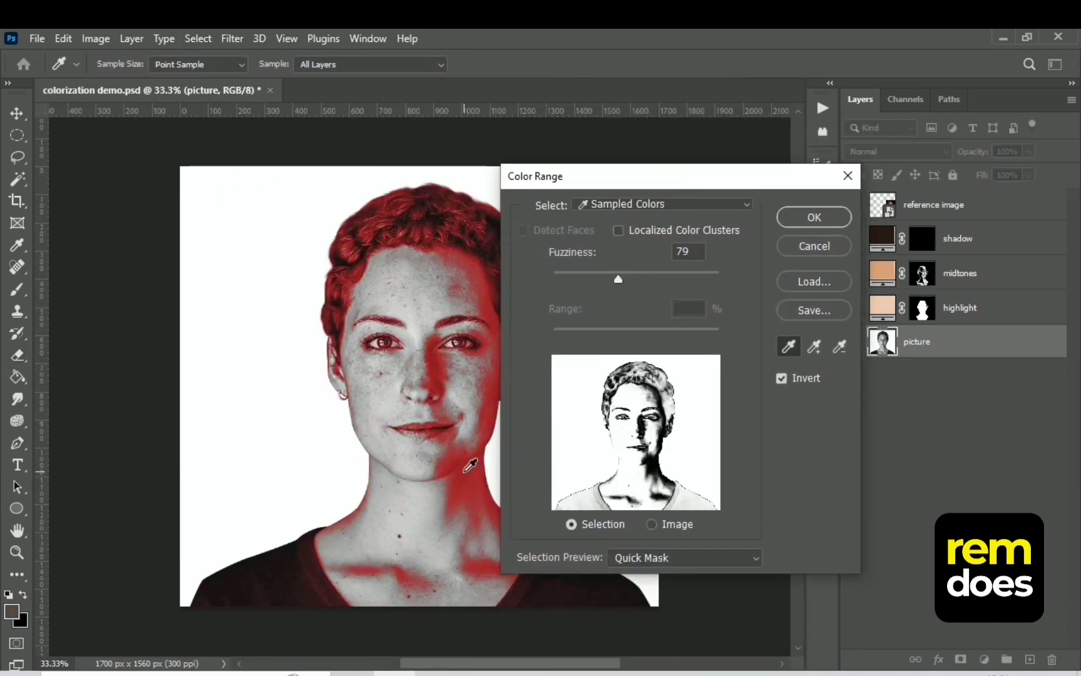
{"action": "left_click_drag", "start_coordinate": [618, 279], "coordinate": [611, 284]}
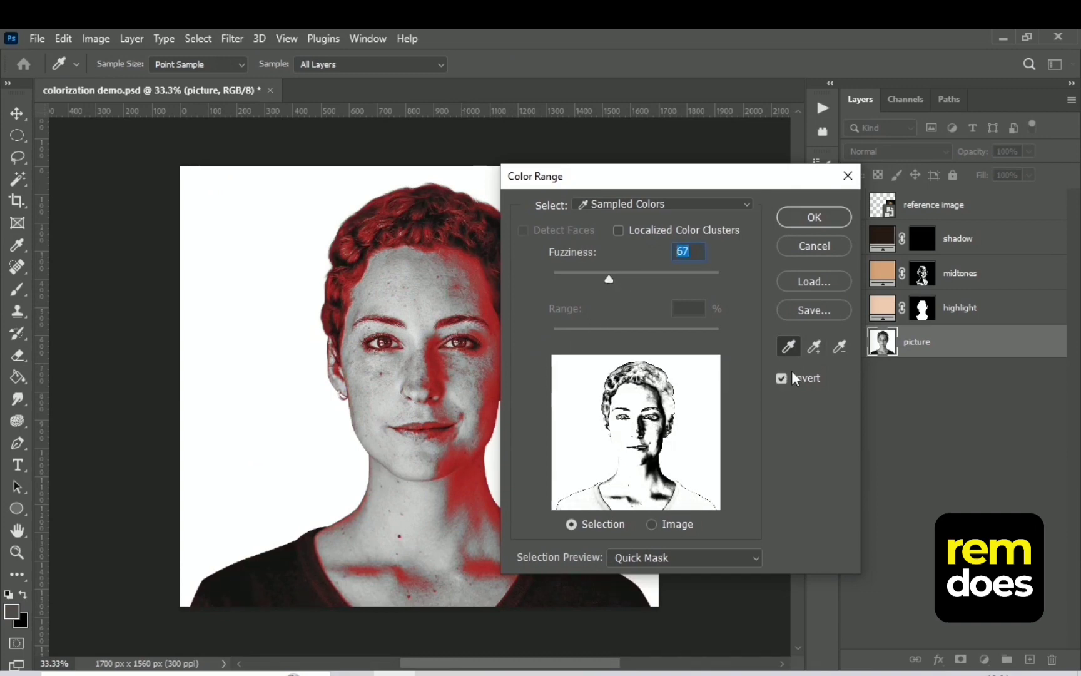
{"action": "left_click", "coordinate": [811, 217]}
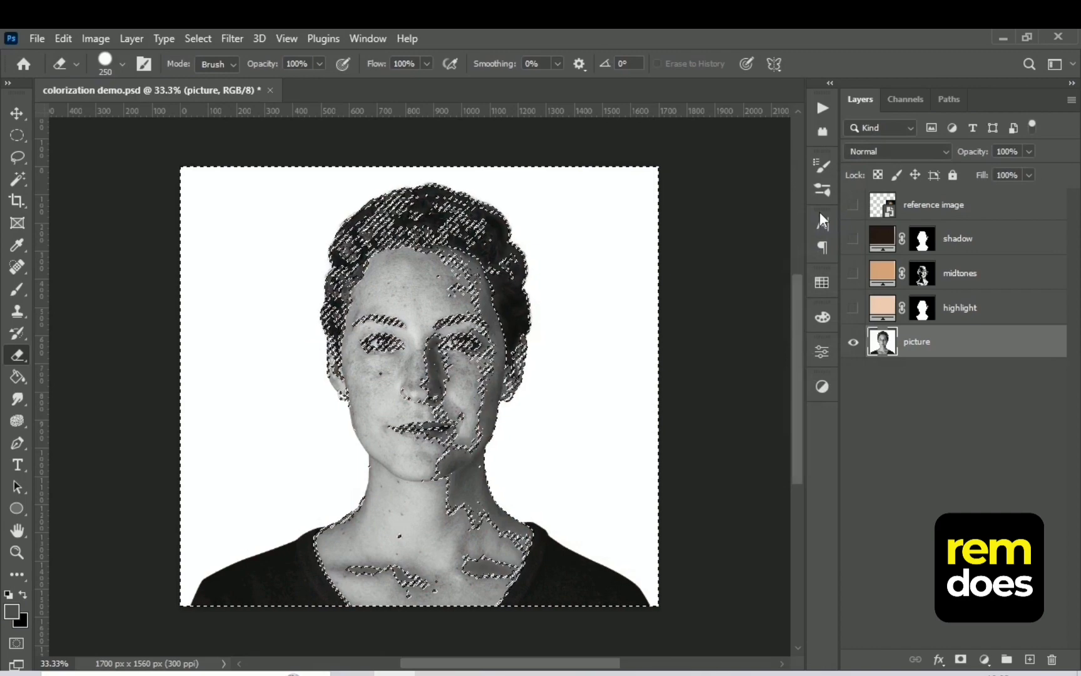
Show the shadow layer, delete the selected areas from its mask, deselect, and set its blend mode to Color
{"action": "left_click", "coordinate": [853, 239]}
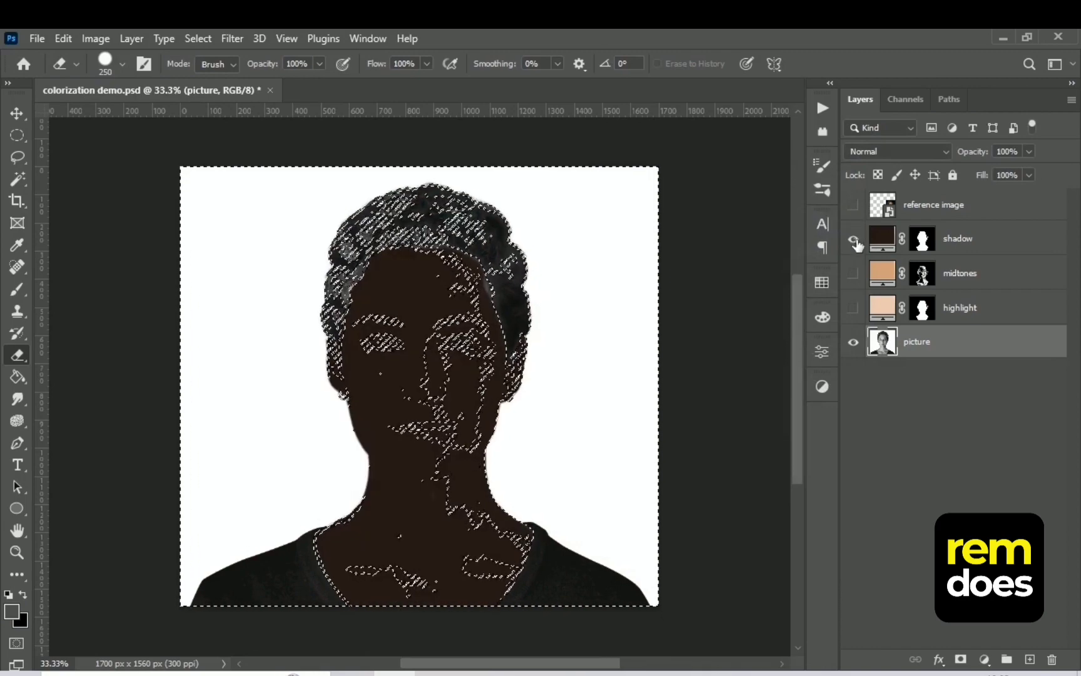
{"action": "left_click", "coordinate": [933, 246]}
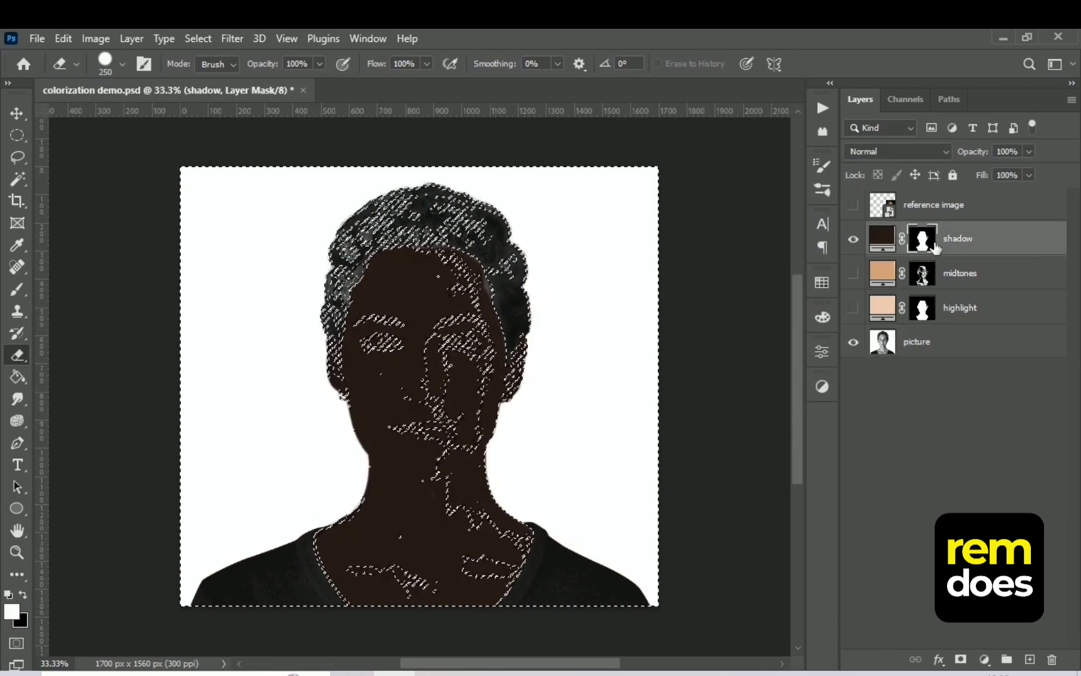
{"action": "key", "text": "Delete"}
{"action": "key", "text": "ctrl+d"}
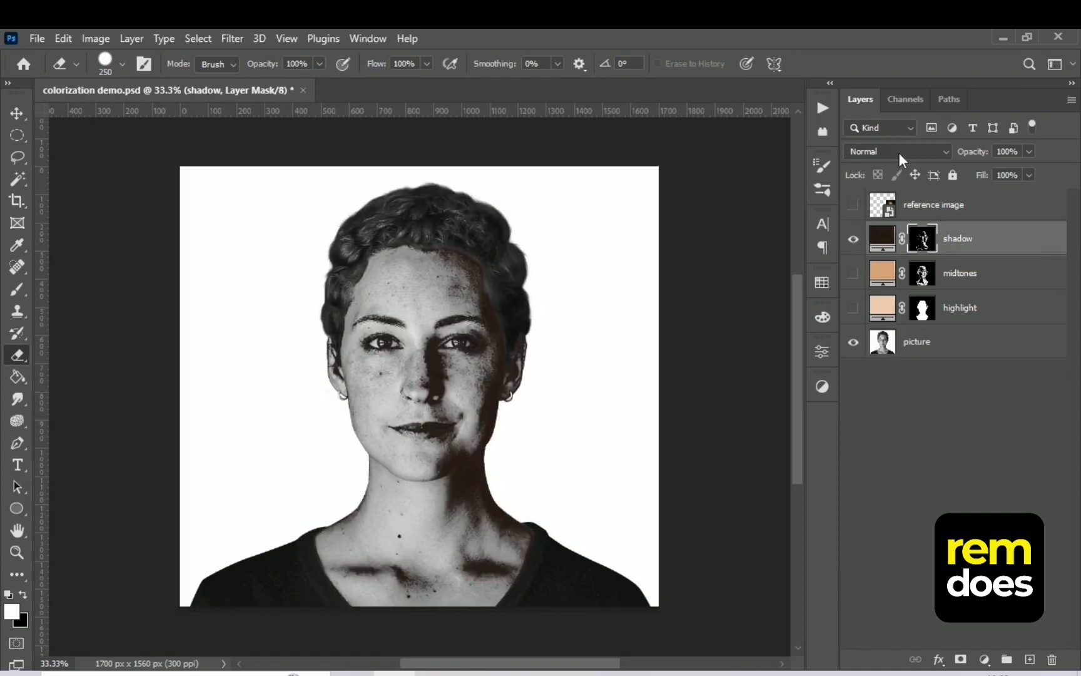
{"action": "left_click", "coordinate": [899, 152]}
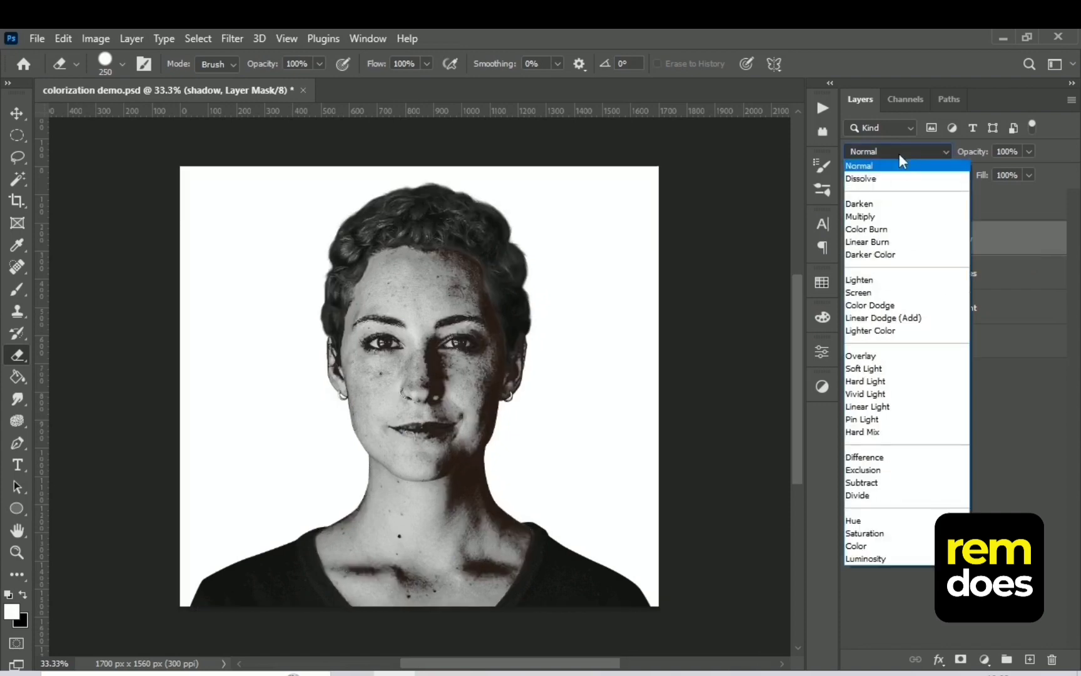
{"action": "left_click", "coordinate": [856, 547]}
Show the midtones and highlight layers and group them together with the shadow layer
{"action": "left_click_drag", "start_coordinate": [854, 273], "coordinate": [854, 310]}
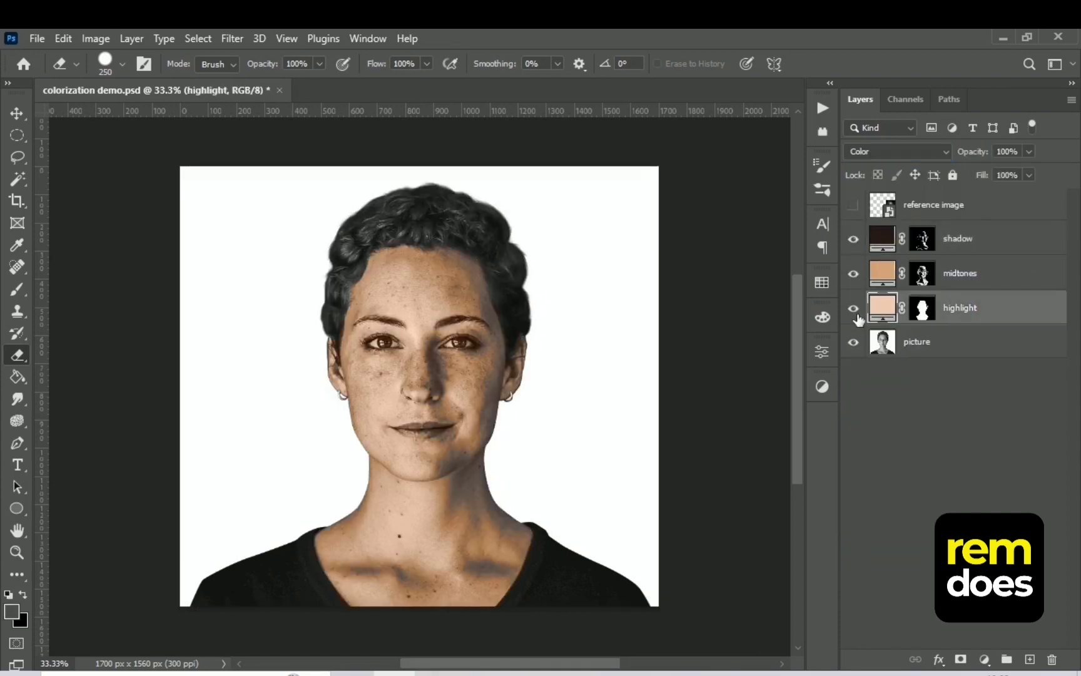
{"action": "left_click", "coordinate": [990, 251]}
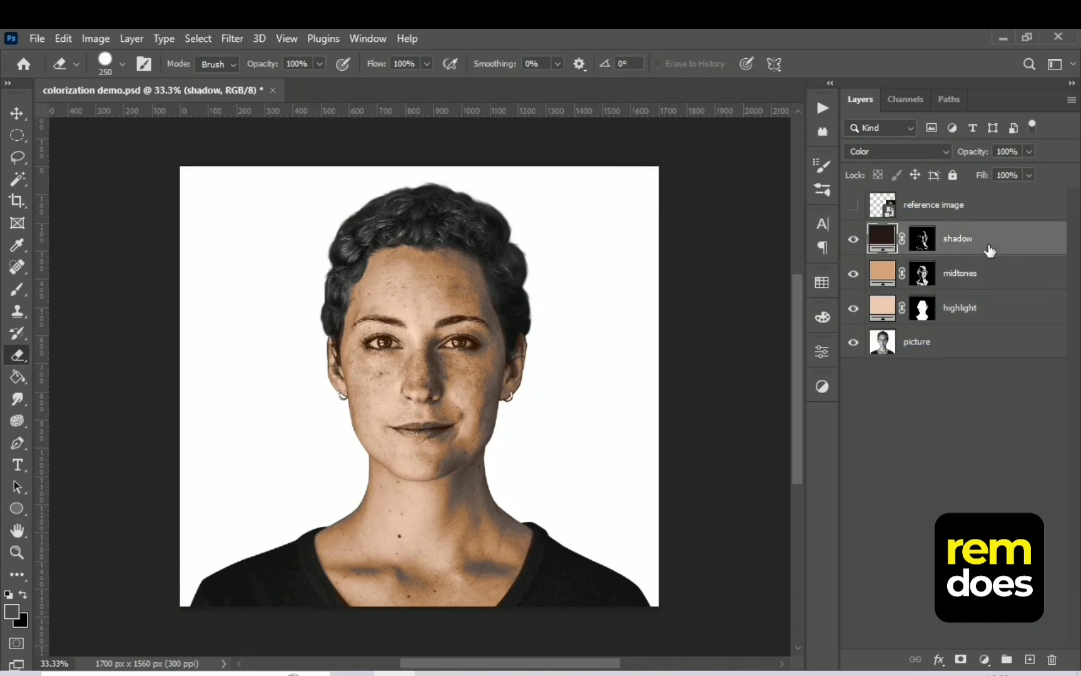
{"action": "left_click", "coordinate": [1002, 318], "text": "shift"}
{"action": "key", "text": "ctrl+g"}
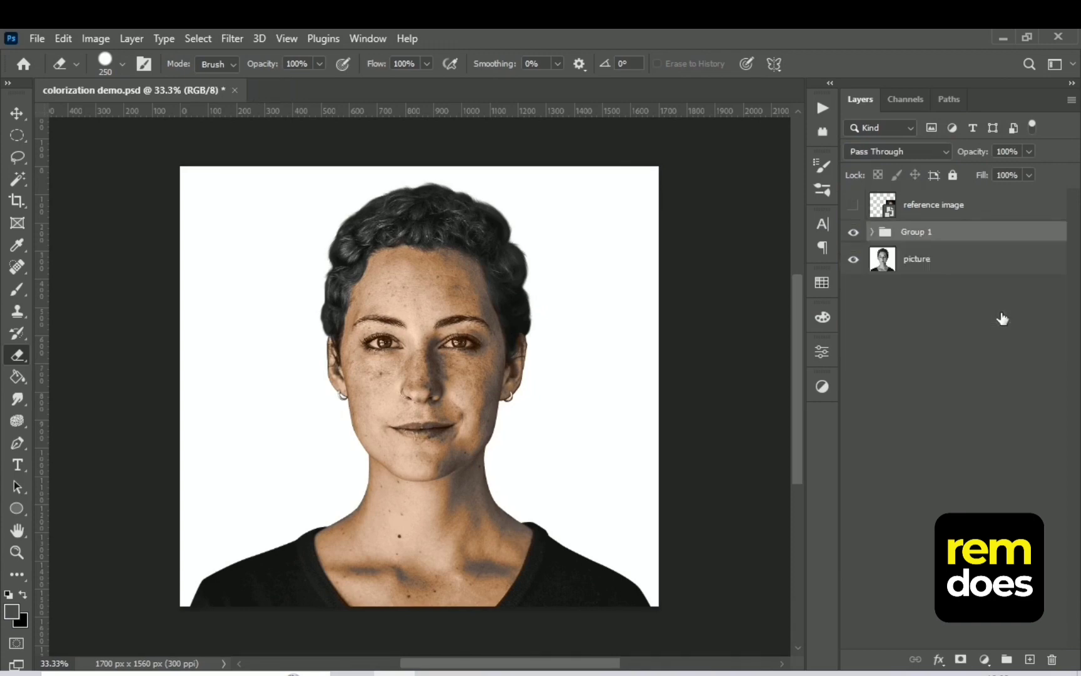
Add a Color Balance adjustment layer above the group and place the visible reference image to the left of the woman's face
{"action": "key", "text": "ctrl+plus"}
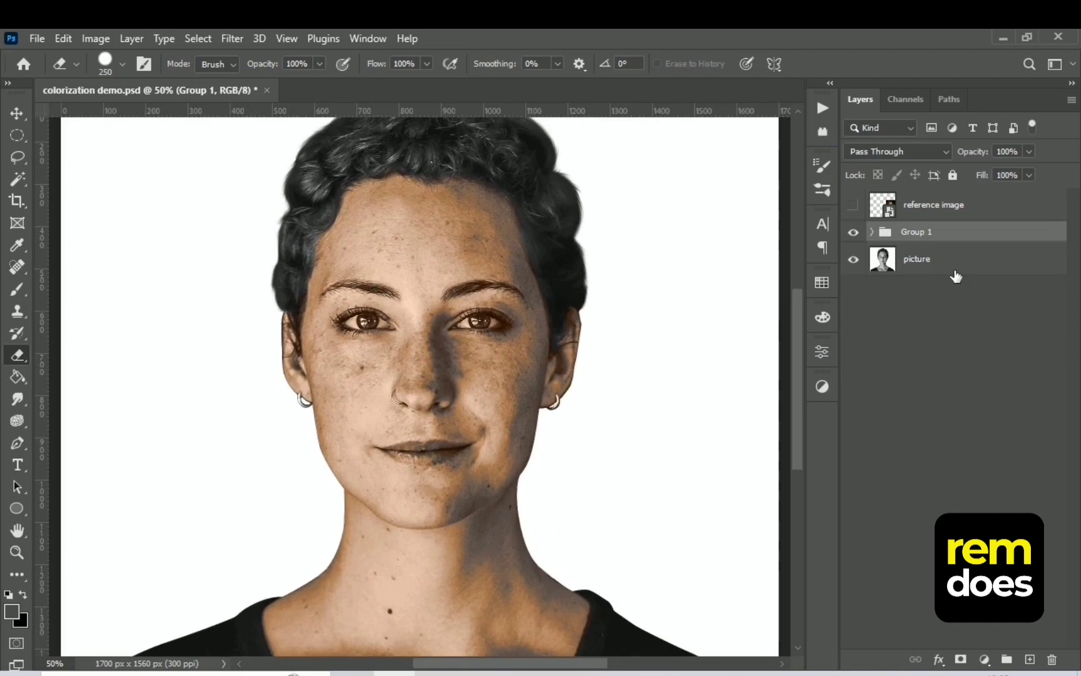
{"action": "left_click", "coordinate": [985, 660]}
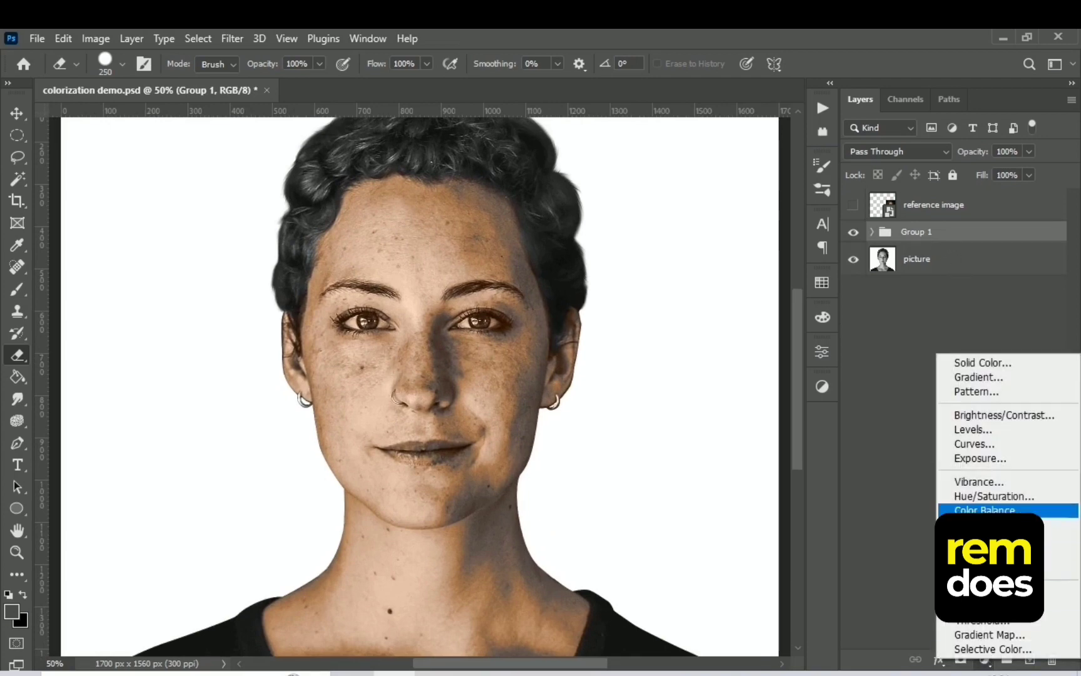
{"action": "left_click", "coordinate": [988, 513]}
{"action": "left_click", "coordinate": [853, 205]}
{"action": "key", "text": "v"}
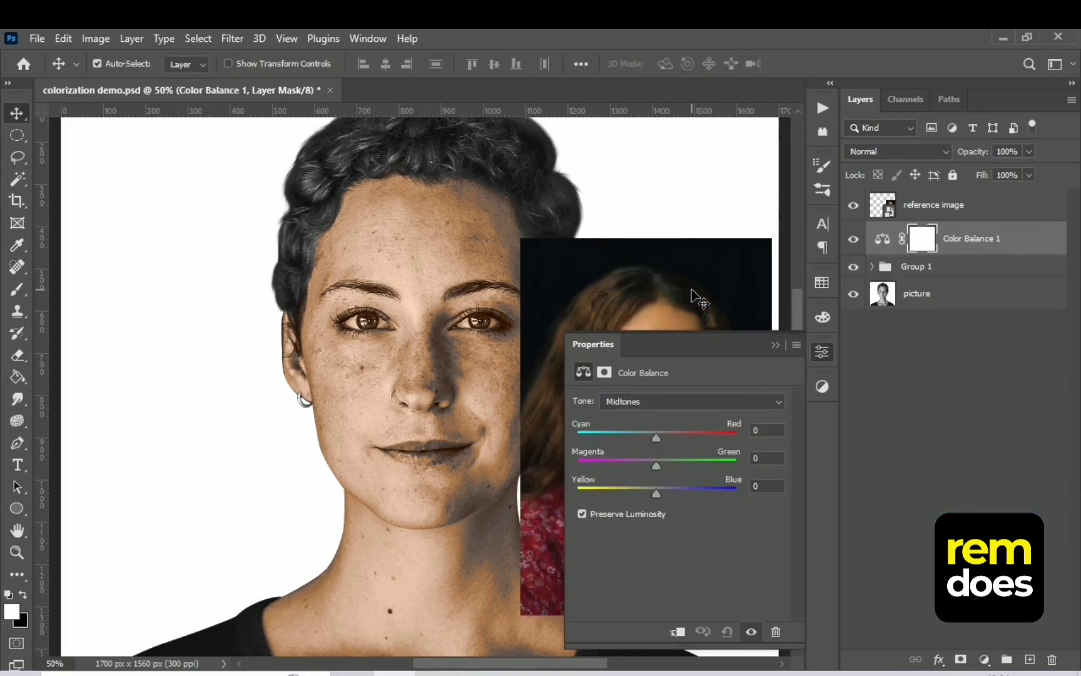
{"action": "left_click_drag", "start_coordinate": [708, 287], "coordinate": [196, 247]}
Set the Color Balance midtones to Cyan-Red +12, Magenta-Green +10 and Yellow-Blue +8
{"action": "left_click", "coordinate": [883, 241]}
{"action": "left_click_drag", "start_coordinate": [657, 438], "coordinate": [659, 492]}
{"action": "left_click_drag", "start_coordinate": [665, 465], "coordinate": [663, 465]}
{"action": "left_click_drag", "start_coordinate": [664, 438], "coordinate": [666, 439]}
{"action": "left_click_drag", "start_coordinate": [662, 466], "coordinate": [664, 466]}
{"action": "left_click_drag", "start_coordinate": [659, 493], "coordinate": [662, 493]}
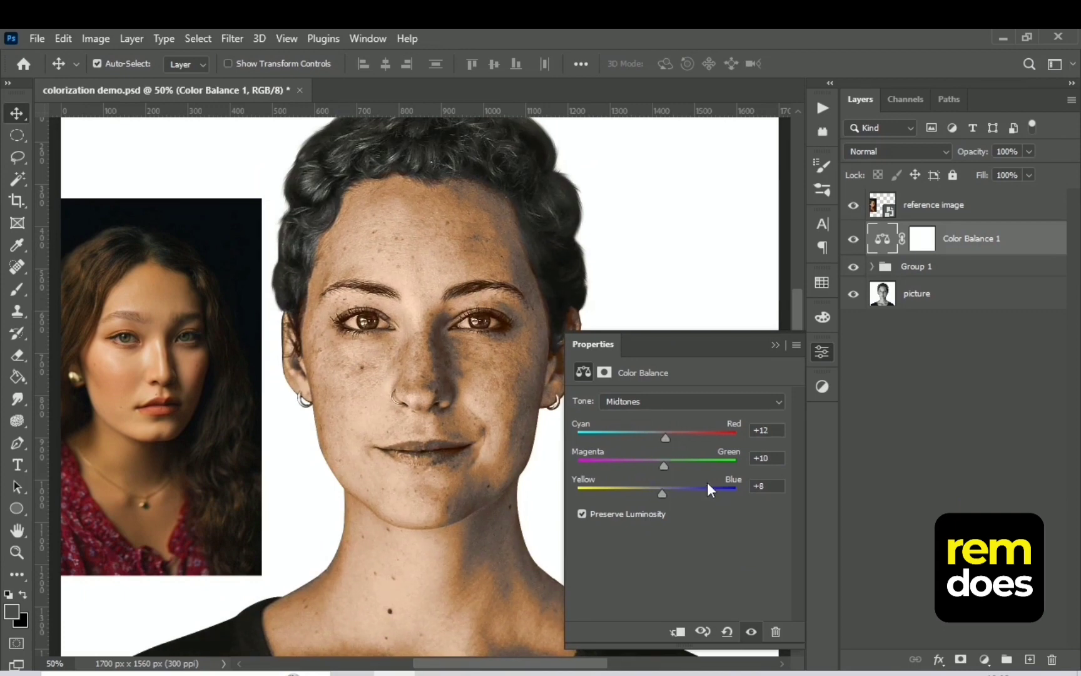
{"action": "left_click", "coordinate": [775, 345]}
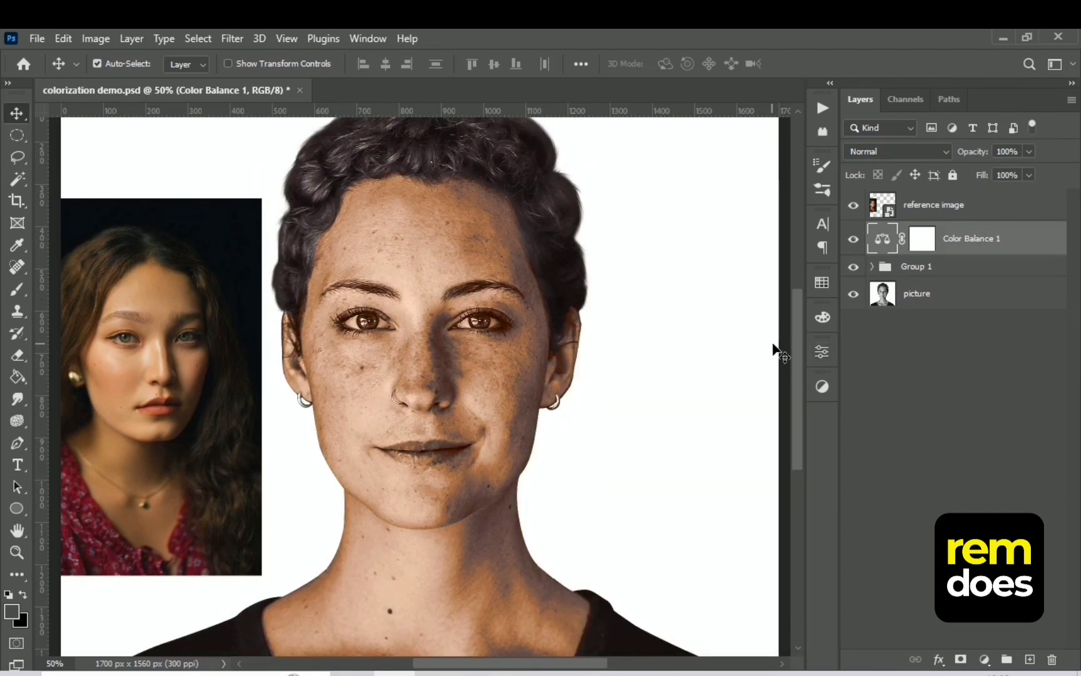
Lower the opacity of the skin colour group to 87%
{"action": "left_click", "coordinate": [939, 266]}
{"action": "left_click", "coordinate": [1029, 152]}
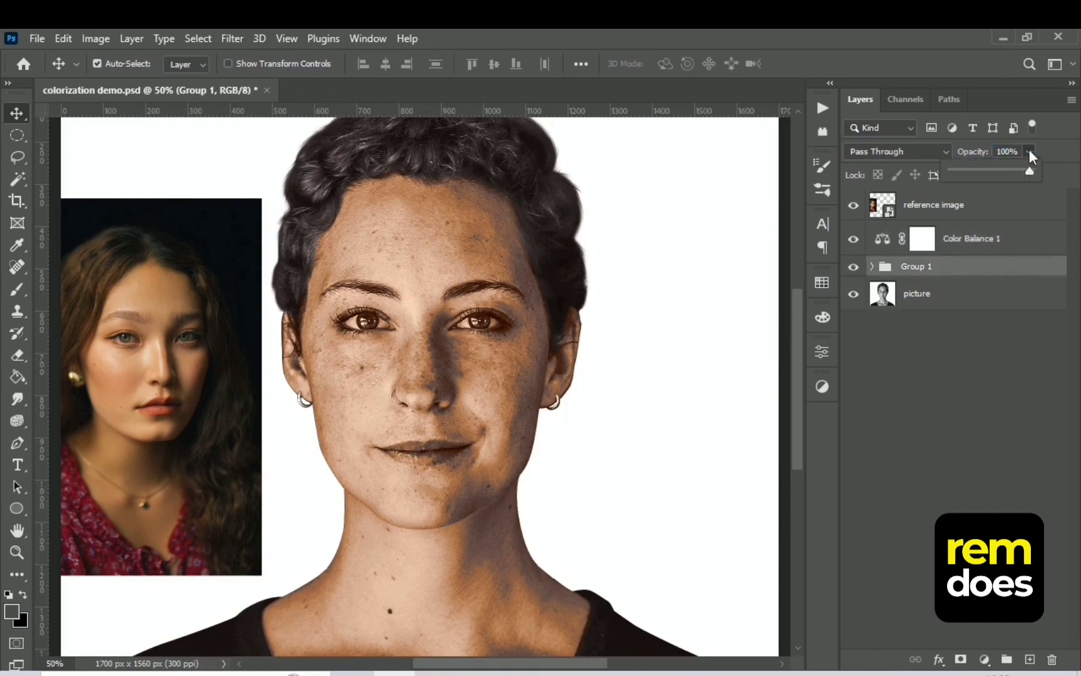
{"action": "left_click_drag", "start_coordinate": [1032, 169], "coordinate": [1020, 170]}
{"action": "key", "text": "ctrl+minus"}
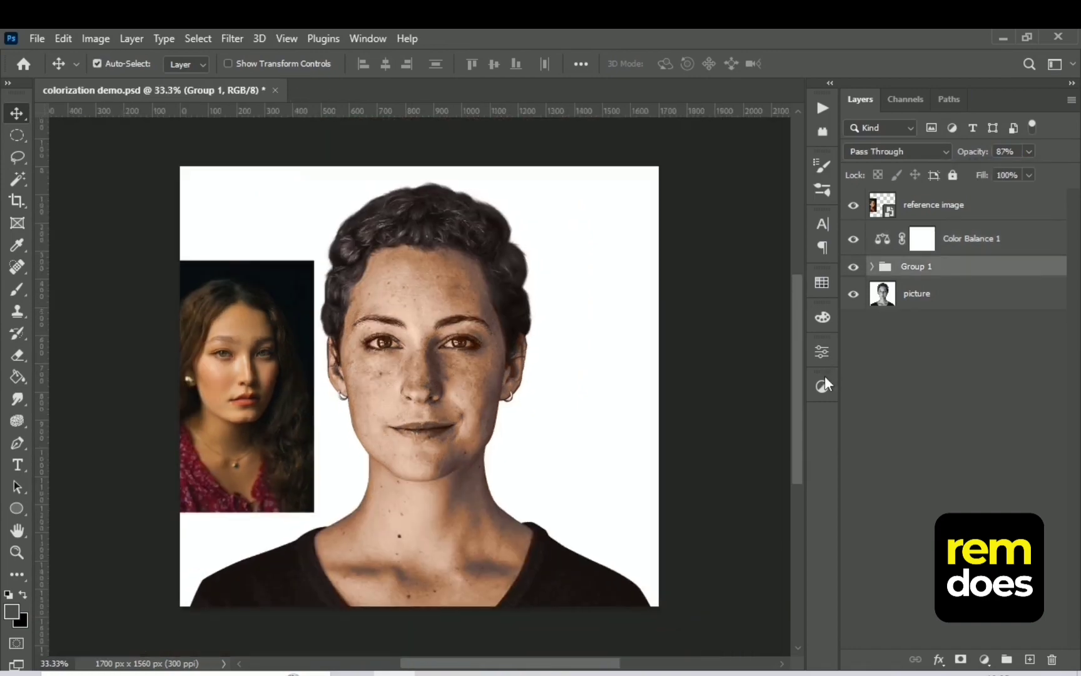
Add a white layer mask to Group 1 and set the foreground colour to black
{"action": "key", "text": "ctrl+plus"}
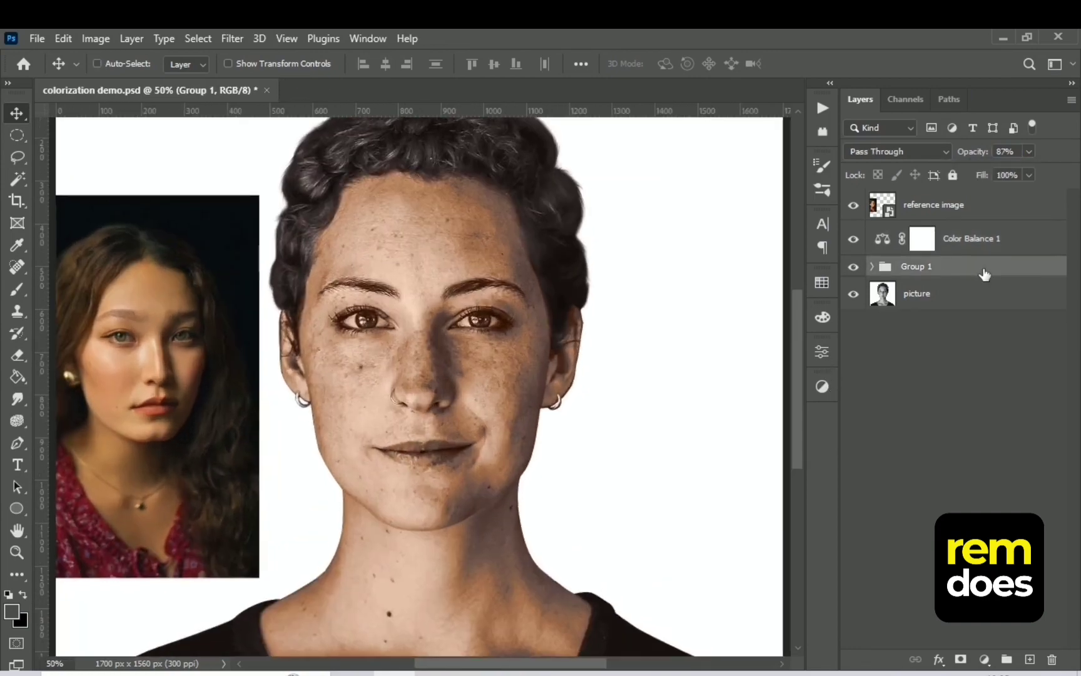
{"action": "key", "text": "ctrl+plus"}
{"action": "left_click", "coordinate": [961, 659]}
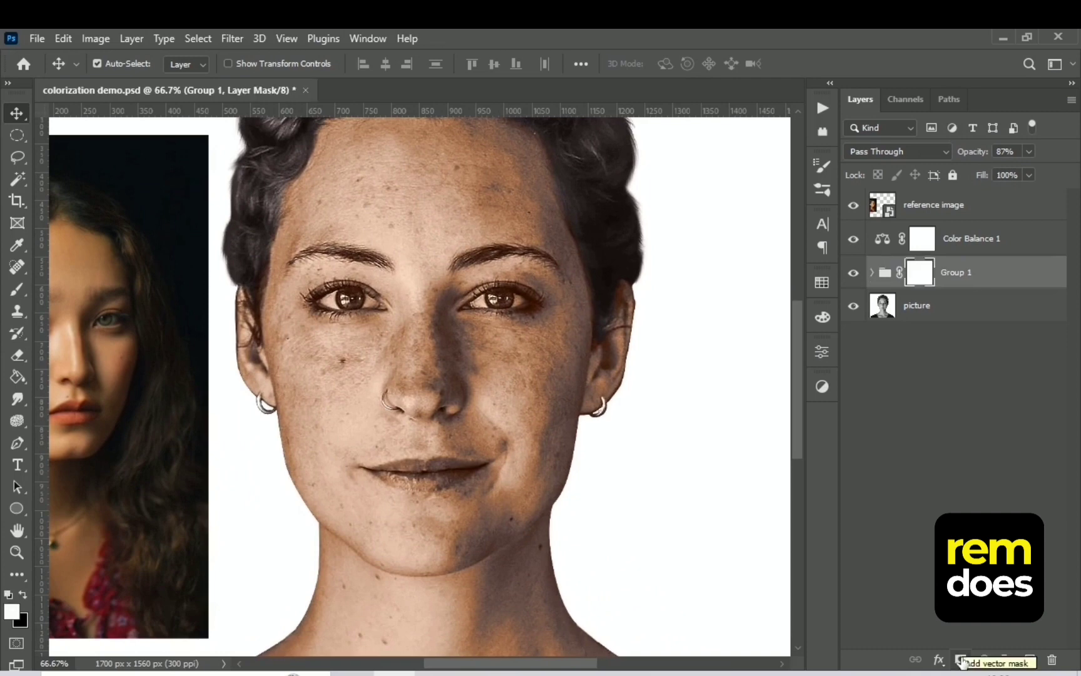
{"action": "left_click", "coordinate": [12, 612]}
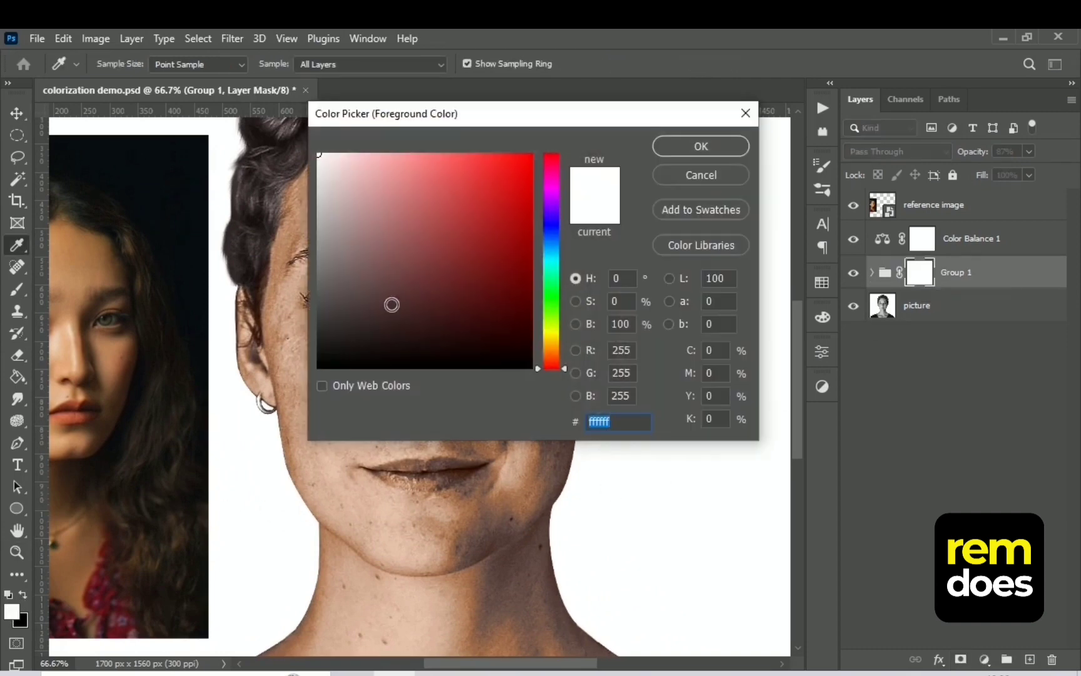
{"action": "left_click_drag", "start_coordinate": [404, 276], "coordinate": [536, 380]}
{"action": "left_click", "coordinate": [701, 147]}
{"action": "key", "text": "v"}
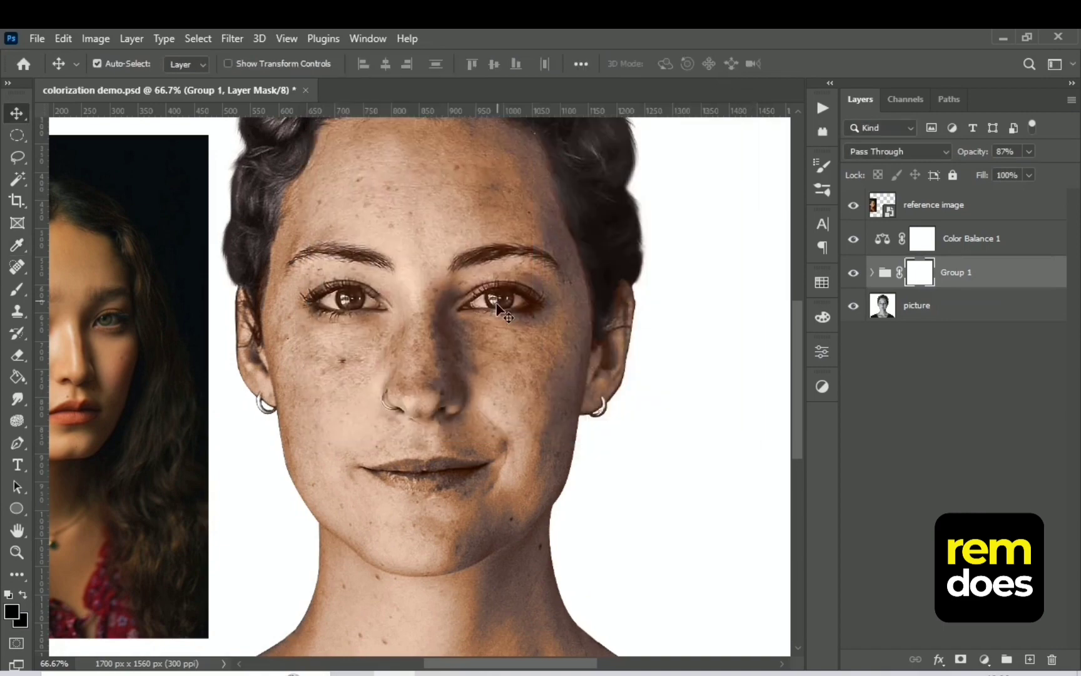
Brush black over both eyes on the Group 1 mask to remove the skin colour there
{"action": "scroll", "coordinate": [497, 312], "scroll_direction": "up", "scroll_amount": 1}
{"action": "key", "text": "b"}
{"action": "mouse_move", "coordinate": [529, 253]}
{"action": "left_mouse_down"}
{"action": "mouse_move", "coordinate": [538, 253]}
{"action": "mouse_move", "coordinate": [510, 260]}
{"action": "mouse_move", "coordinate": [557, 254]}
{"action": "left_mouse_up"}
{"action": "left_click_drag", "start_coordinate": [280, 258], "coordinate": [355, 263]}
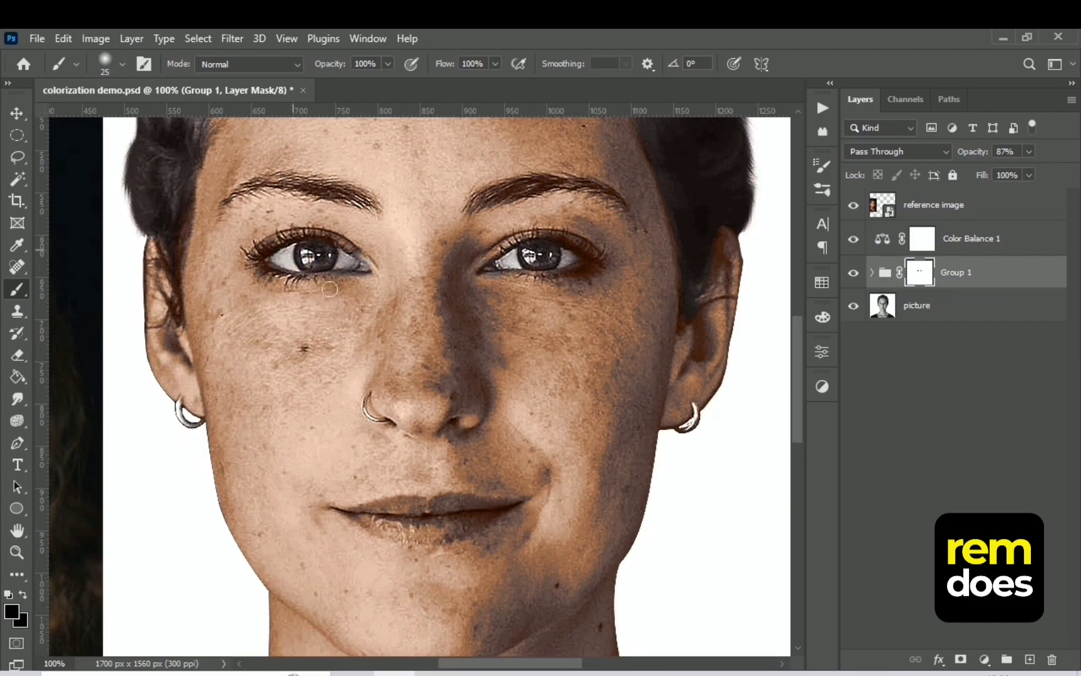
Mask the skin colour off the nose ring with a smaller black brush
{"action": "key", "text": "bracketleft"}
{"action": "key", "text": "bracketleft"}
{"action": "key", "text": "bracketleft"}
{"action": "left_click_drag", "start_coordinate": [368, 397], "coordinate": [389, 421]}
Mask the skin colour off the lips, using a larger brush for the middle and a 10 px brush for the edges
{"action": "key", "text": "bracketright"}
{"action": "key", "text": "bracketright"}
{"action": "key", "text": "bracketright"}
{"action": "left_click_drag", "start_coordinate": [481, 510], "coordinate": [395, 508]}
{"action": "key", "text": "bracketleft"}
{"action": "key", "text": "bracketleft"}
{"action": "key", "text": "bracketleft"}
{"action": "left_click_drag", "start_coordinate": [513, 504], "coordinate": [358, 520]}
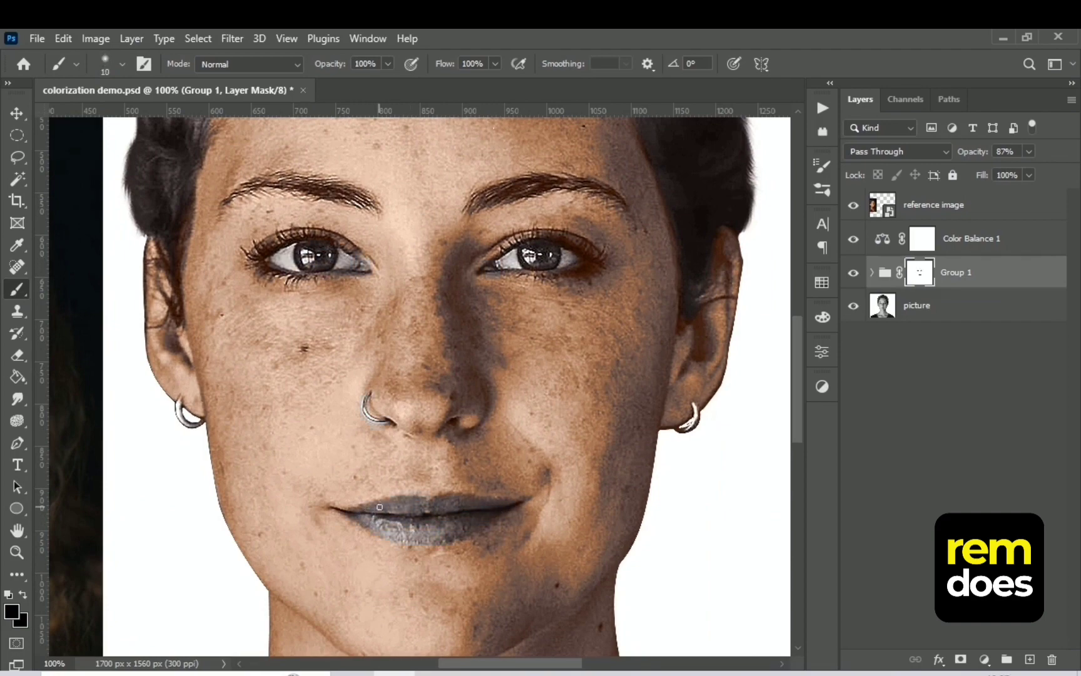
{"action": "scroll", "coordinate": [451, 494], "scroll_direction": "down", "scroll_amount": 1}
Fade the skin colour over the eyebrows on the group mask with a 25 px brush at 40% opacity, and hide the reference image
{"action": "left_click", "coordinate": [388, 63]}
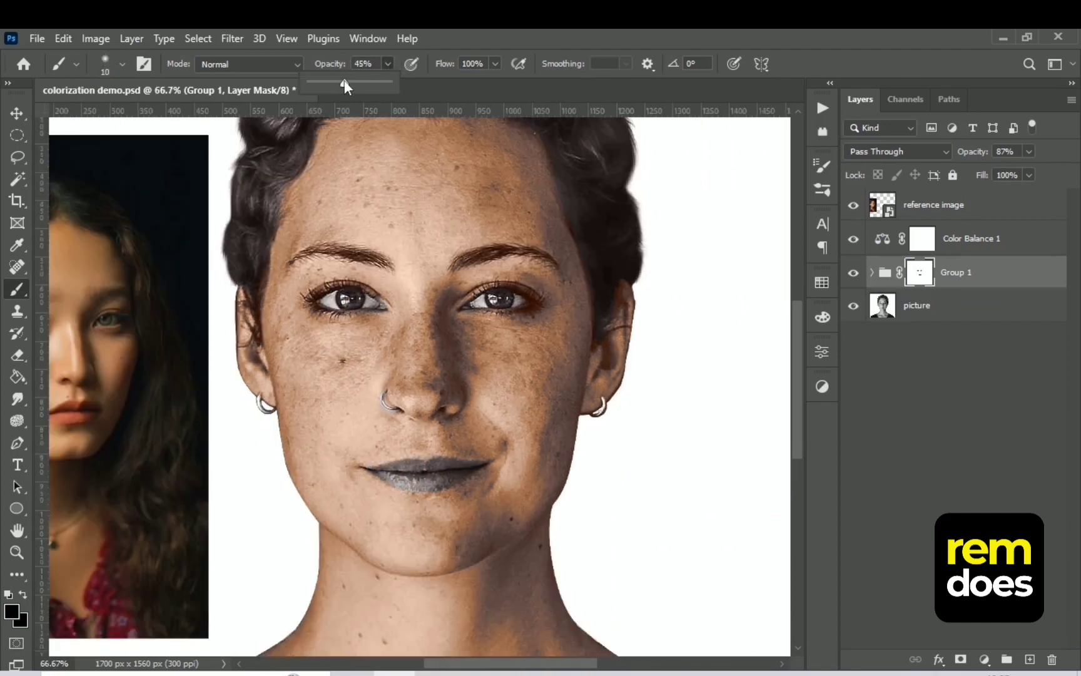
{"action": "left_click_drag", "start_coordinate": [342, 81], "coordinate": [341, 81]}
{"action": "scroll", "coordinate": [451, 172], "scroll_direction": "up", "scroll_amount": 1}
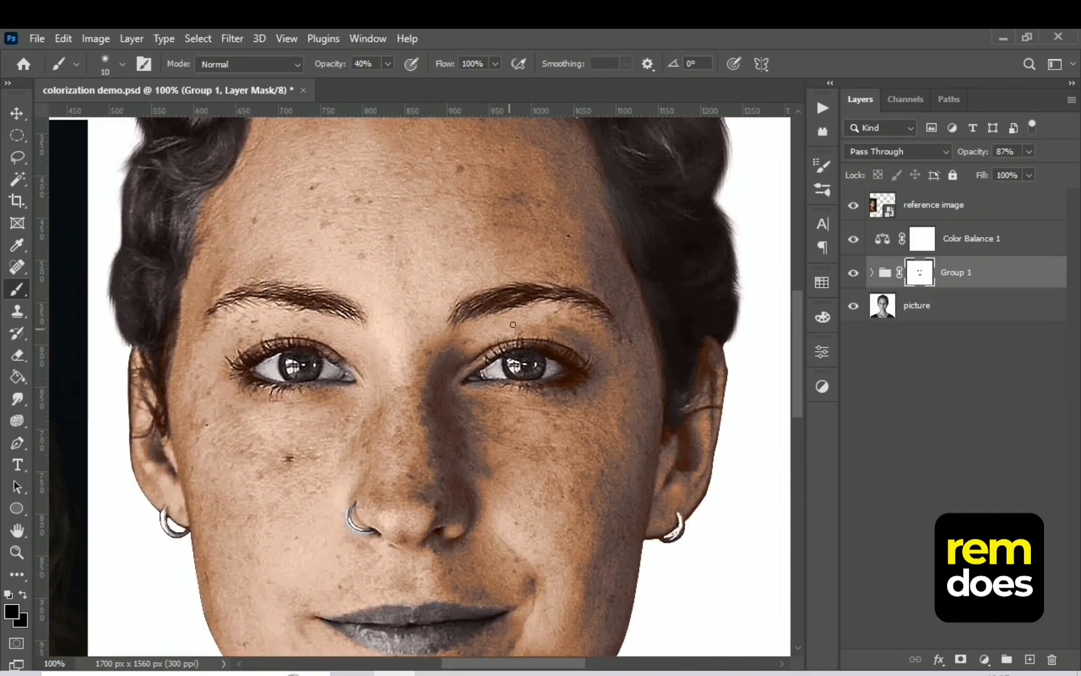
{"action": "key", "text": "bracketright"}
{"action": "key", "text": "bracketright"}
{"action": "key", "text": "bracketright"}
{"action": "scroll", "coordinate": [385, 362], "scroll_direction": "down", "scroll_amount": 1}
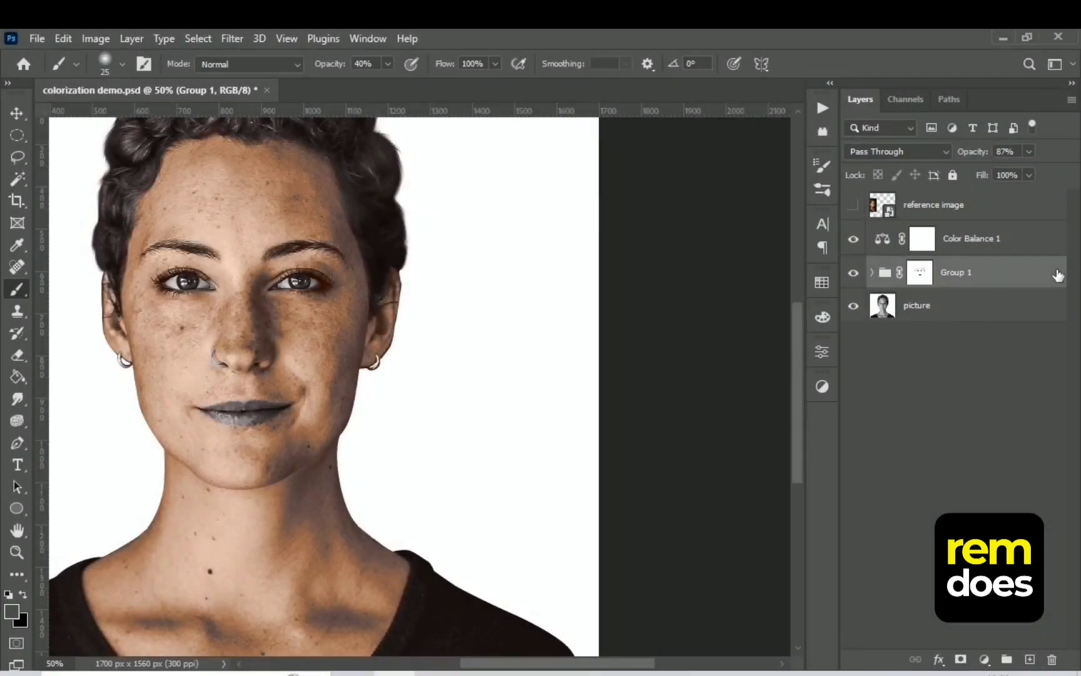
Raise the dark end of the underlying layer's Blend If range for Group 1 and apply it
{"action": "double_click", "coordinate": [1058, 276]}
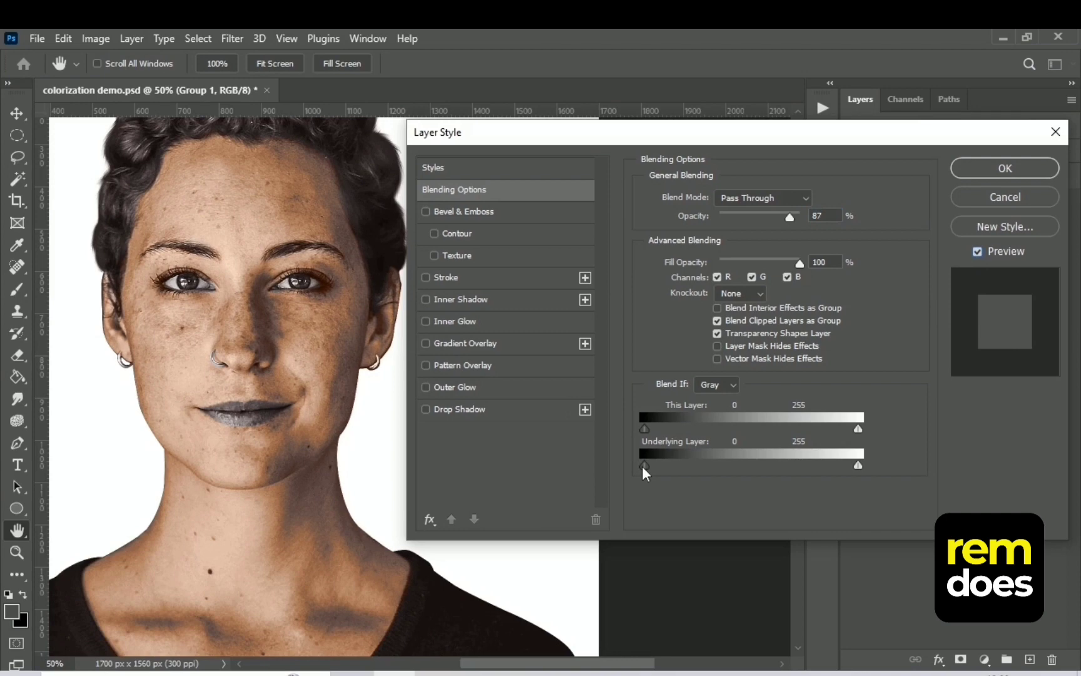
{"action": "left_click_drag", "start_coordinate": [644, 466], "coordinate": [689, 465]}
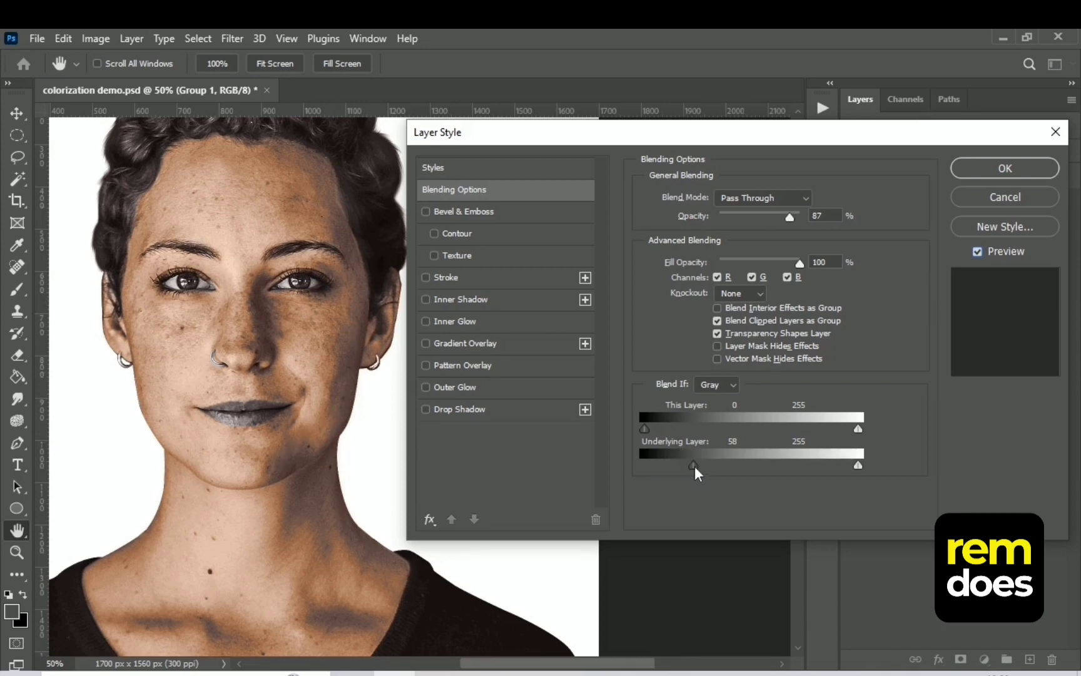
{"action": "left_click_drag", "start_coordinate": [703, 469], "coordinate": [701, 470]}
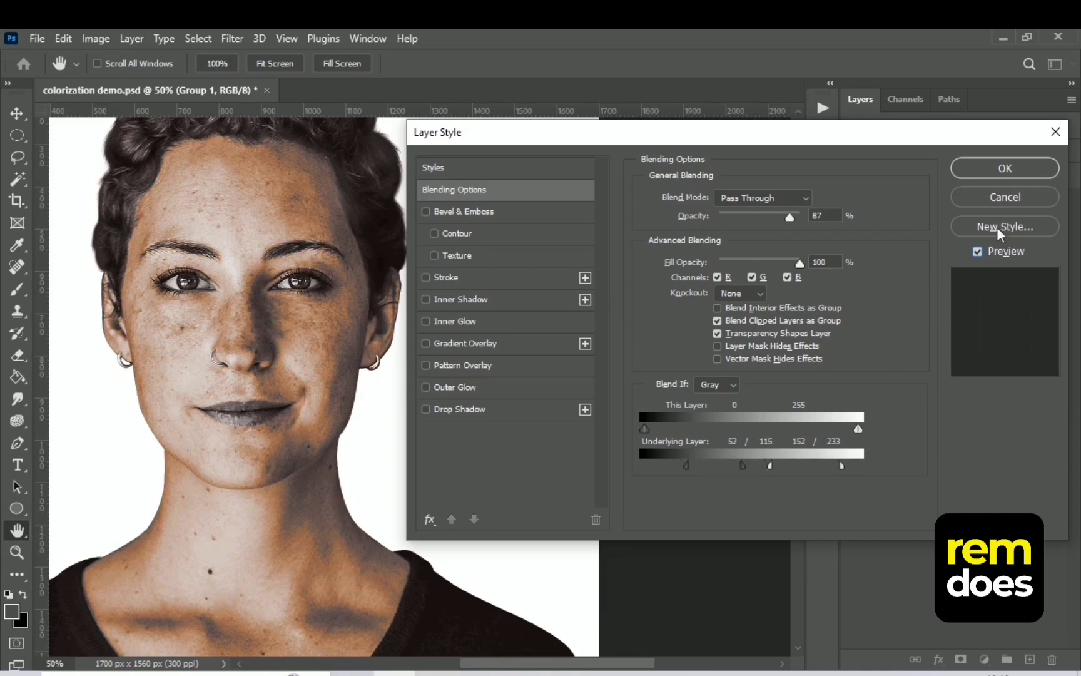
{"action": "left_click", "coordinate": [1005, 168]}
Readjust the Color Balance midtones to Cyan-Red +19, Magenta-Green +6 and Yellow-Blue -3
{"action": "key", "text": "ctrl+minus"}
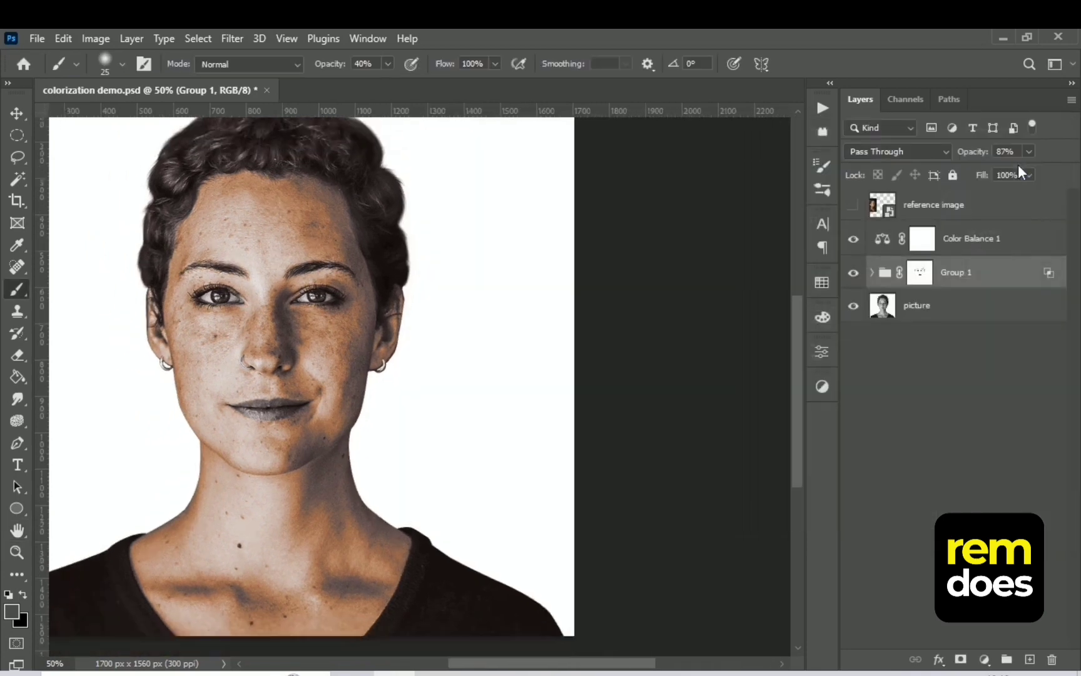
{"action": "double_click", "coordinate": [879, 230]}
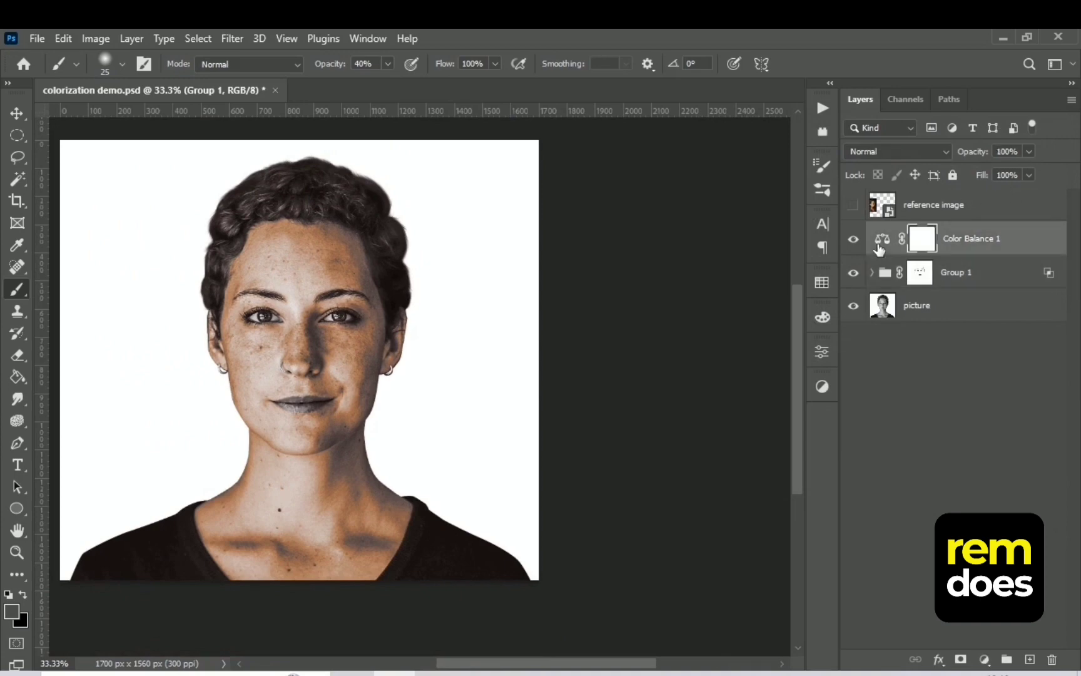
{"action": "left_click_drag", "start_coordinate": [676, 437], "coordinate": [659, 465]}
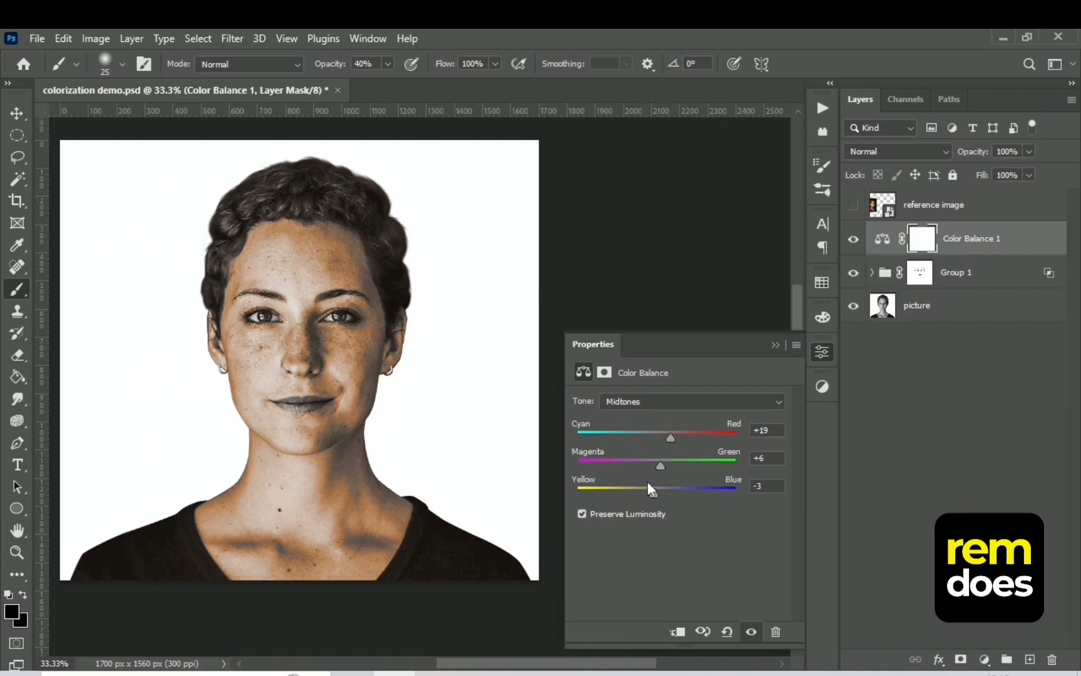
{"action": "left_click", "coordinate": [775, 345]}
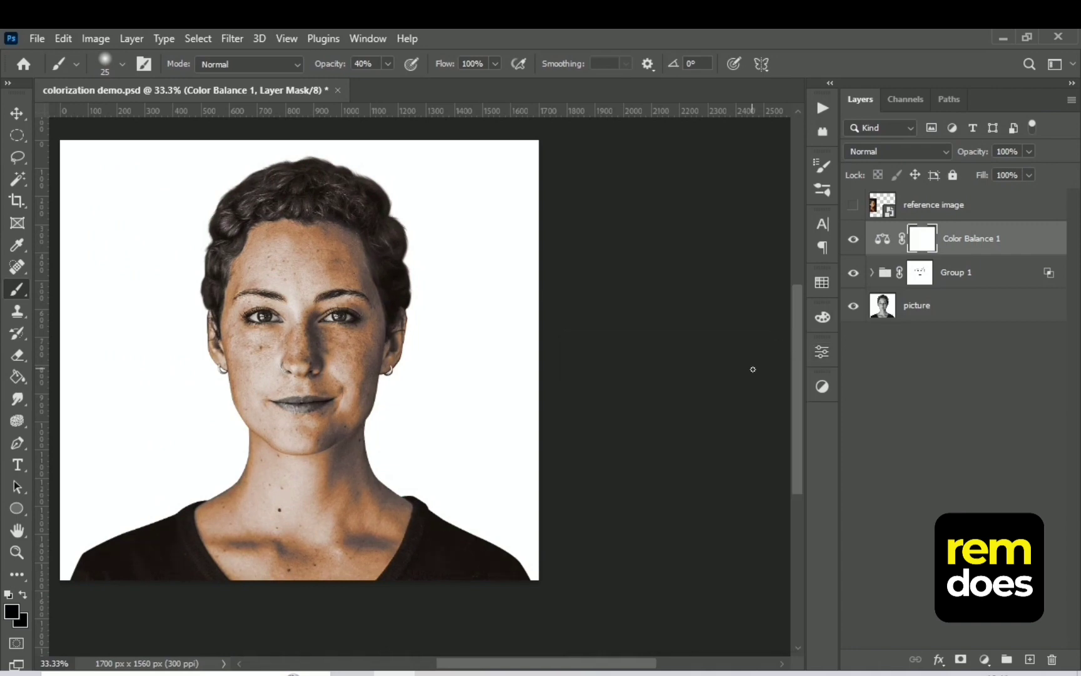
Show the reference image layer, select it, and sample the orange-red colour from the reference woman's lips
{"action": "key", "text": "ctrl+minus"}
{"action": "key", "text": "ctrl+plus"}
{"action": "key", "text": "ctrl+plus"}
{"action": "left_click_drag", "start_coordinate": [254, 384], "coordinate": [399, 412]}
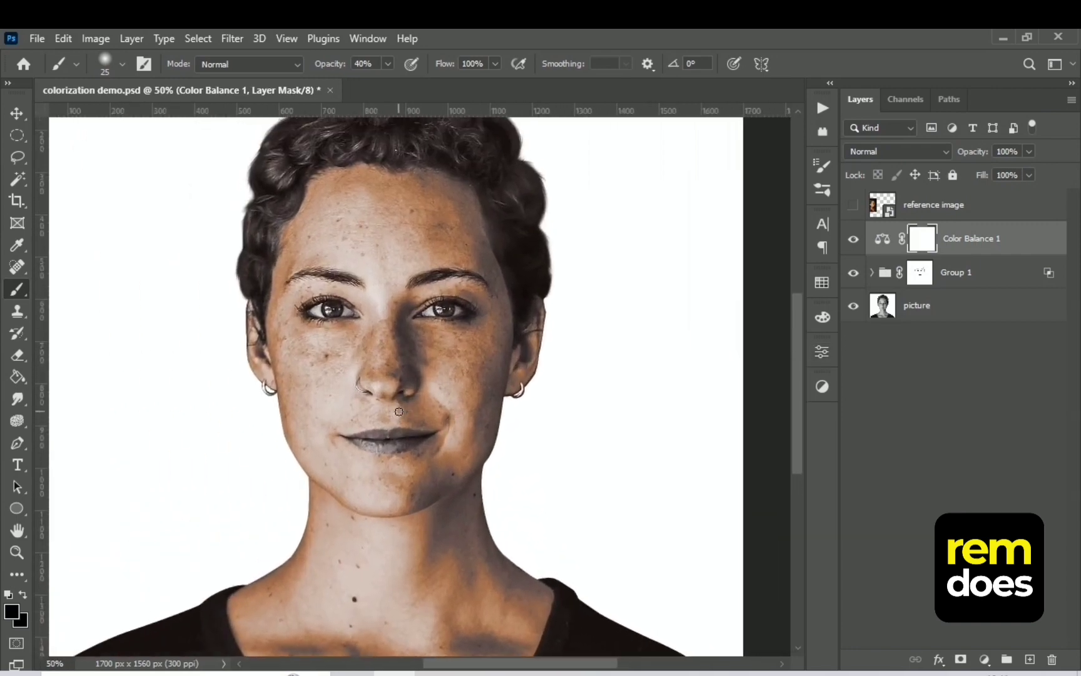
{"action": "left_click", "coordinate": [853, 206]}
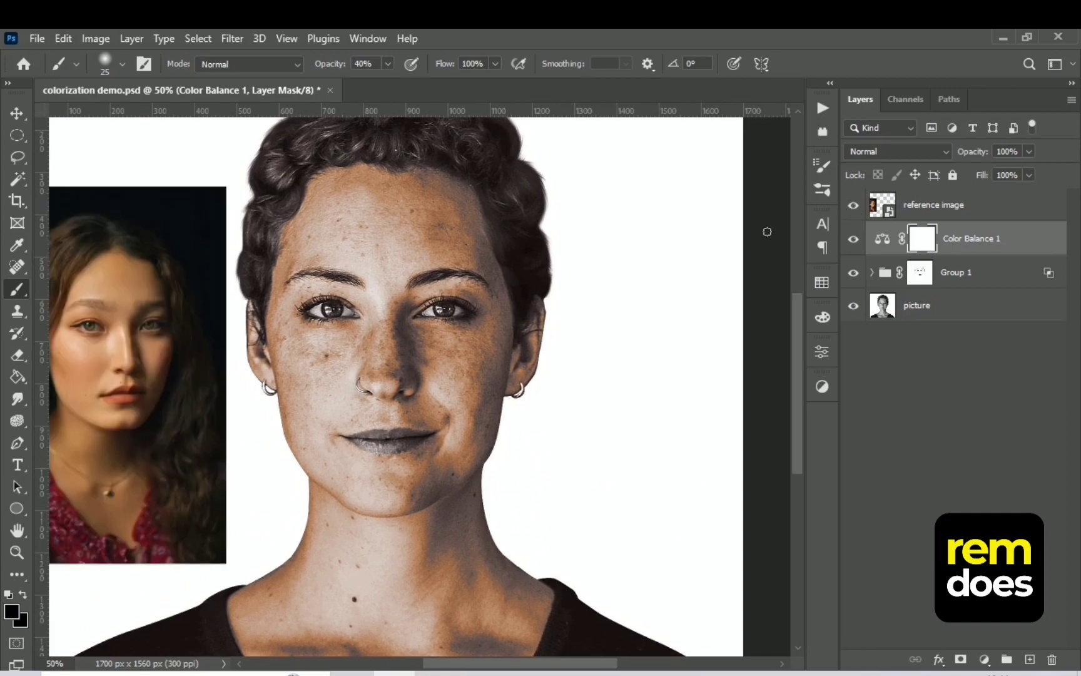
{"action": "key", "text": "i"}
{"action": "left_click", "coordinate": [129, 398]}
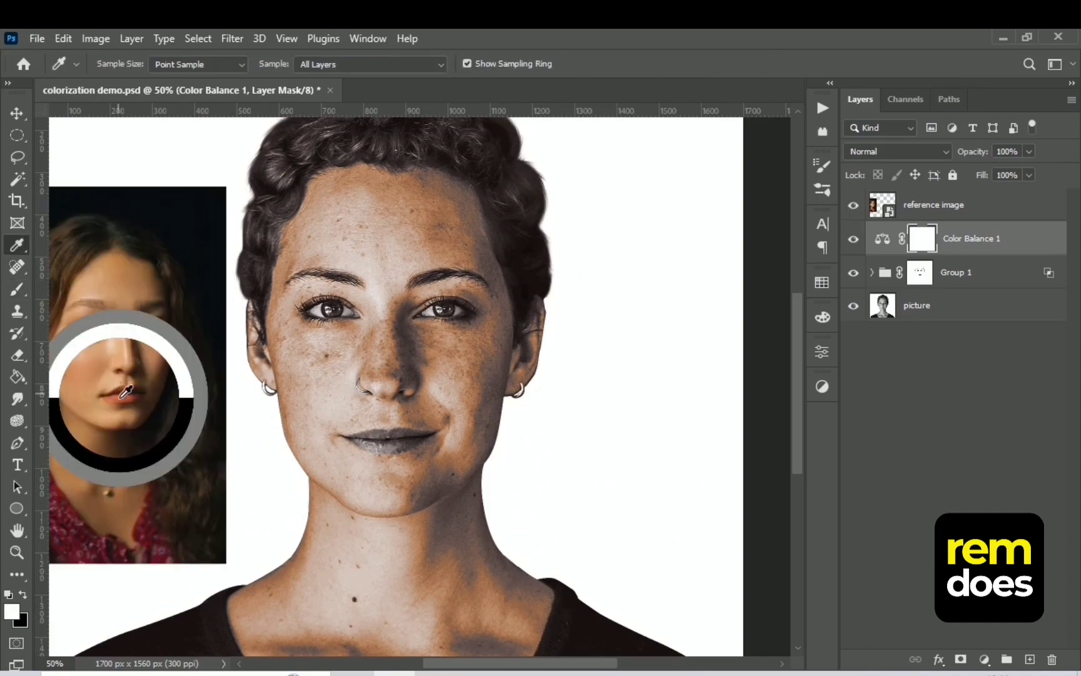
{"action": "left_click", "coordinate": [933, 205]}
{"action": "key", "text": "ctrl+plus"}
{"action": "mouse_move", "coordinate": [131, 407]}
{"action": "left_mouse_down"}
{"action": "mouse_move", "coordinate": [541, 383]}
{"action": "mouse_move", "coordinate": [528, 399]}
{"action": "left_mouse_up"}
{"action": "key", "text": "ctrl+plus"}
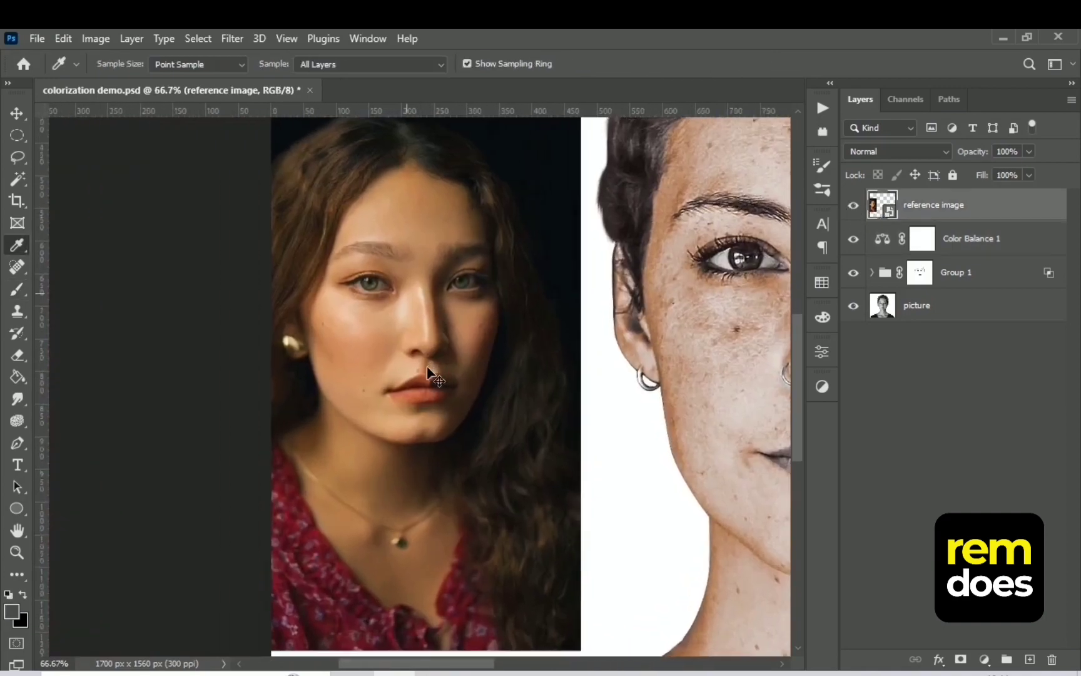
{"action": "key", "text": "ctrl+plus"}
{"action": "left_click", "coordinate": [427, 395]}
{"action": "left_click_drag", "start_coordinate": [427, 396], "coordinate": [397, 400]}
Add a new layer directly above Color Balance 1 and set its blend mode to Color for the lips
{"action": "left_click_drag", "start_coordinate": [599, 439], "coordinate": [165, 430]}
{"action": "left_click_drag", "start_coordinate": [570, 412], "coordinate": [91, 363]}
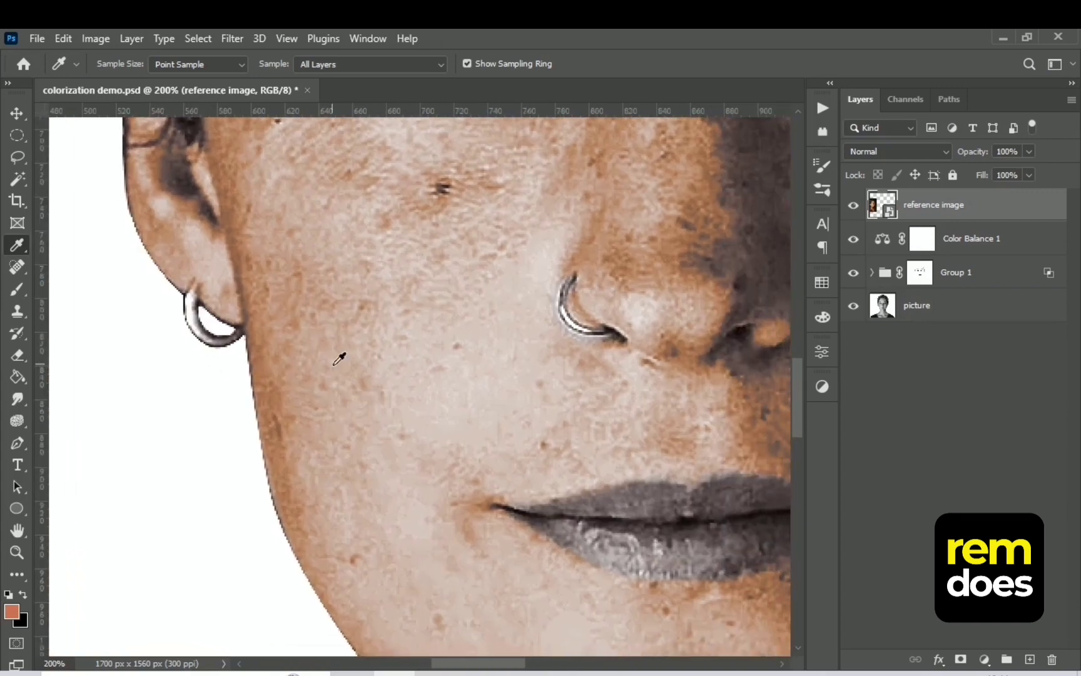
{"action": "key", "text": "ctrl+minus"}
{"action": "left_click_drag", "start_coordinate": [666, 471], "coordinate": [616, 433]}
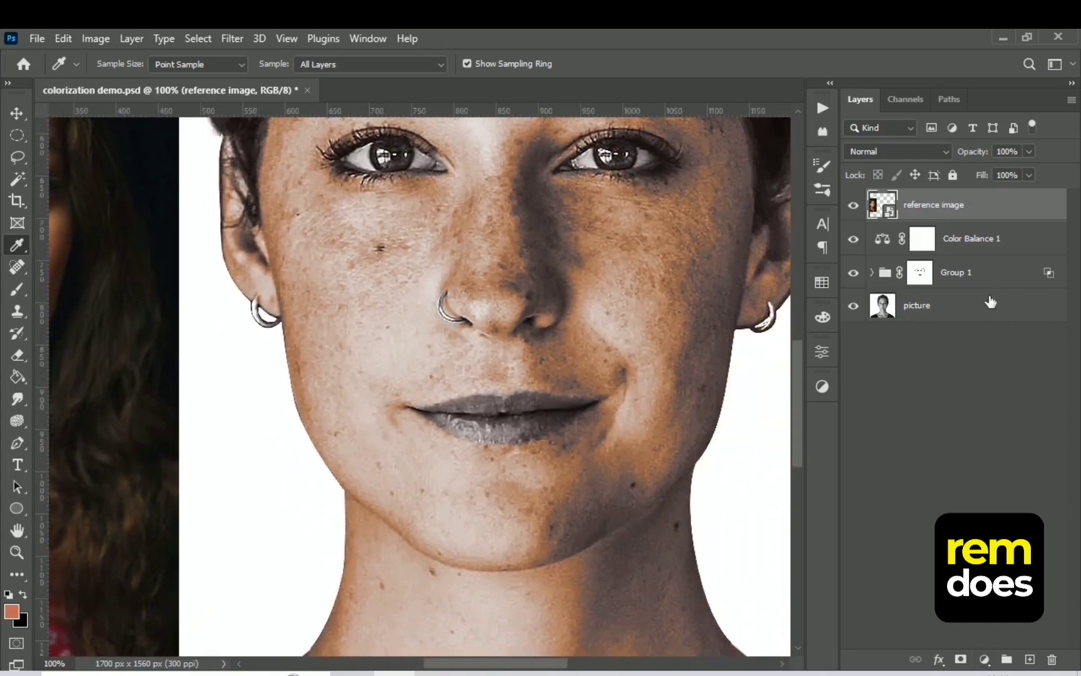
{"action": "left_click", "coordinate": [975, 243]}
{"action": "left_click", "coordinate": [1029, 659]}
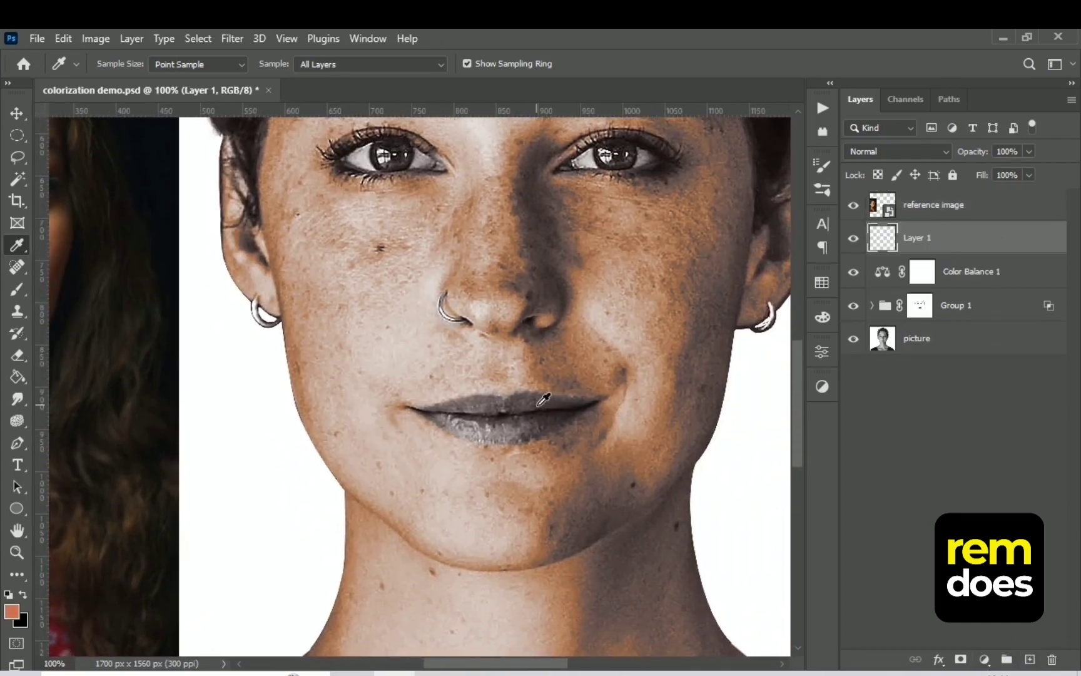
{"action": "left_click", "coordinate": [887, 150]}
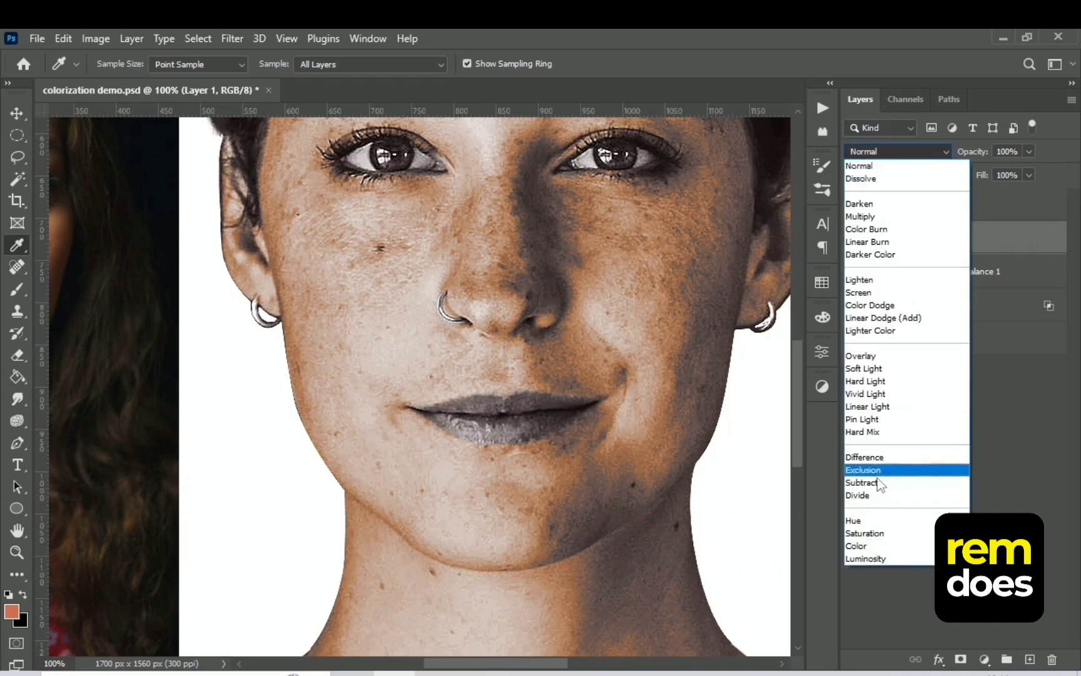
{"action": "left_click", "coordinate": [868, 546]}
Paint the portrait's lips with the sampled colour using a 15 px brush at 100% opacity, and lower the layer's opacity to 88%
{"action": "left_click", "coordinate": [17, 290]}
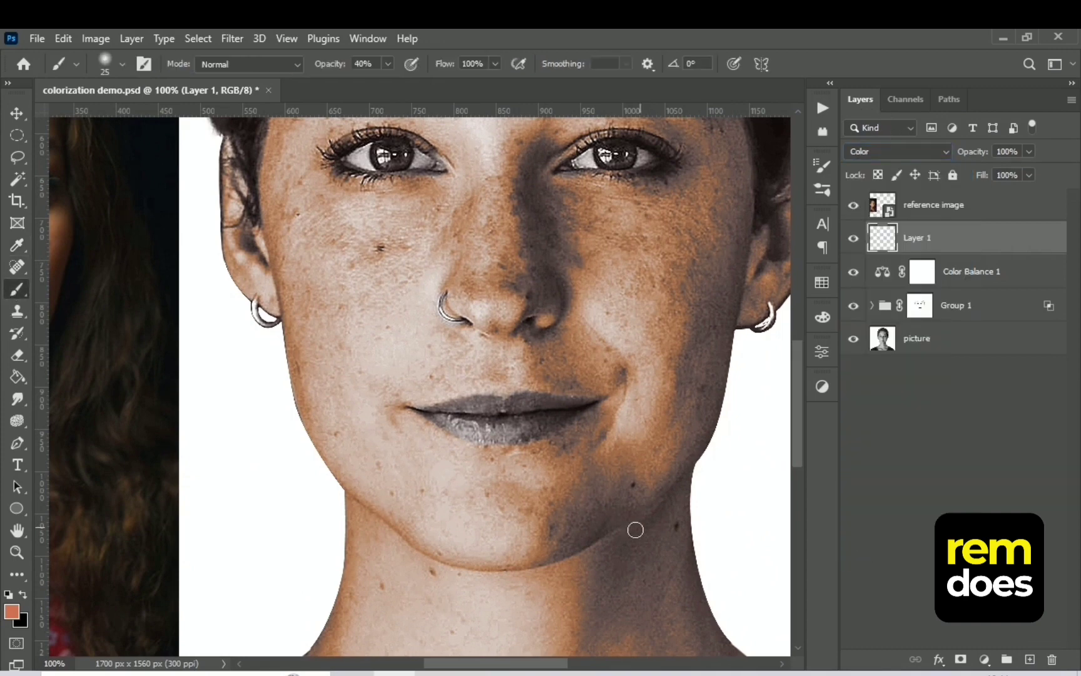
{"action": "mouse_move", "coordinate": [532, 422]}
{"action": "left_mouse_down"}
{"action": "mouse_move", "coordinate": [472, 422]}
{"action": "mouse_move", "coordinate": [548, 406]}
{"action": "mouse_move", "coordinate": [565, 419]}
{"action": "mouse_move", "coordinate": [425, 413]}
{"action": "left_mouse_up"}
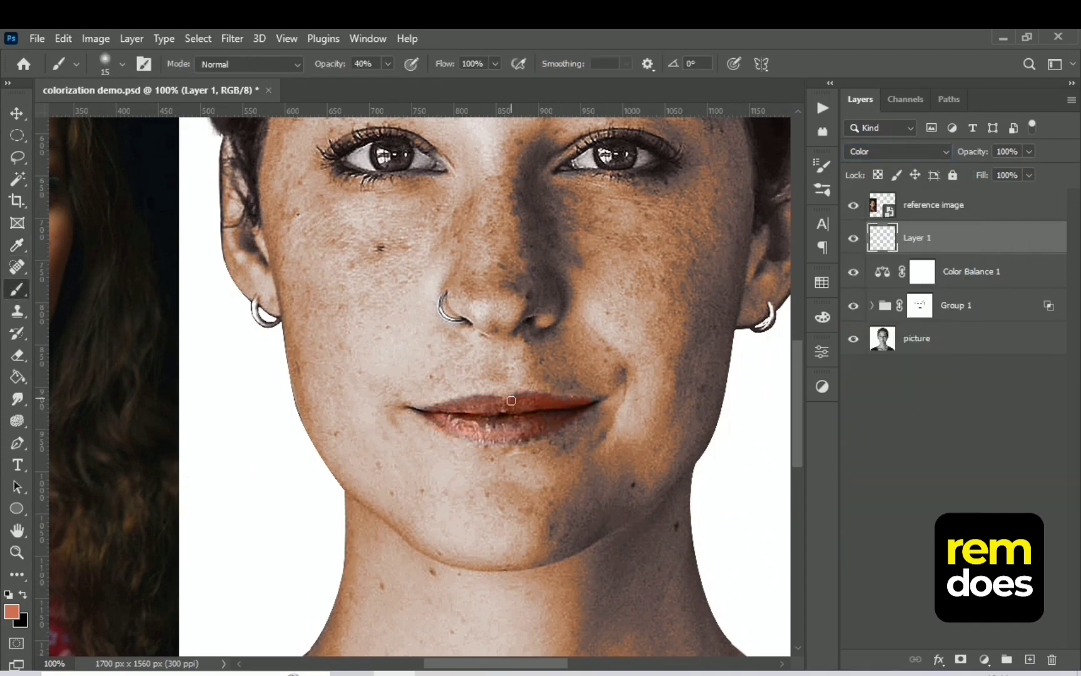
{"action": "key", "text": "0"}
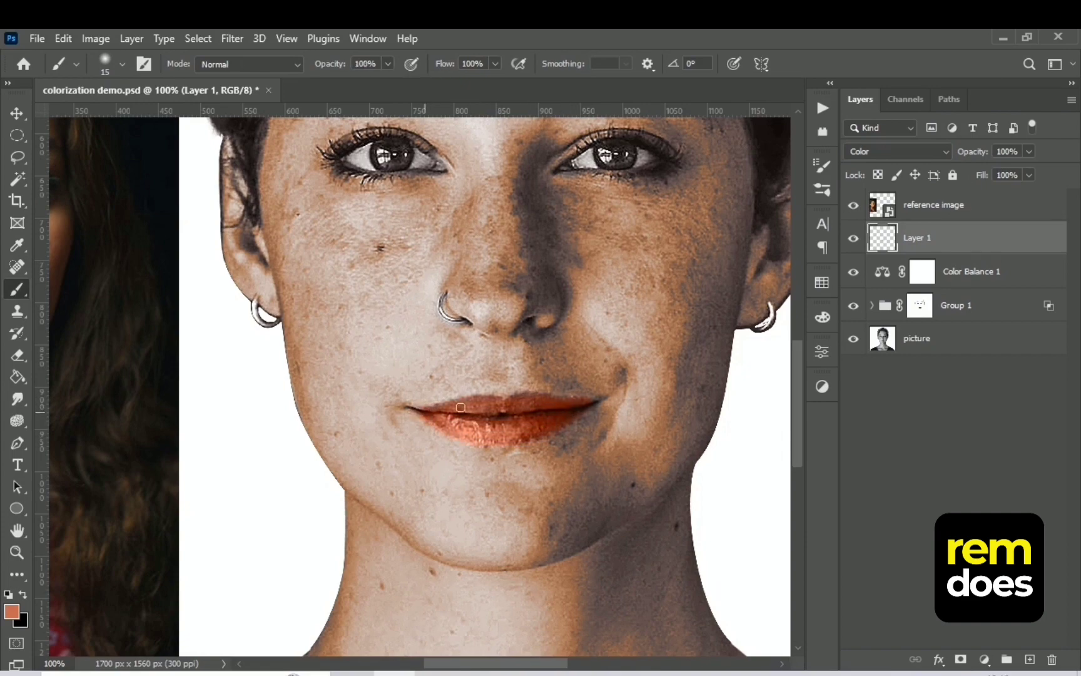
{"action": "key", "text": "ctrl+minus"}
{"action": "key", "text": "ctrl+minus"}
{"action": "key", "text": "ctrl+minus"}
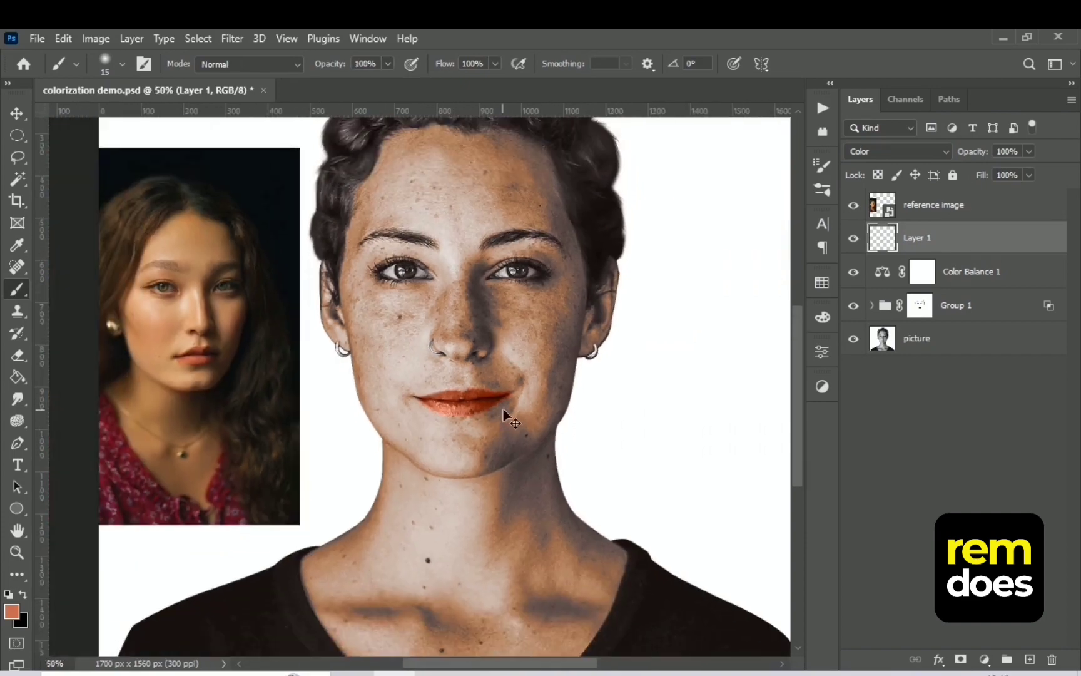
{"action": "key", "text": "ctrl+plus"}
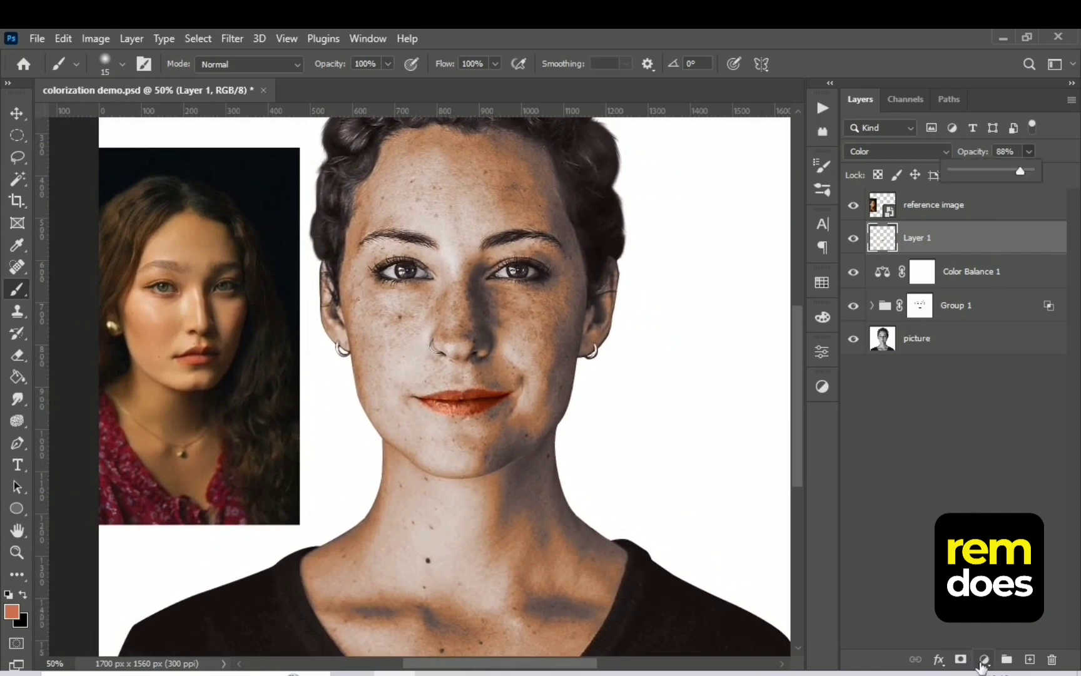
Add a Hue/Saturation adjustment clipped to the lip layer with Hue -3, Saturation +13 and Lightness +25
{"action": "left_click", "coordinate": [984, 659]}
{"action": "left_click", "coordinate": [993, 501]}
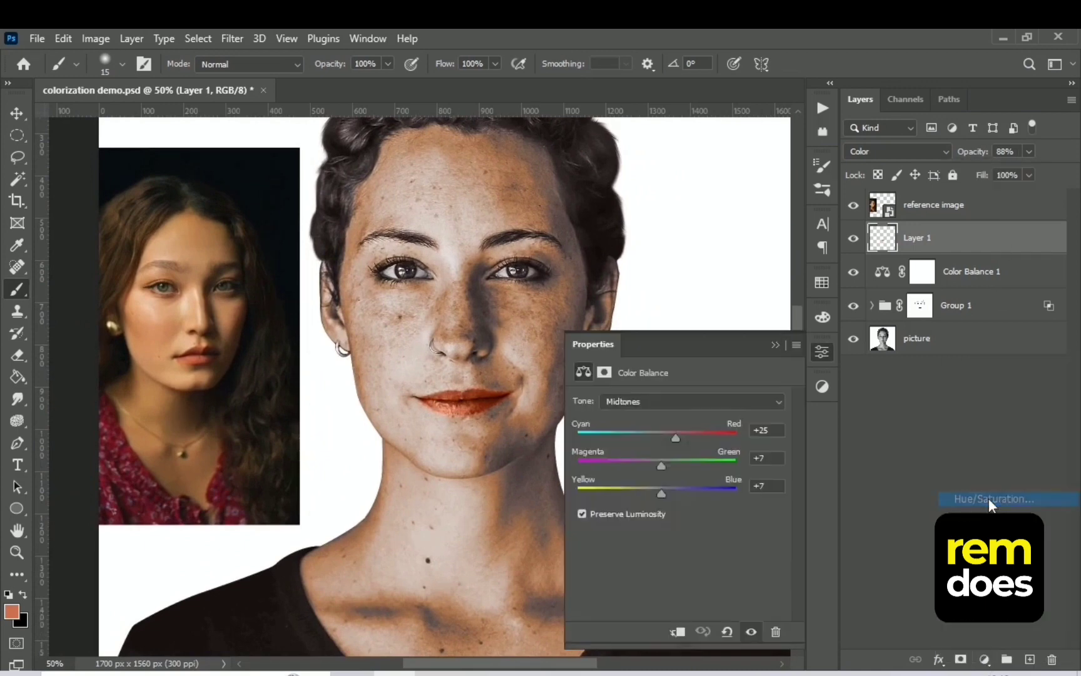
{"action": "left_click", "coordinate": [679, 632]}
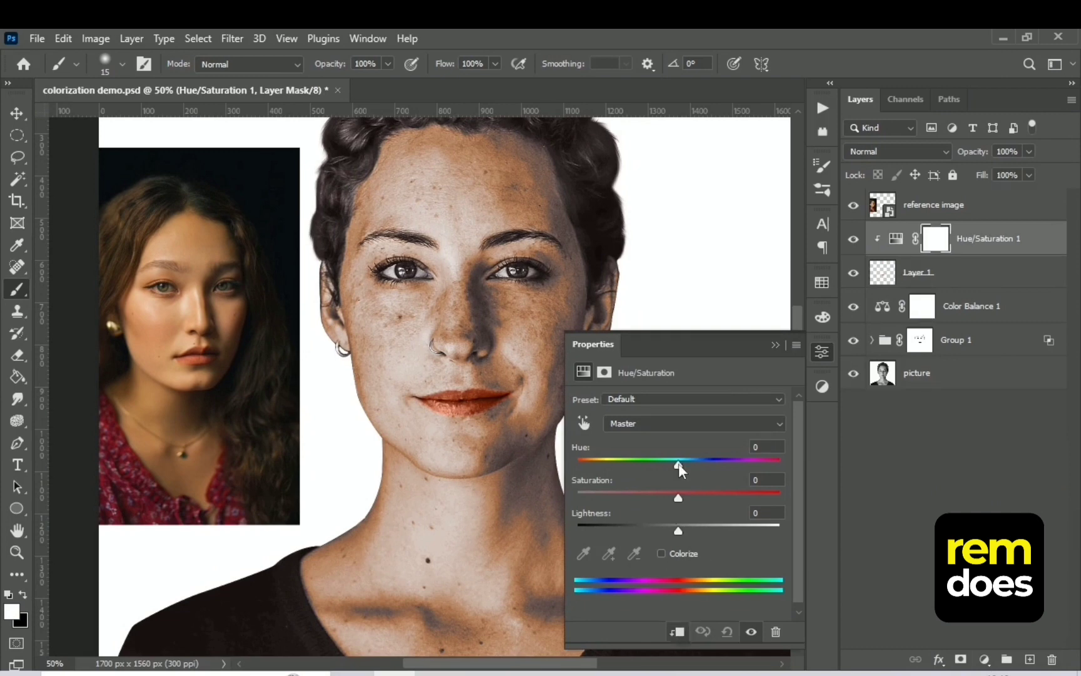
{"action": "mouse_move", "coordinate": [679, 463]}
{"action": "left_mouse_down"}
{"action": "mouse_move", "coordinate": [690, 468]}
{"action": "mouse_move", "coordinate": [681, 464]}
{"action": "left_mouse_up"}
{"action": "left_click_drag", "start_coordinate": [678, 531], "coordinate": [686, 531]}
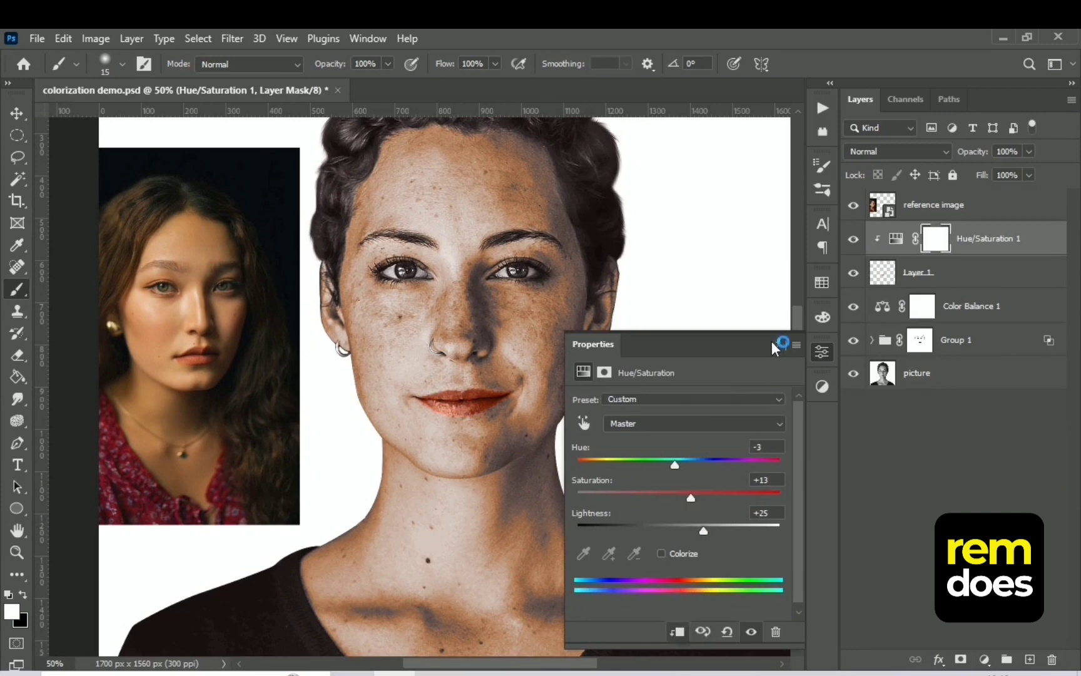
{"action": "left_click", "coordinate": [775, 345]}
Add a new layer above the lips' Hue/Saturation adjustment, name it hair, and set its blend mode to Color
{"action": "key", "text": "ctrl+minus"}
{"action": "key", "text": "ctrl+minus"}
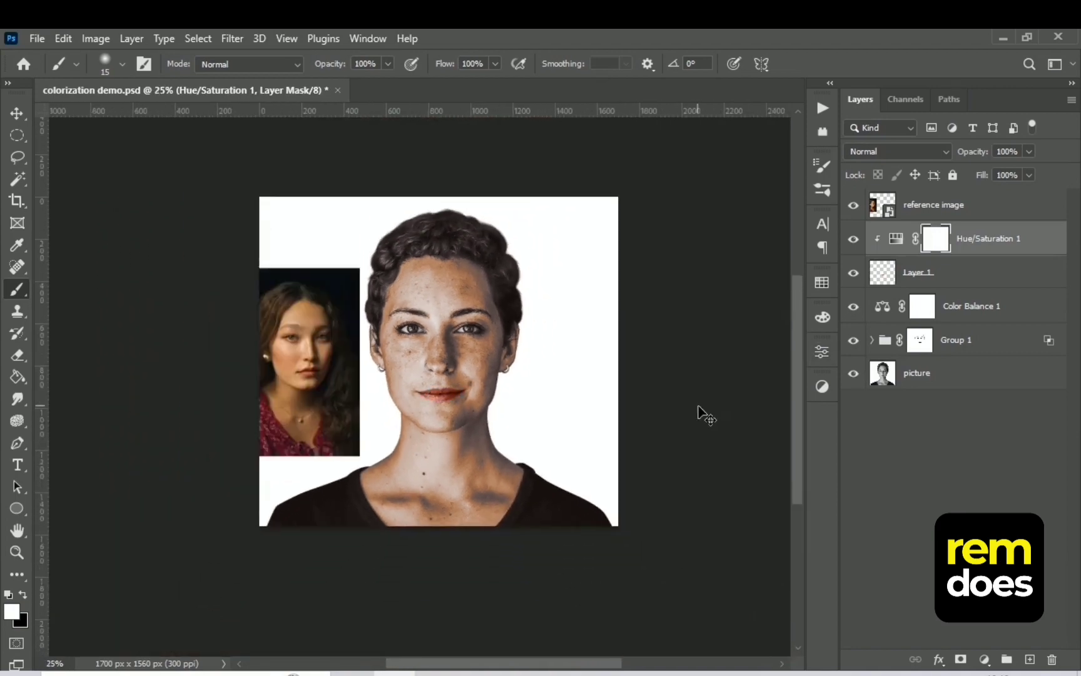
{"action": "key", "text": "ctrl+plus"}
{"action": "key", "text": "ctrl+plus"}
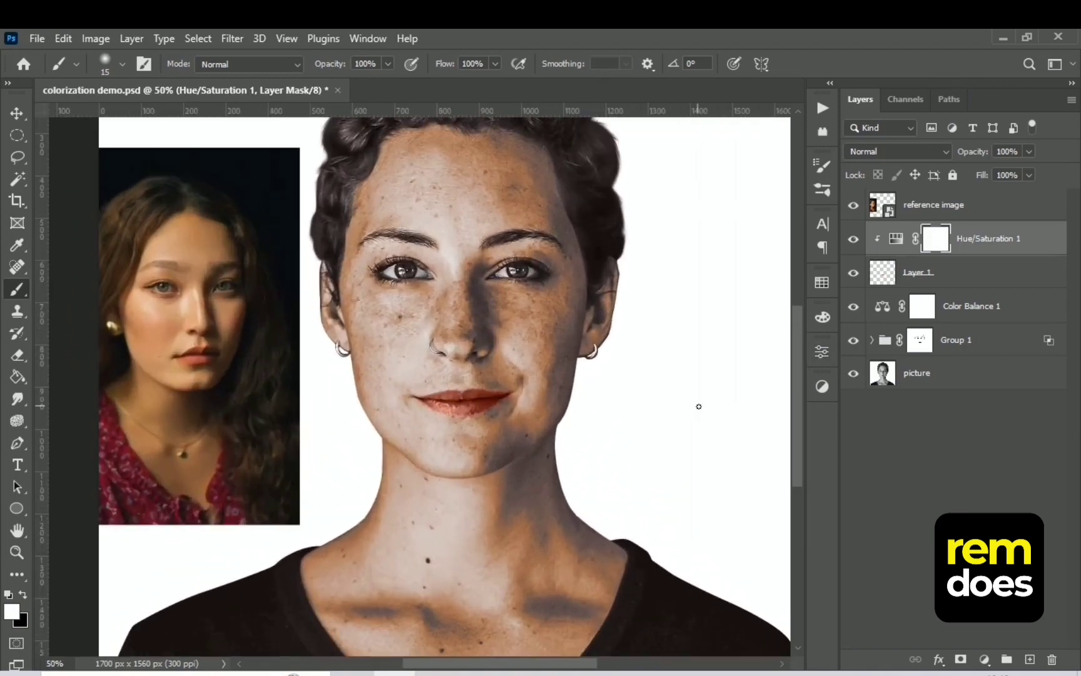
{"action": "left_click_drag", "start_coordinate": [622, 398], "coordinate": [674, 498]}
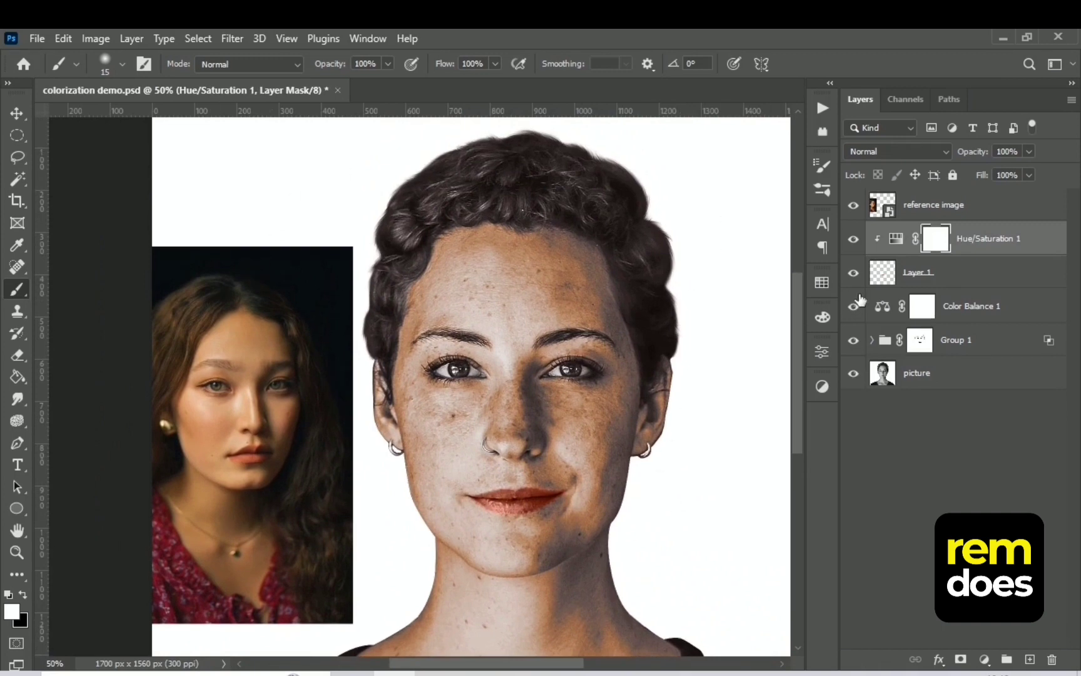
{"action": "left_click", "coordinate": [1029, 659]}
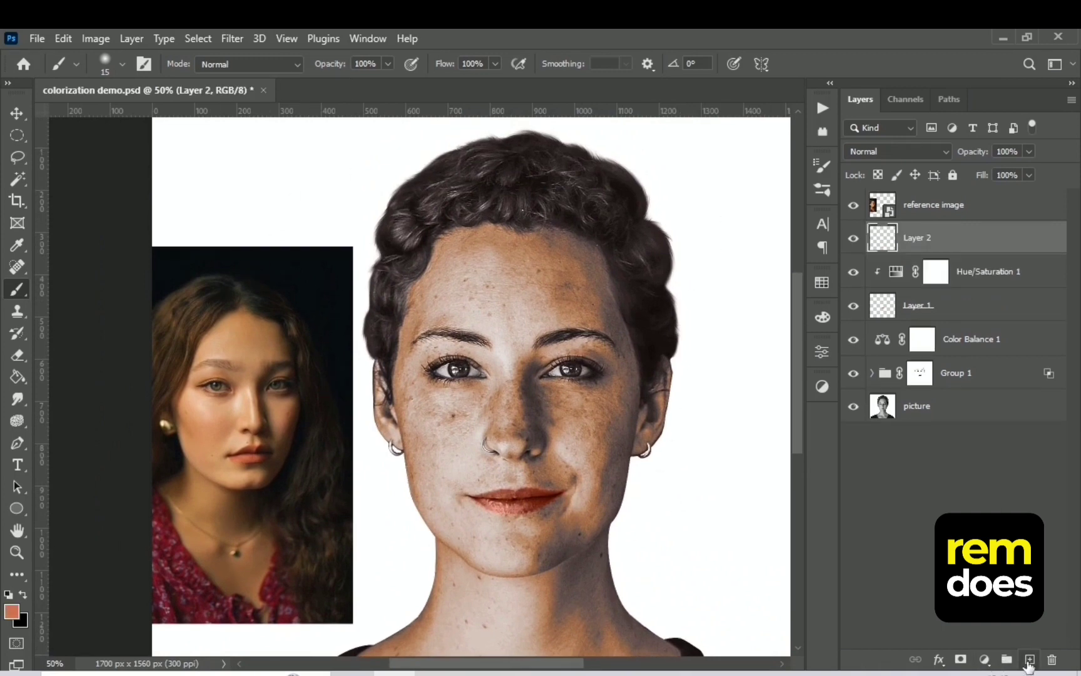
{"action": "double_click", "coordinate": [917, 239]}
{"action": "type", "text": "hair"}
{"action": "key", "text": "Return"}
{"action": "left_click", "coordinate": [910, 153]}
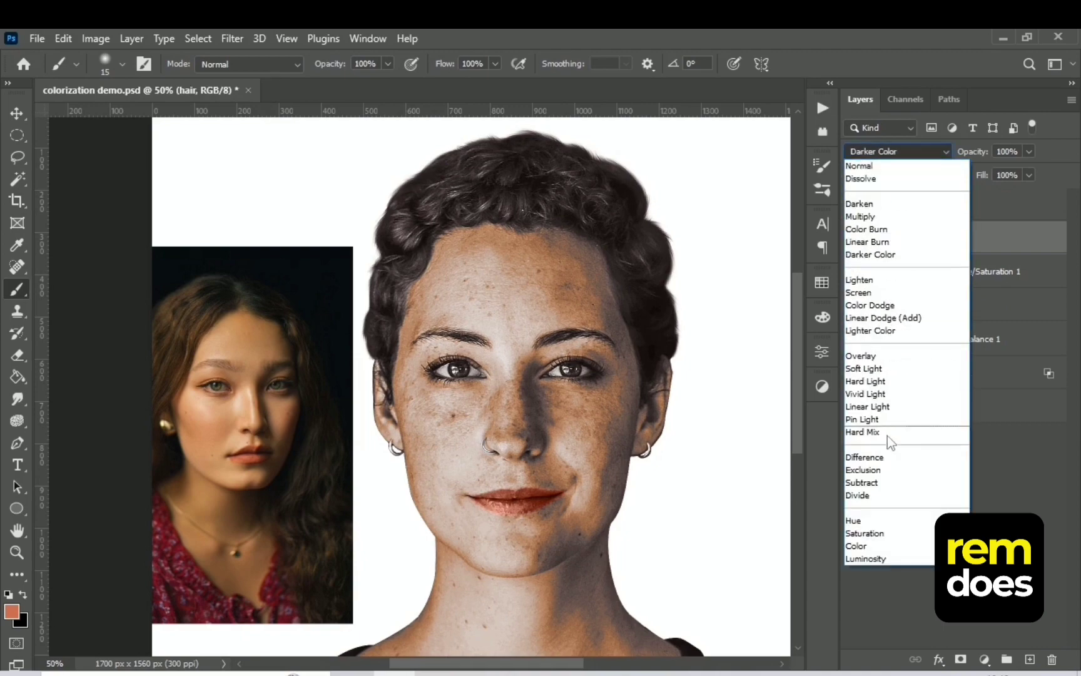
{"action": "left_click", "coordinate": [852, 546]}
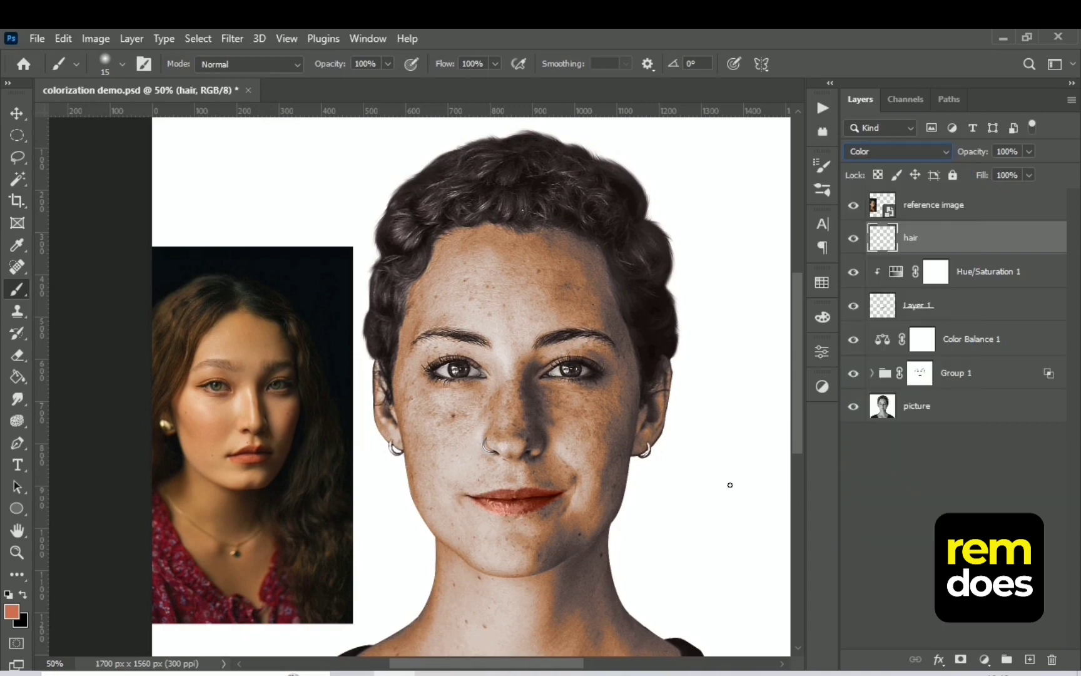
Paint dark brown over the portrait's hair on the hair layer with a 45 px brush, and switch to a 35 px Eraser
{"action": "key", "text": "ctrl+plus"}
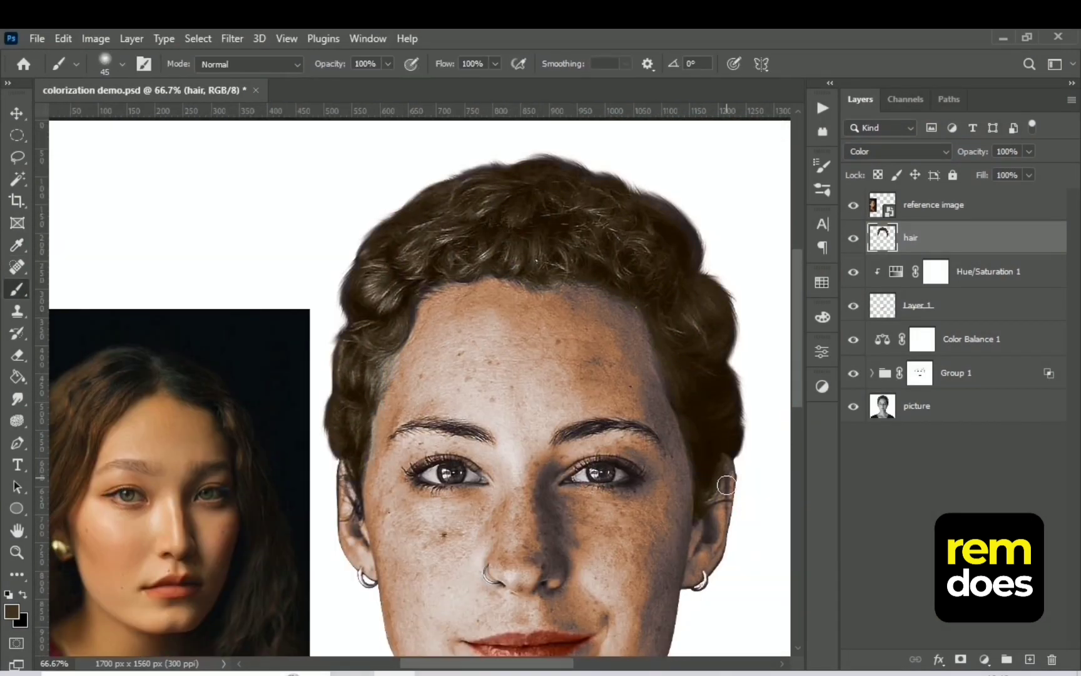
{"action": "key", "text": "e"}
{"action": "key", "text": "ctrl+minus"}
{"action": "key", "text": "ctrl+minus"}
{"action": "key", "text": "ctrl+plus"}
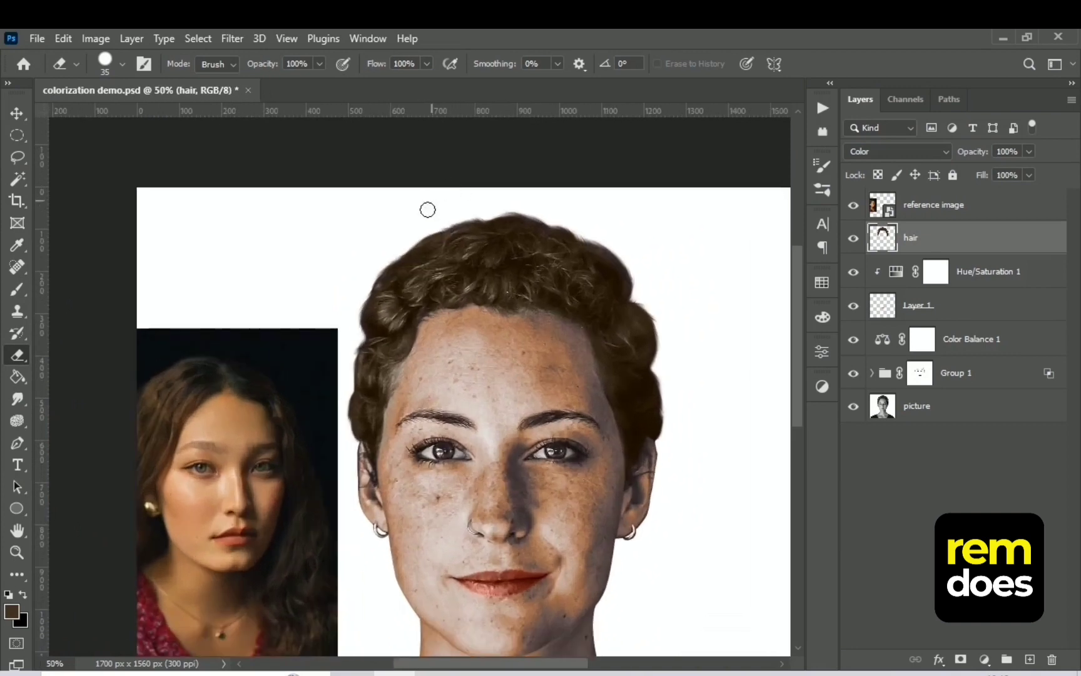
Add a Hue/Saturation adjustment clipped to the hair layer with Hue -6, Saturation +40 and Lightness -33
{"action": "left_click", "coordinate": [984, 660]}
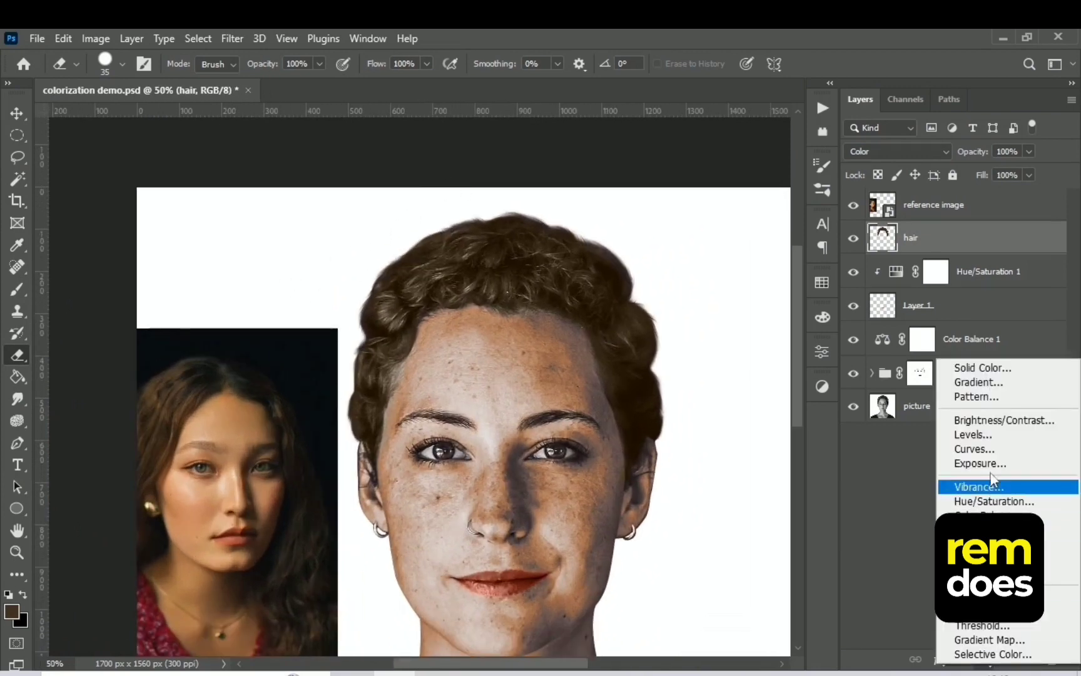
{"action": "left_click", "coordinate": [987, 501]}
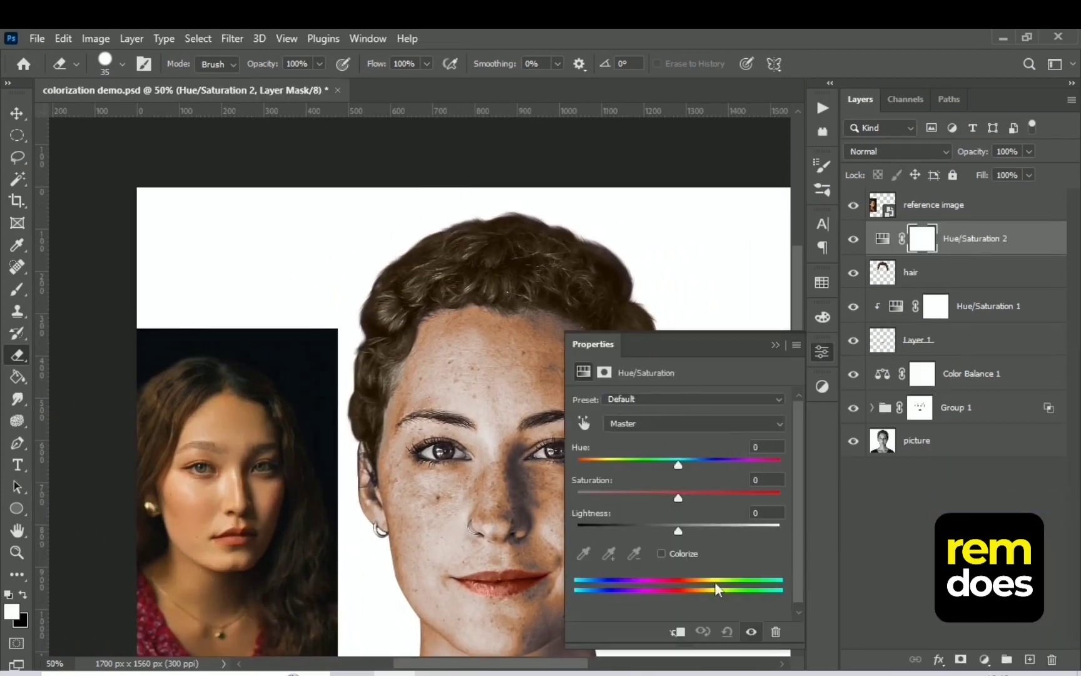
{"action": "left_click", "coordinate": [676, 633]}
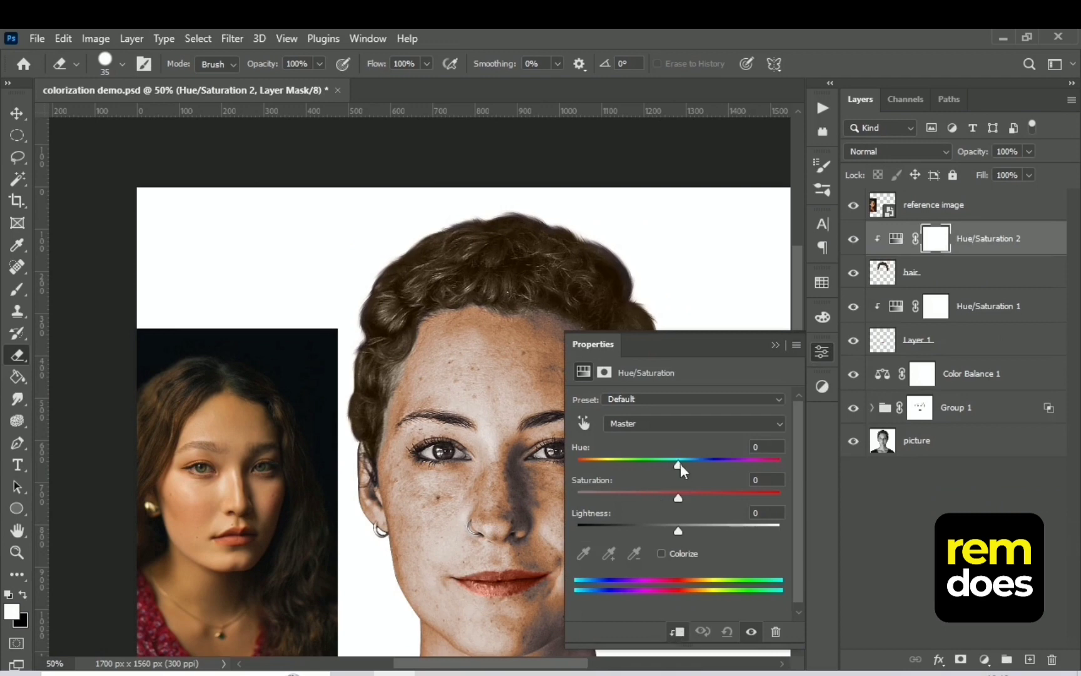
{"action": "left_click_drag", "start_coordinate": [680, 466], "coordinate": [688, 478]}
{"action": "left_click_drag", "start_coordinate": [674, 529], "coordinate": [639, 530]}
{"action": "left_click_drag", "start_coordinate": [686, 464], "coordinate": [686, 497]}
{"action": "left_click_drag", "start_coordinate": [642, 527], "coordinate": [632, 526]}
{"action": "left_click_drag", "start_coordinate": [686, 498], "coordinate": [719, 498]}
{"action": "left_click_drag", "start_coordinate": [629, 530], "coordinate": [634, 527]}
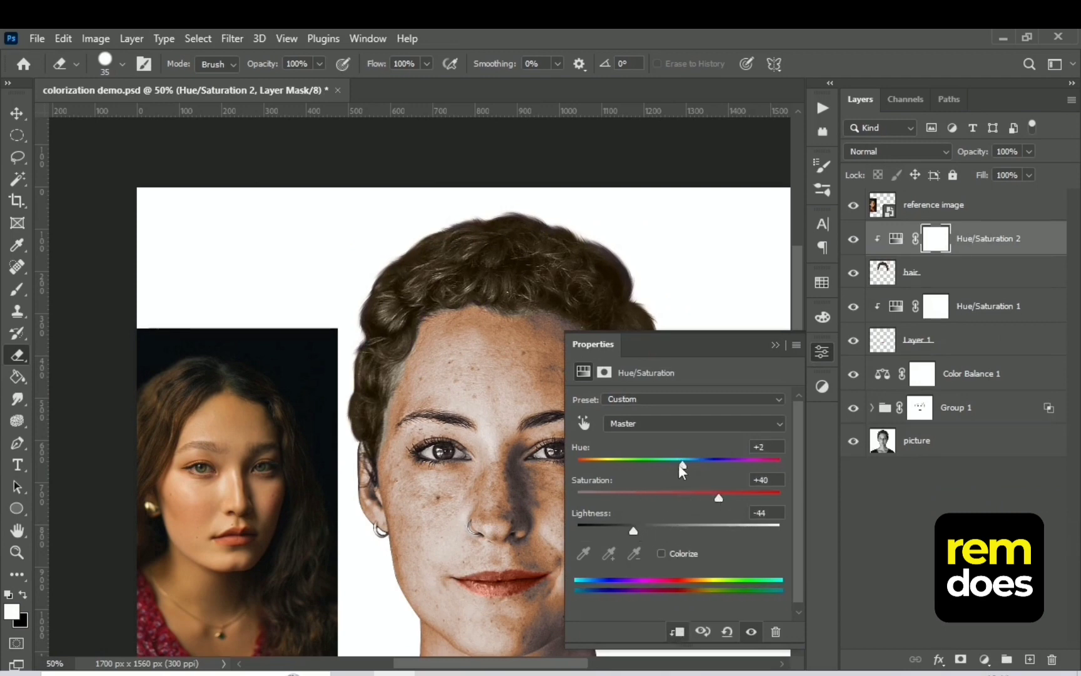
{"action": "left_click_drag", "start_coordinate": [681, 464], "coordinate": [672, 464]}
{"action": "left_click_drag", "start_coordinate": [633, 530], "coordinate": [644, 529]}
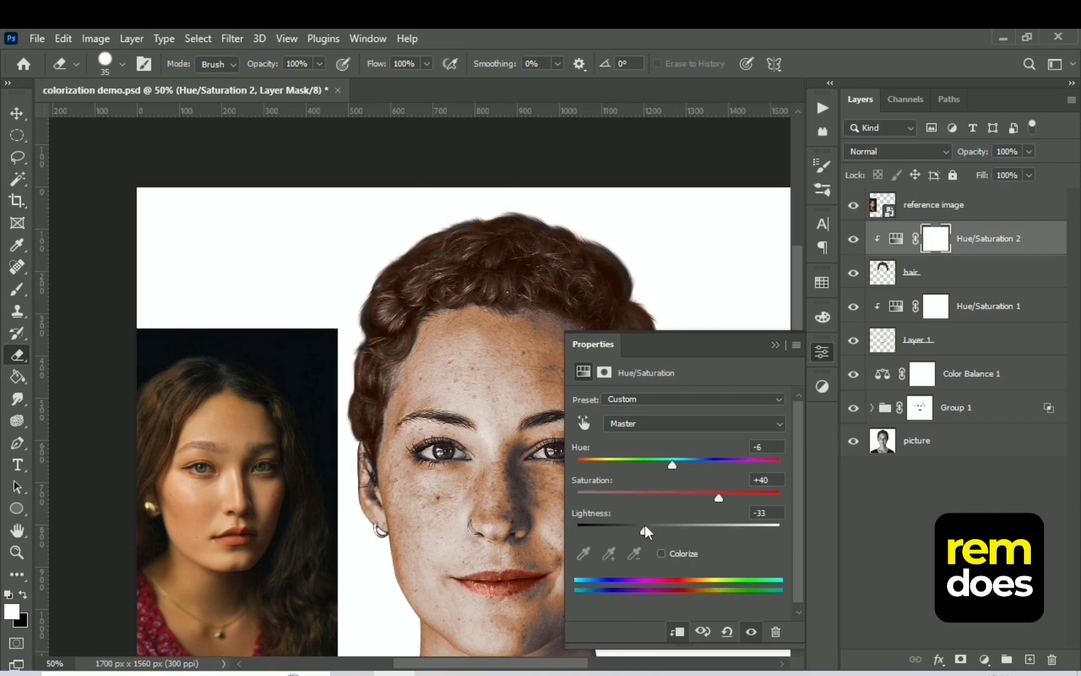
{"action": "left_click", "coordinate": [775, 346]}
Lower the hair layer's opacity to 57%
{"action": "left_click", "coordinate": [989, 272]}
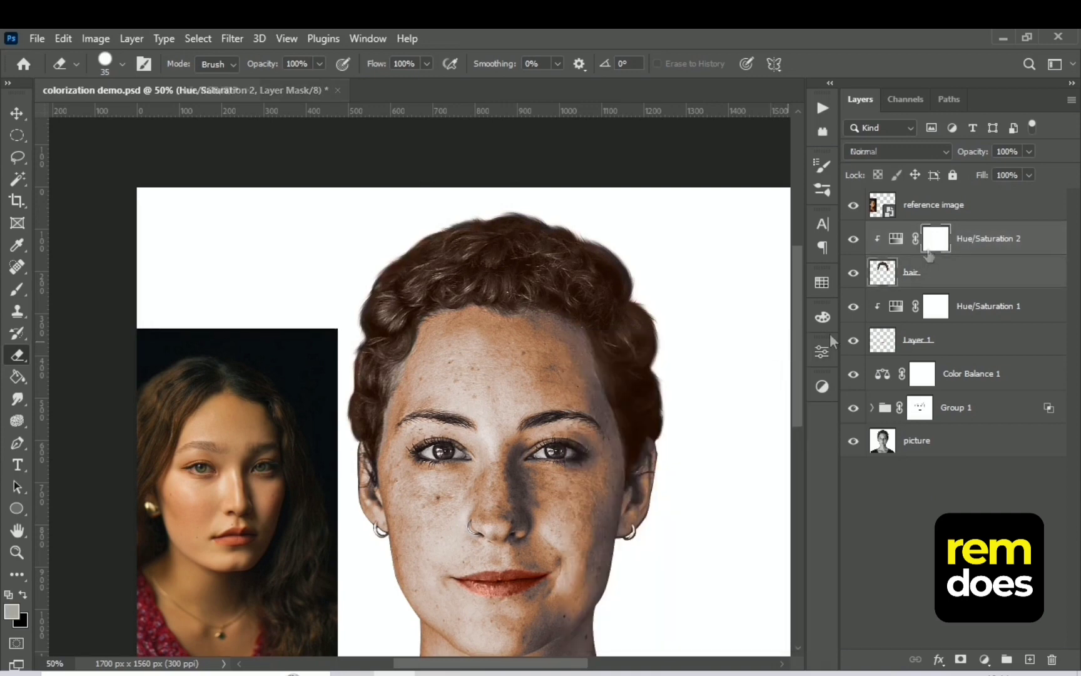
{"action": "left_click", "coordinate": [1028, 152]}
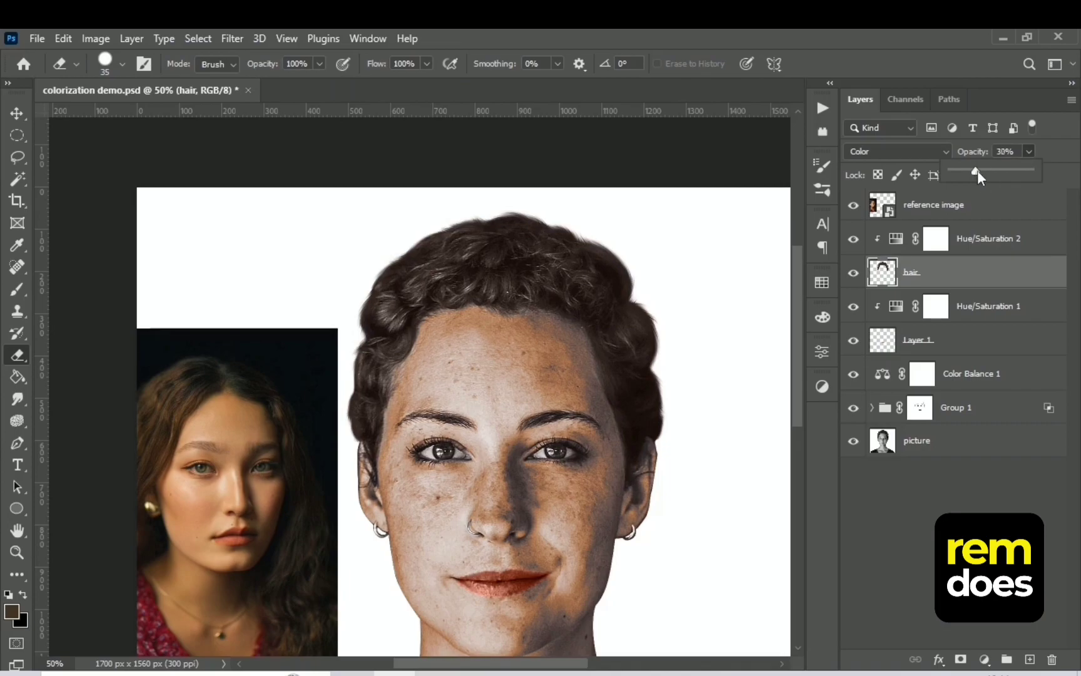
{"action": "left_click_drag", "start_coordinate": [977, 169], "coordinate": [997, 169]}
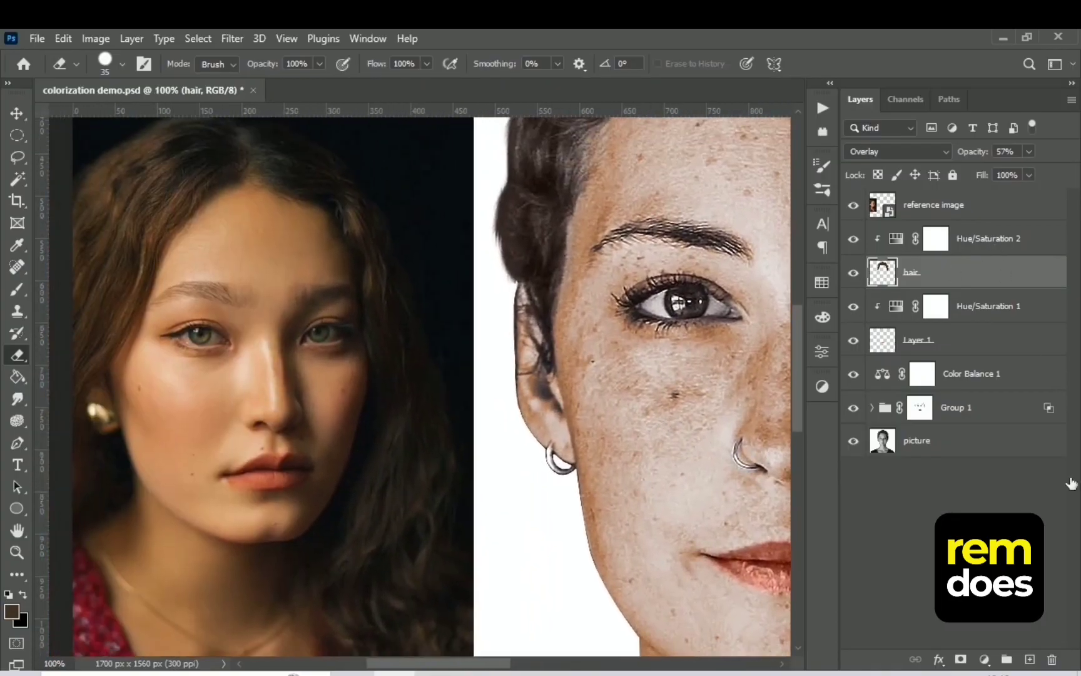
Add a new layer above Hue/Saturation 2 and sample the green from the reference woman's iris
{"action": "left_click", "coordinate": [1001, 239]}
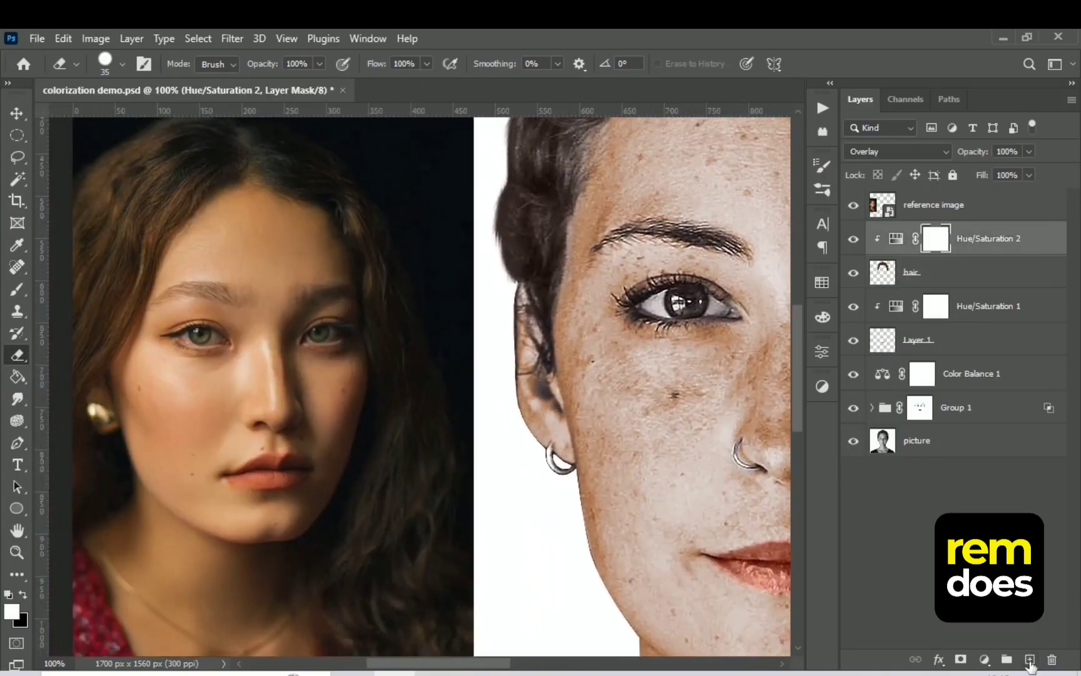
{"action": "left_click", "coordinate": [1029, 659]}
{"action": "key", "text": "o"}
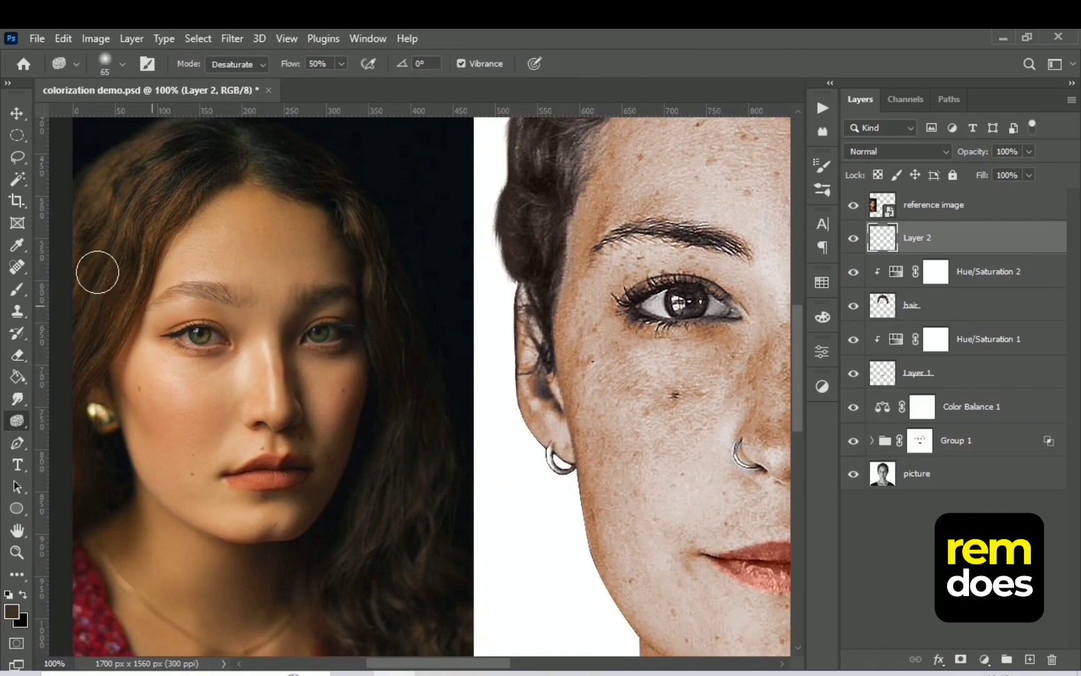
{"action": "left_click", "coordinate": [18, 245]}
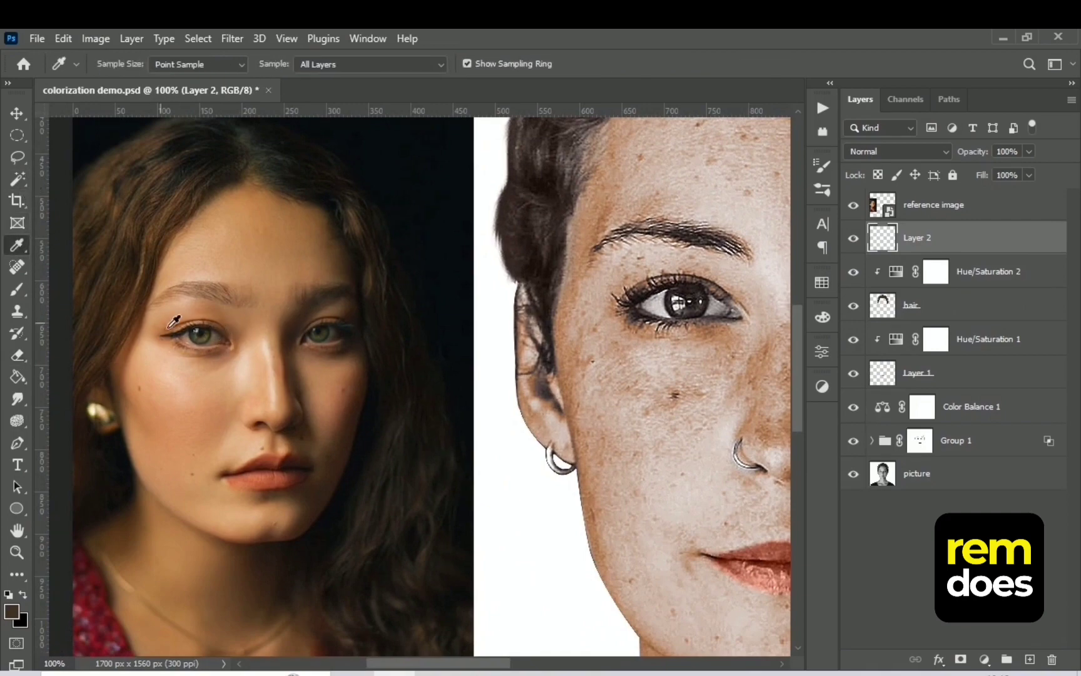
{"action": "left_click", "coordinate": [201, 339]}
{"action": "left_click_drag", "start_coordinate": [523, 293], "coordinate": [347, 248]}
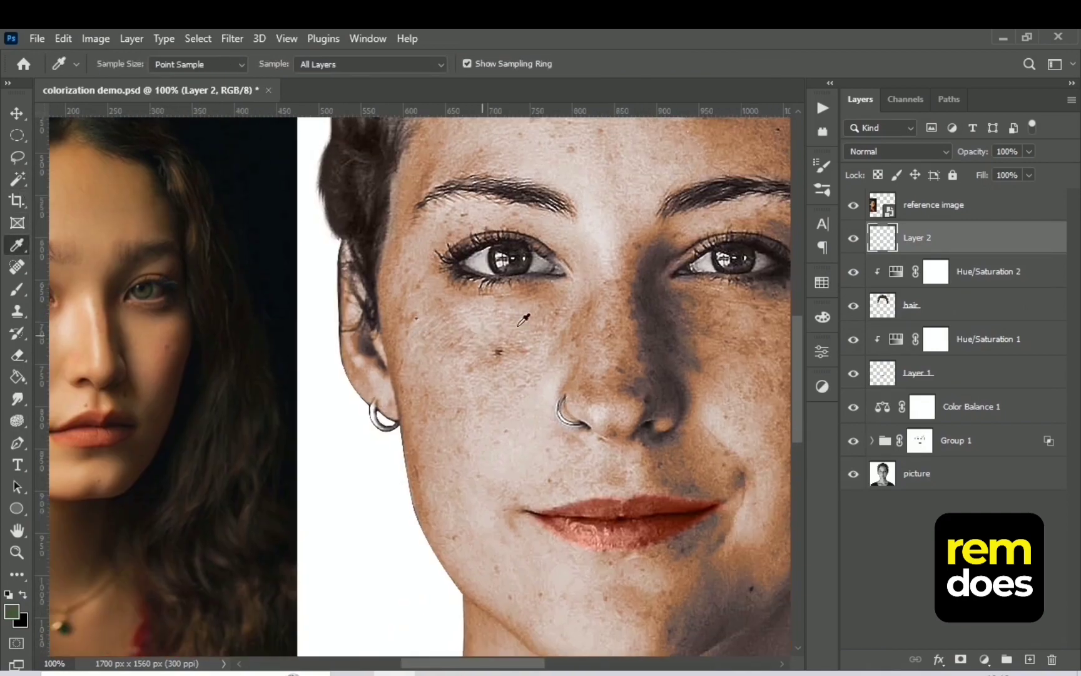
Set Layer 2 to Color blend mode, paint both irises green with a 45 px brush, and lower the layer's opacity to 74%
{"action": "left_click", "coordinate": [898, 151]}
{"action": "left_click", "coordinate": [876, 549]}
{"action": "left_click", "coordinate": [17, 113]}
{"action": "key", "text": "b"}
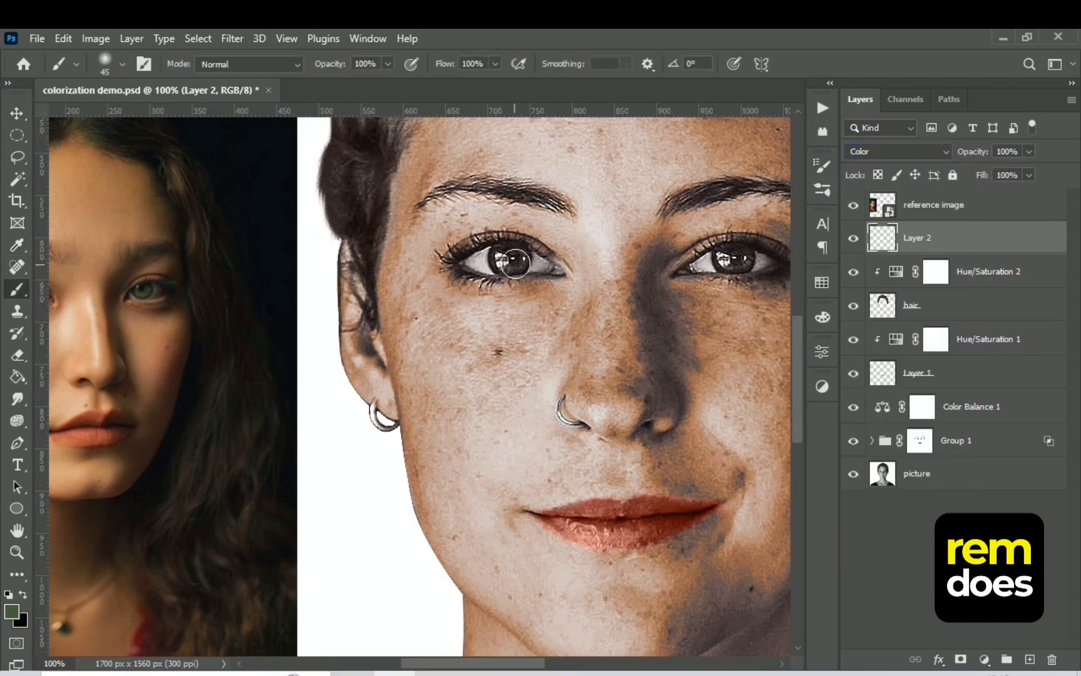
{"action": "left_click_drag", "start_coordinate": [510, 259], "coordinate": [512, 258]}
{"action": "mouse_move", "coordinate": [728, 258]}
{"action": "left_mouse_down"}
{"action": "mouse_move", "coordinate": [741, 260]}
{"action": "mouse_move", "coordinate": [727, 257]}
{"action": "left_mouse_up"}
{"action": "left_click", "coordinate": [905, 153]}
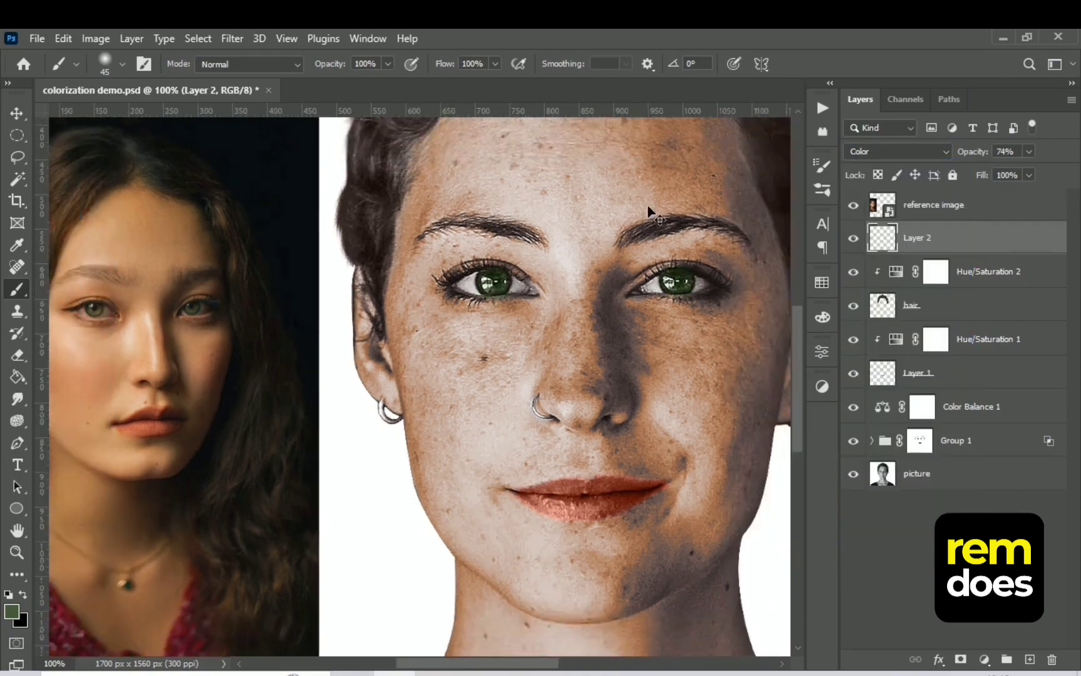
{"action": "key", "text": "ctrl+minus"}
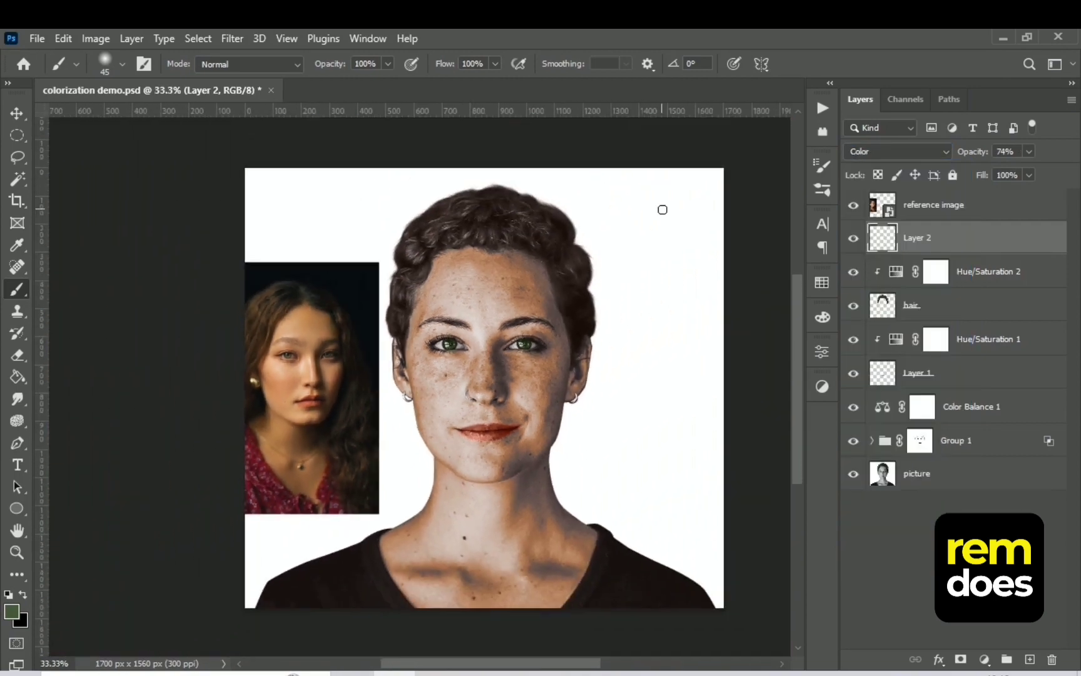
Hide the reference image and stamp all visible layers into a new layer above Layer 2
{"action": "left_click", "coordinate": [972, 216]}
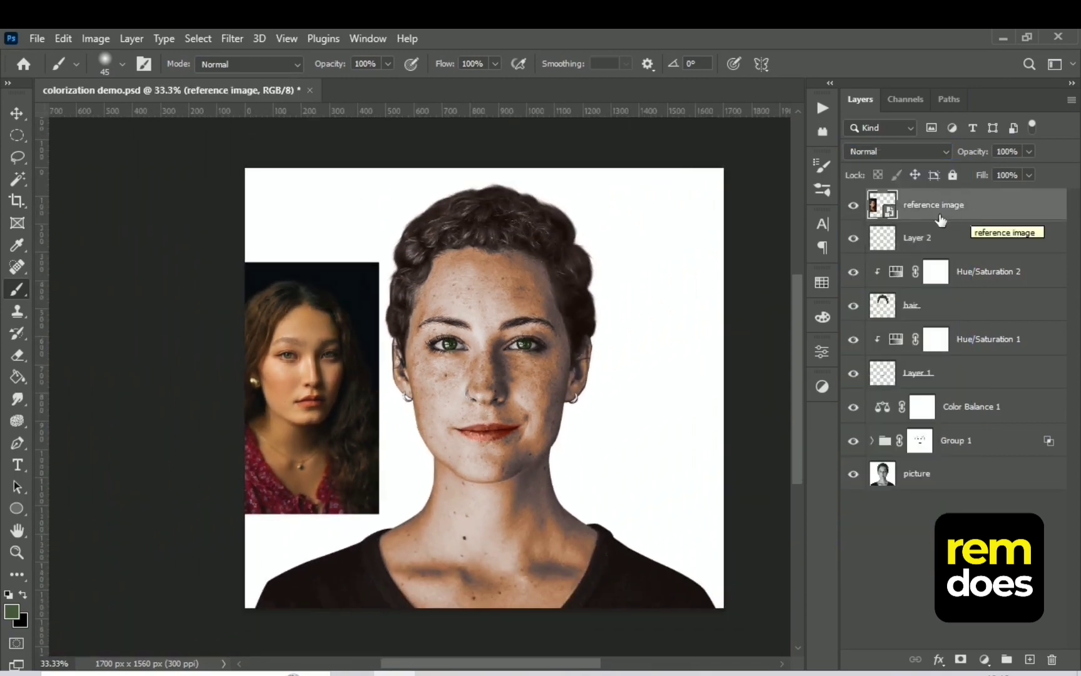
{"action": "left_click", "coordinate": [853, 206]}
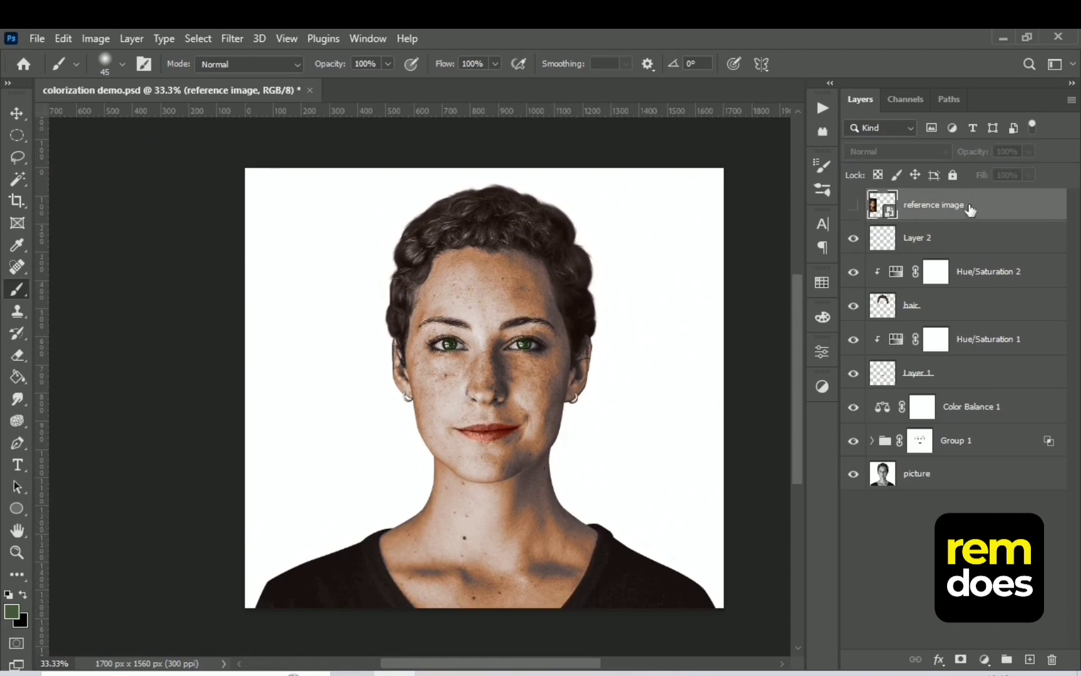
{"action": "left_click", "coordinate": [988, 243]}
{"action": "key", "text": "ctrl+shift+alt+e"}
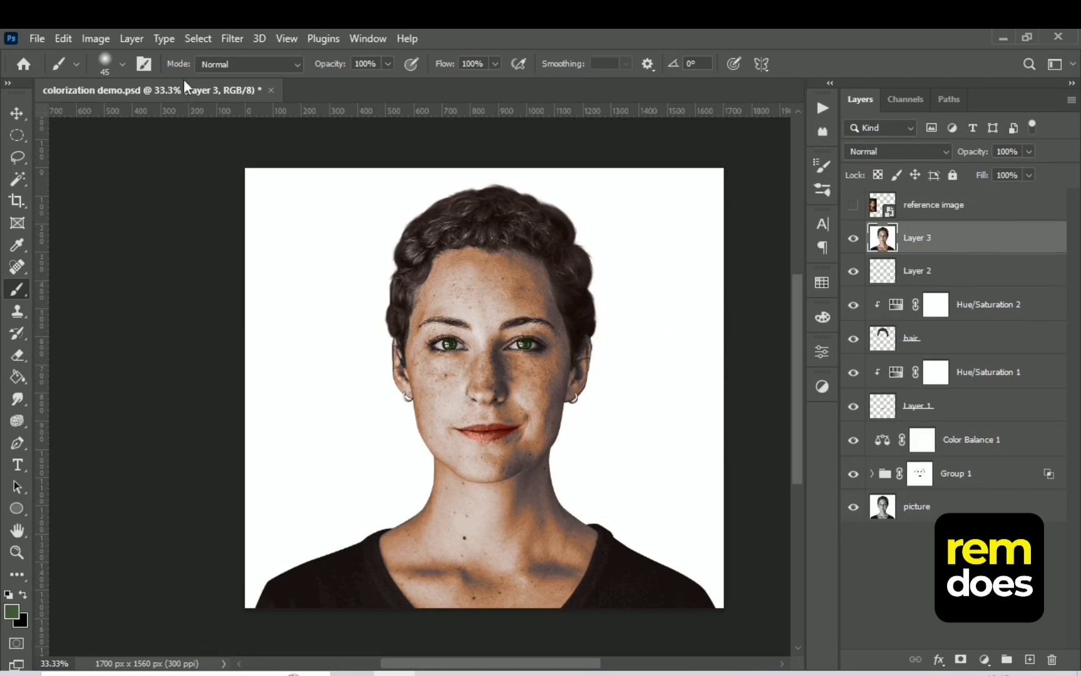
Apply the Camera Raw Filter to Layer 3 with Temperature +19, Exposure +0.25, Contrast +14, Highlights -7, Shadows +27, Whites +9 and Texture -20
{"action": "left_click", "coordinate": [232, 39]}
{"action": "left_click", "coordinate": [273, 166]}
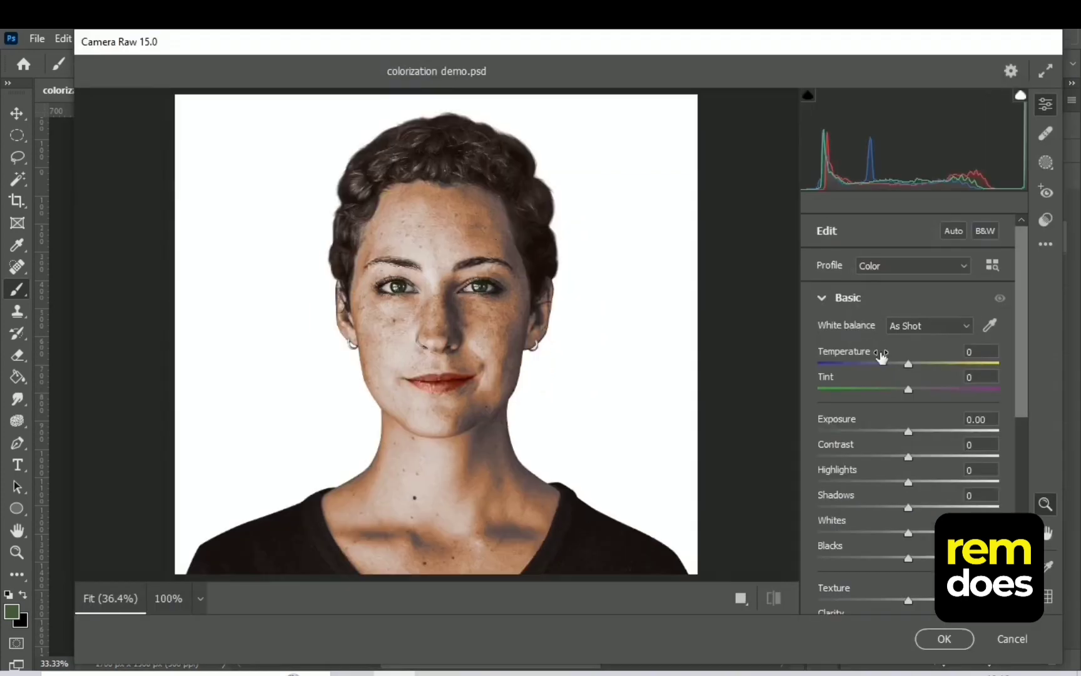
{"action": "left_click_drag", "start_coordinate": [909, 365], "coordinate": [918, 367]}
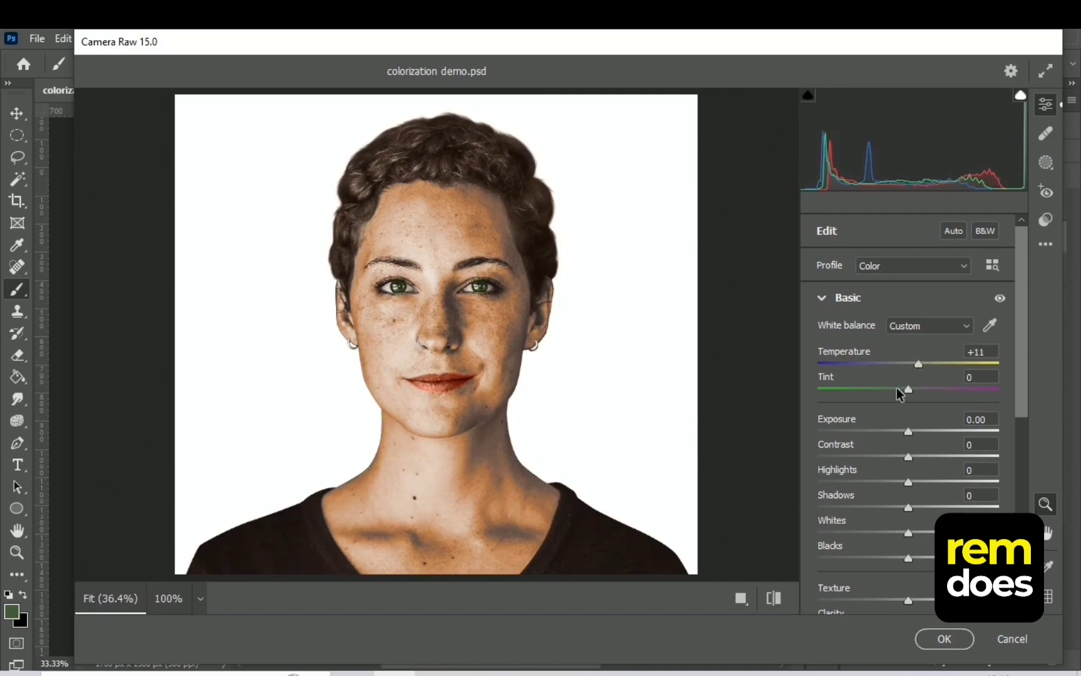
{"action": "left_click_drag", "start_coordinate": [910, 432], "coordinate": [915, 534]}
{"action": "left_click_drag", "start_coordinate": [911, 483], "coordinate": [904, 483]}
{"action": "left_click_drag", "start_coordinate": [1022, 409], "coordinate": [1021, 469]}
{"action": "left_click_drag", "start_coordinate": [908, 501], "coordinate": [891, 476]}
{"action": "left_click_drag", "start_coordinate": [1020, 455], "coordinate": [1024, 476]}
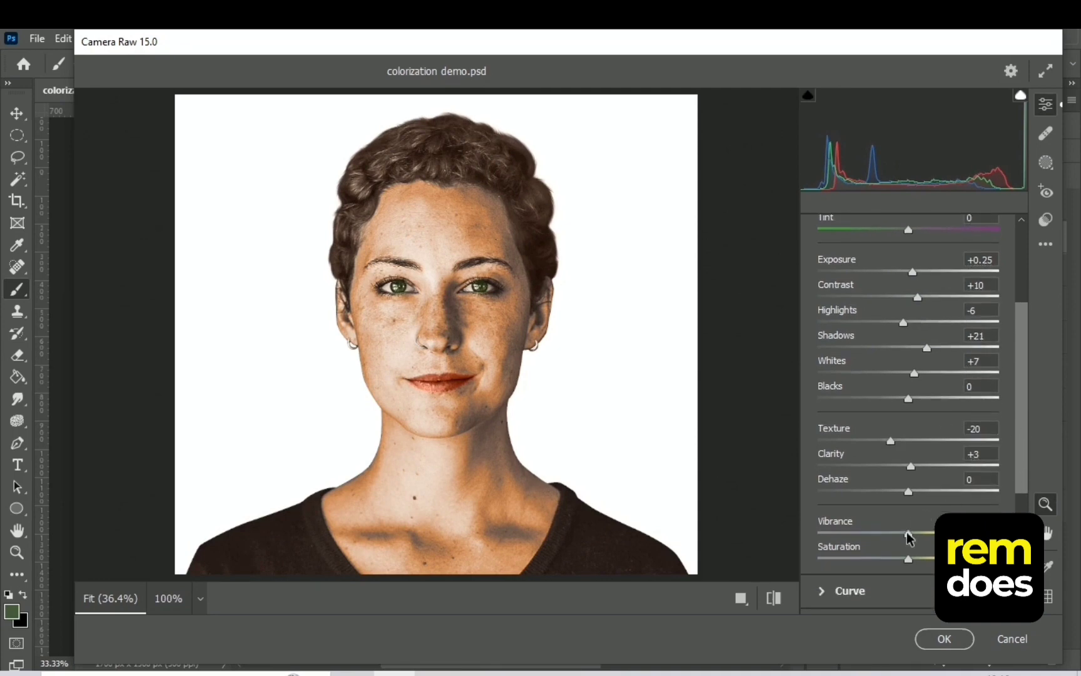
{"action": "left_click_drag", "start_coordinate": [909, 535], "coordinate": [897, 536]}
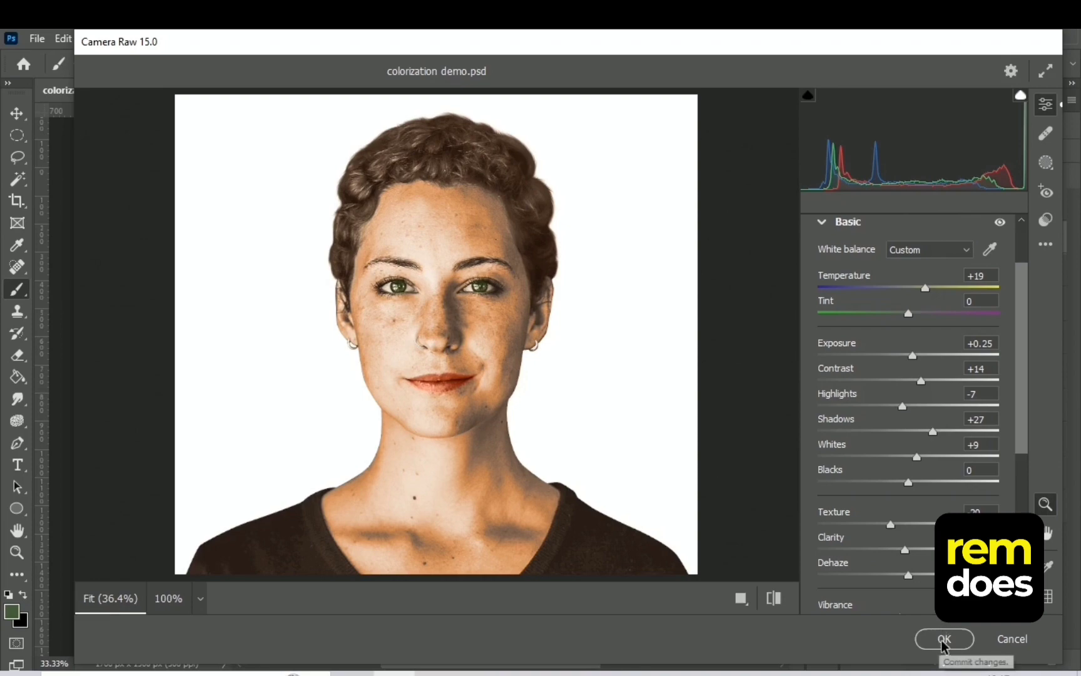
{"action": "left_click", "coordinate": [944, 637]}
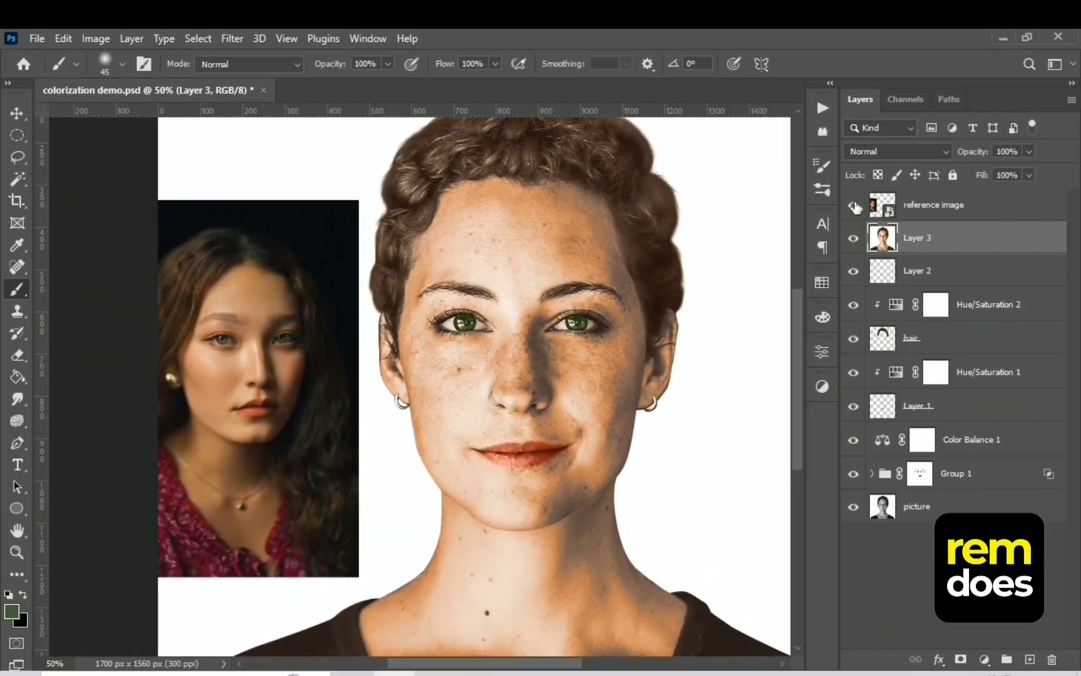
Hide the reference image, group the layers from Layer 2 down to Group 1, and hide that new group
{"action": "left_click", "coordinate": [854, 205]}
{"action": "key", "text": "ctrl+minus"}
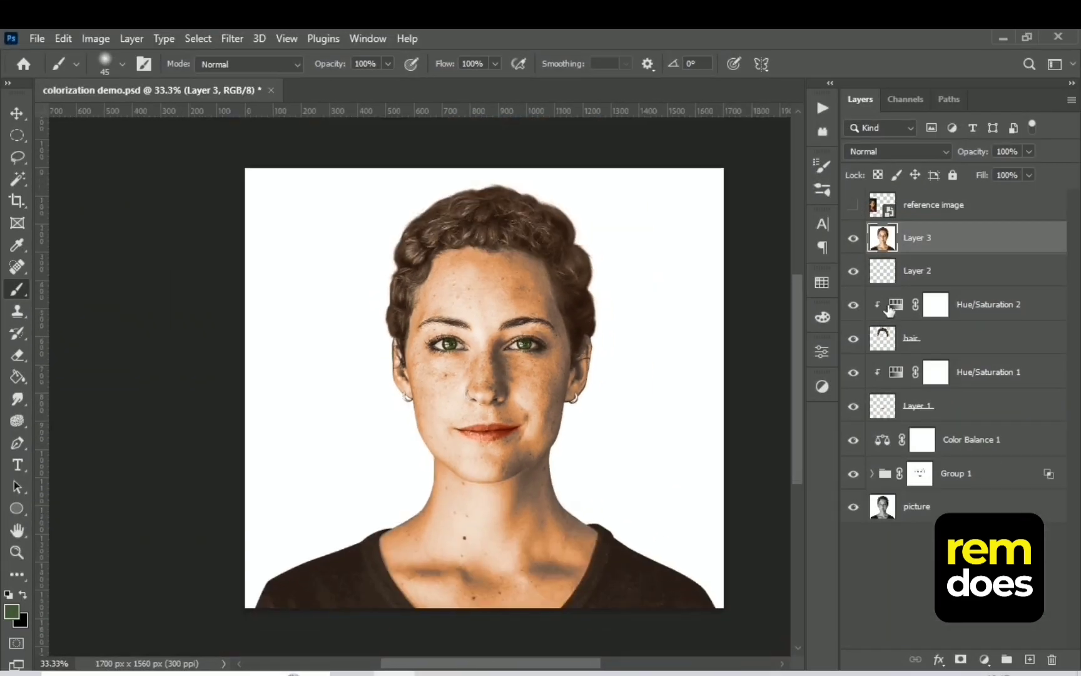
{"action": "left_click", "coordinate": [934, 273]}
{"action": "left_click", "coordinate": [975, 473], "text": "shift"}
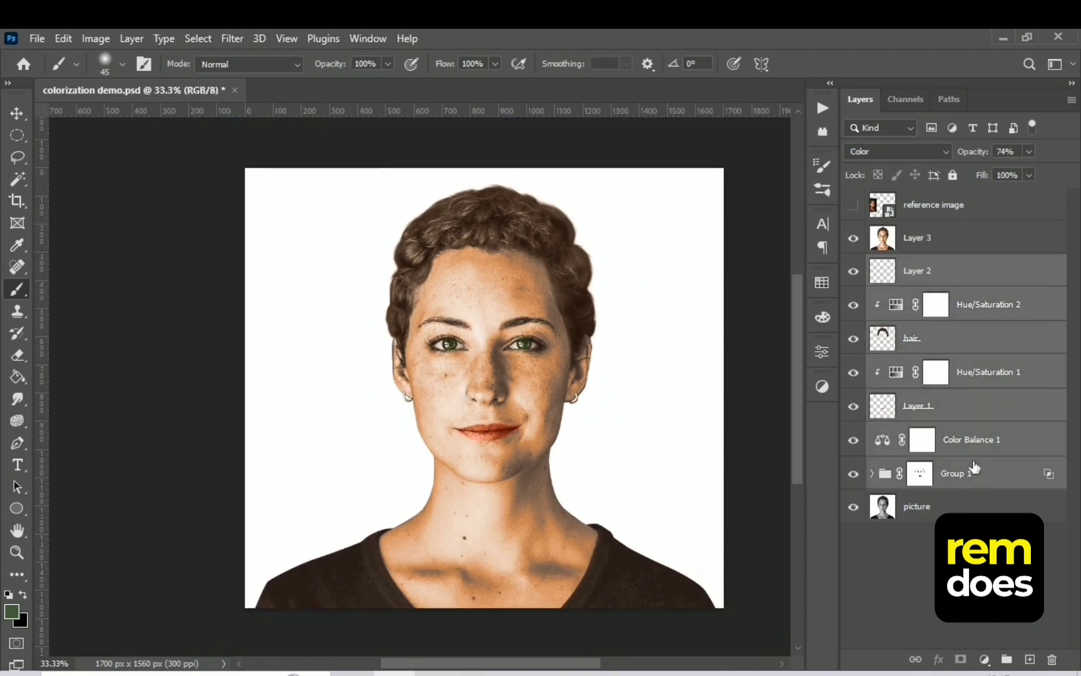
{"action": "key", "text": "ctrl+g"}
{"action": "left_click", "coordinate": [853, 265]}
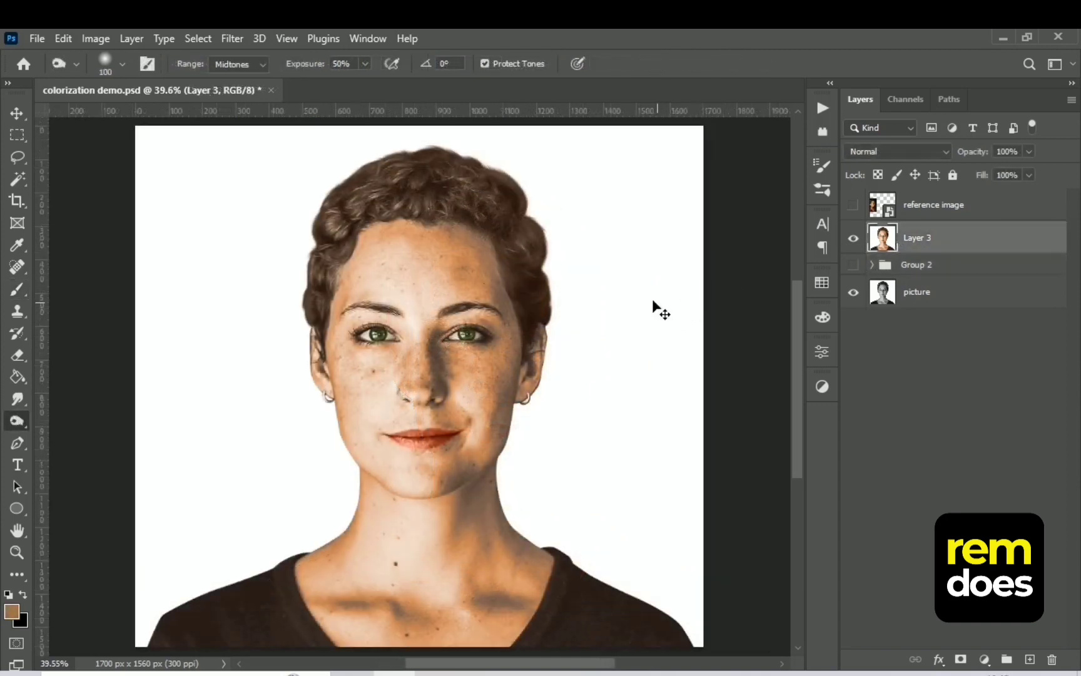
Show the reference image again and add a new empty layer above Layer 3
{"action": "key", "text": "ctrl+plus"}
{"action": "key", "text": "ctrl+plus"}
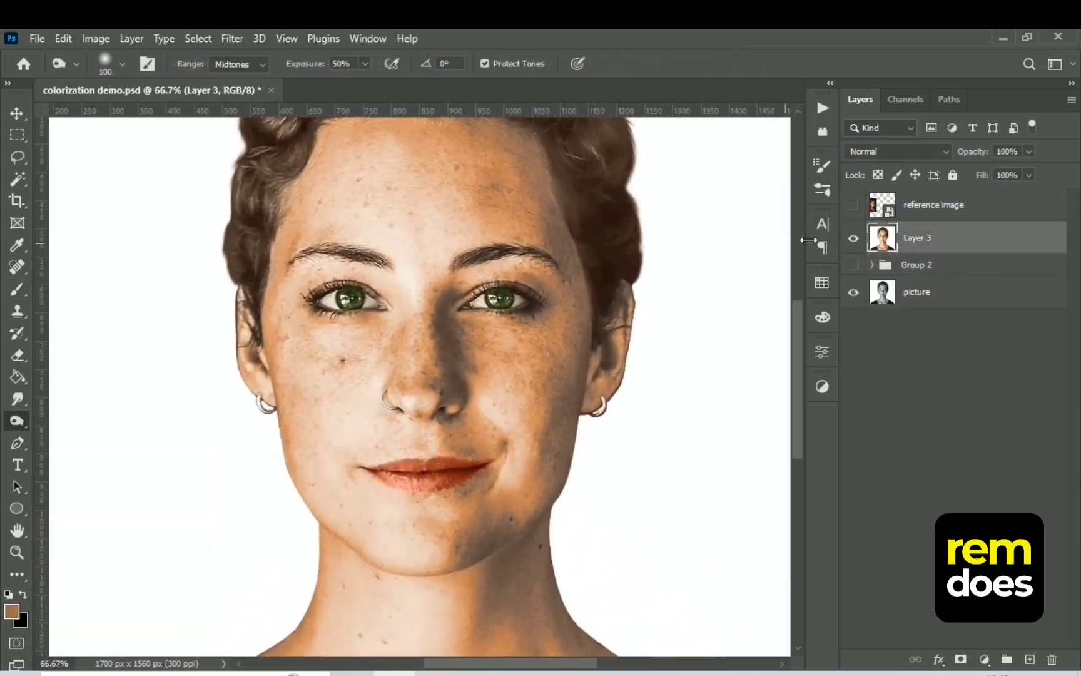
{"action": "left_click", "coordinate": [858, 208]}
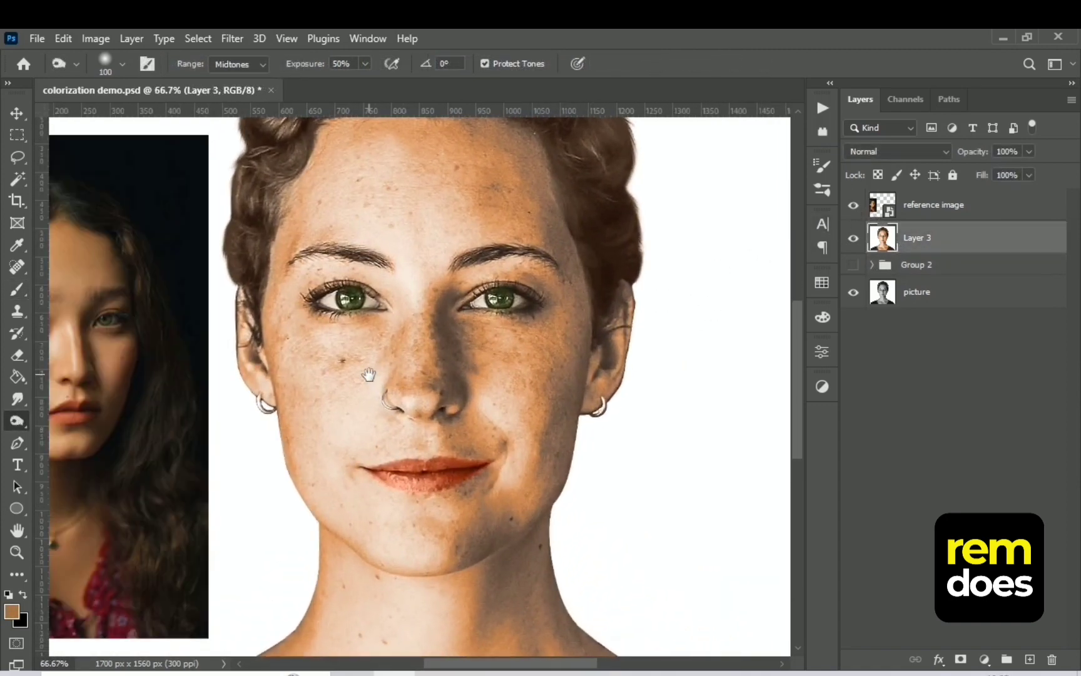
{"action": "left_click_drag", "start_coordinate": [369, 374], "coordinate": [594, 388]}
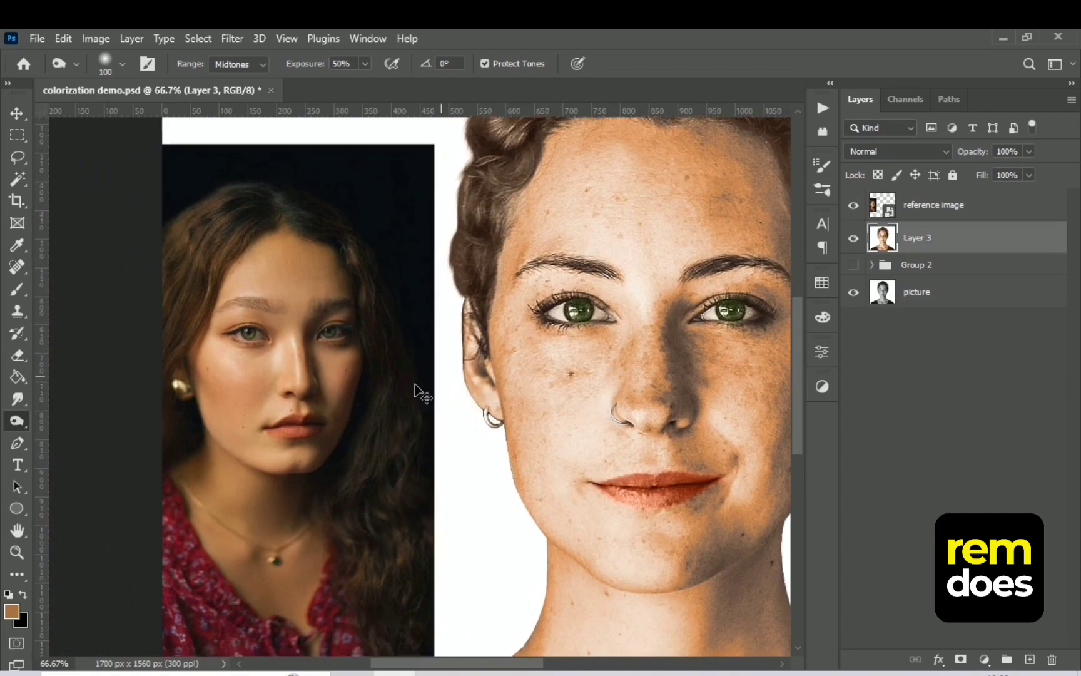
{"action": "key", "text": "ctrl+plus"}
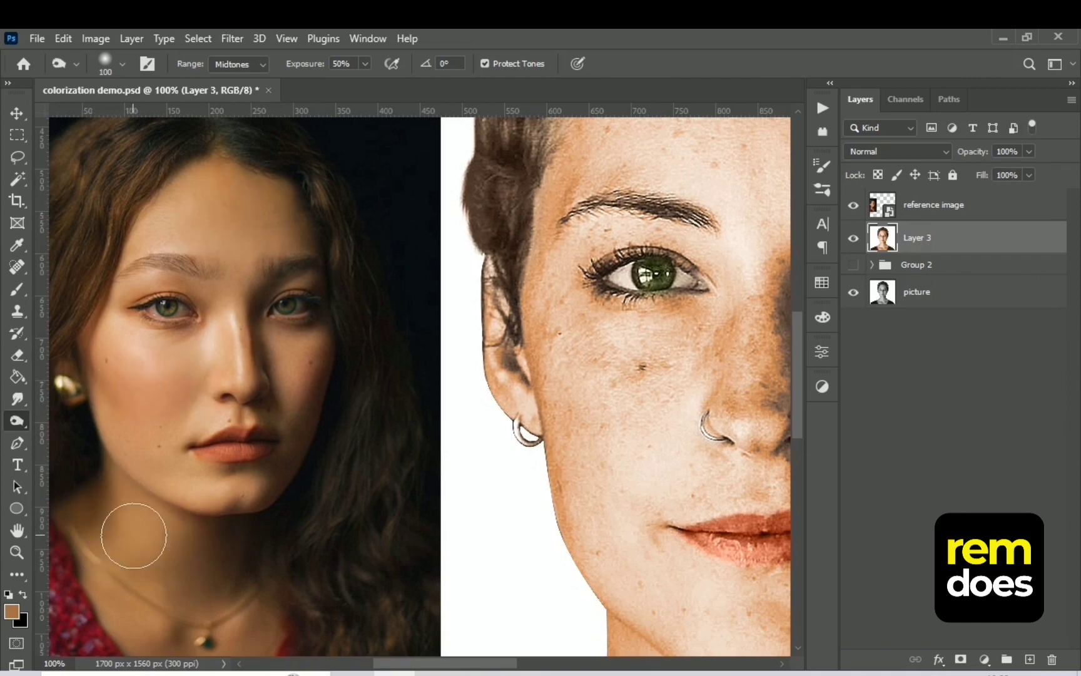
{"action": "key", "text": "bracketleft"}
{"action": "key", "text": "bracketleft"}
{"action": "key", "text": "bracketleft"}
{"action": "key", "text": "bracketleft"}
{"action": "key", "text": "bracketleft"}
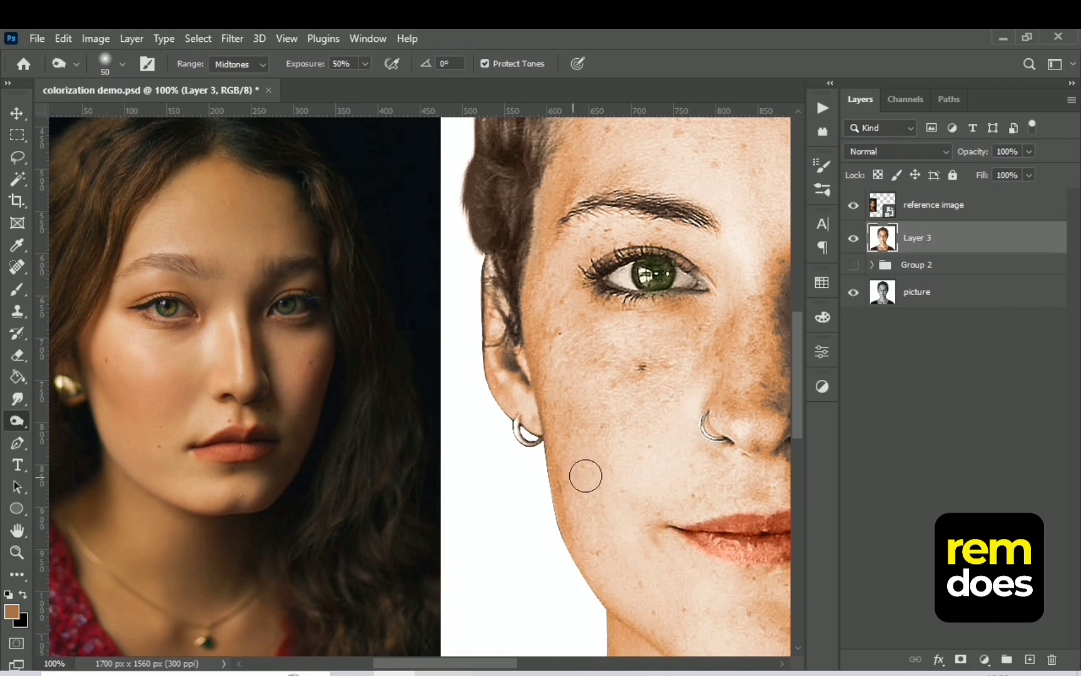
{"action": "left_click_drag", "start_coordinate": [721, 459], "coordinate": [529, 466]}
{"action": "left_click", "coordinate": [1028, 661]}
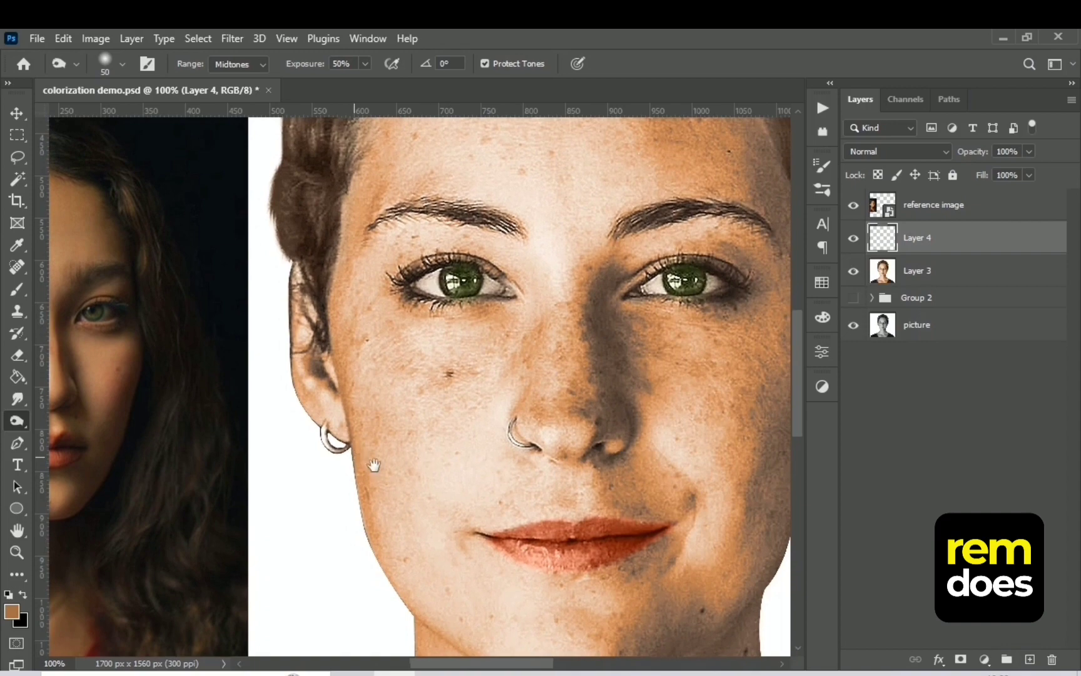
Sample the skin tone from the reference woman's forehead as the foreground colour
{"action": "left_click_drag", "start_coordinate": [363, 460], "coordinate": [600, 516]}
{"action": "key", "text": "i"}
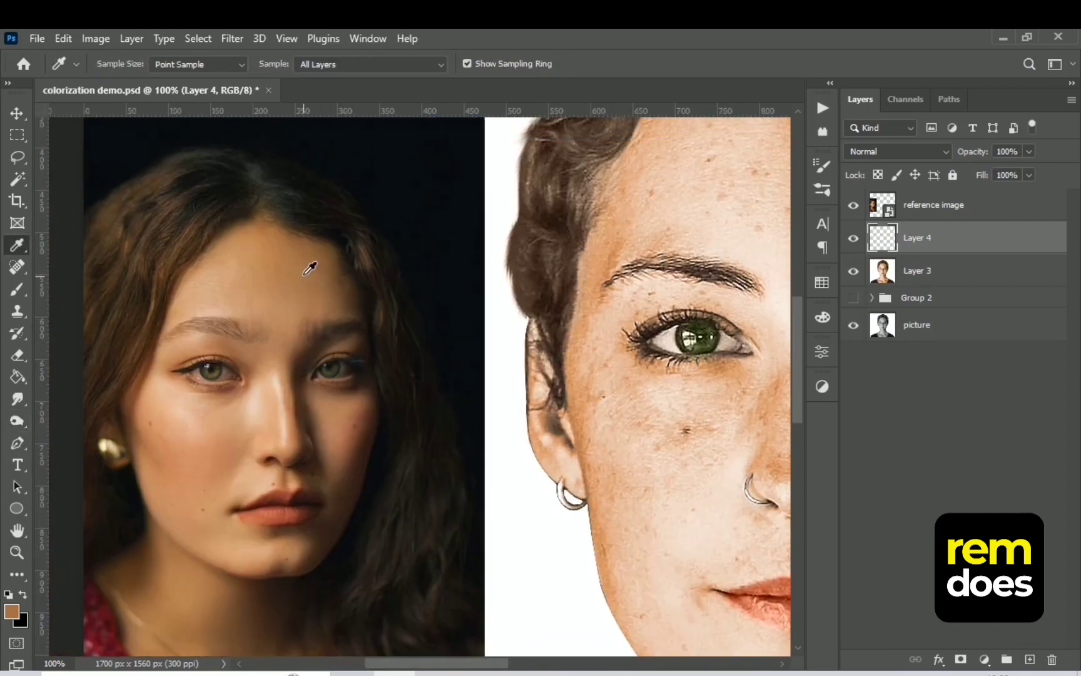
{"action": "left_click_drag", "start_coordinate": [292, 239], "coordinate": [299, 261]}
{"action": "mouse_move", "coordinate": [572, 324]}
{"action": "left_mouse_down"}
{"action": "mouse_move", "coordinate": [339, 405]}
{"action": "mouse_move", "coordinate": [223, 496]}
{"action": "left_mouse_up"}
{"action": "key", "text": "ctrl+minus"}
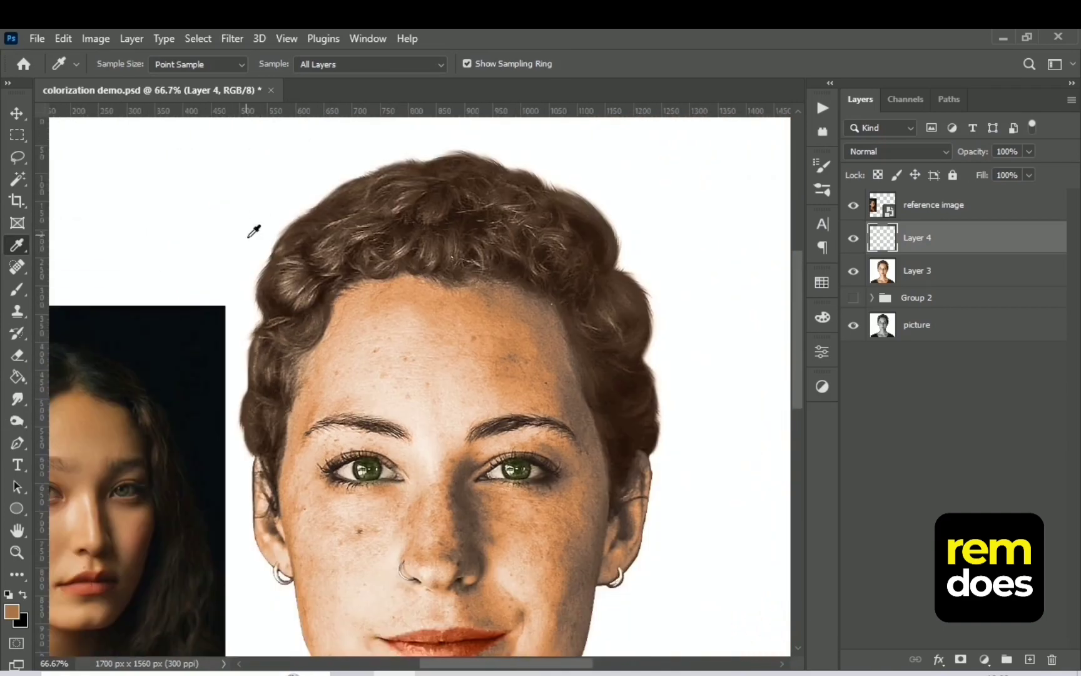
Set the Brush to 30% opacity and 125 px, and change Layer 4's blend mode to Color
{"action": "key", "text": "b"}
{"action": "left_click", "coordinate": [388, 63]}
{"action": "left_click_drag", "start_coordinate": [391, 83], "coordinate": [393, 83]}
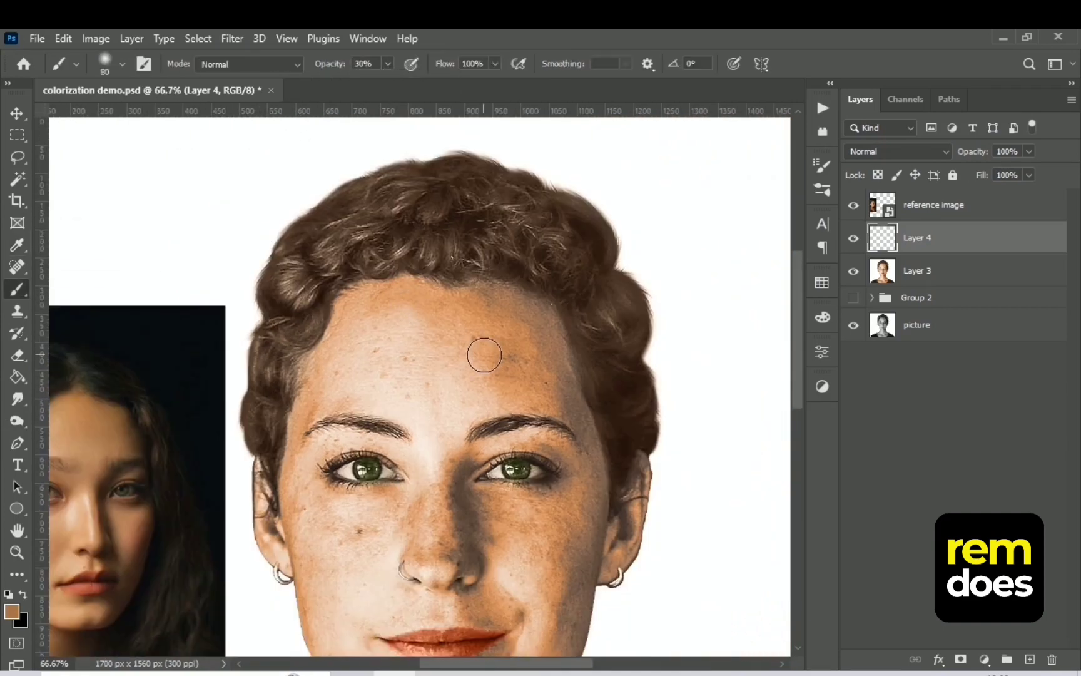
{"action": "key", "text": "bracketright"}
{"action": "key", "text": "bracketright"}
{"action": "key", "text": "bracketright"}
{"action": "key", "text": "bracketright"}
{"action": "left_click", "coordinate": [898, 151]}
{"action": "left_click", "coordinate": [878, 547]}
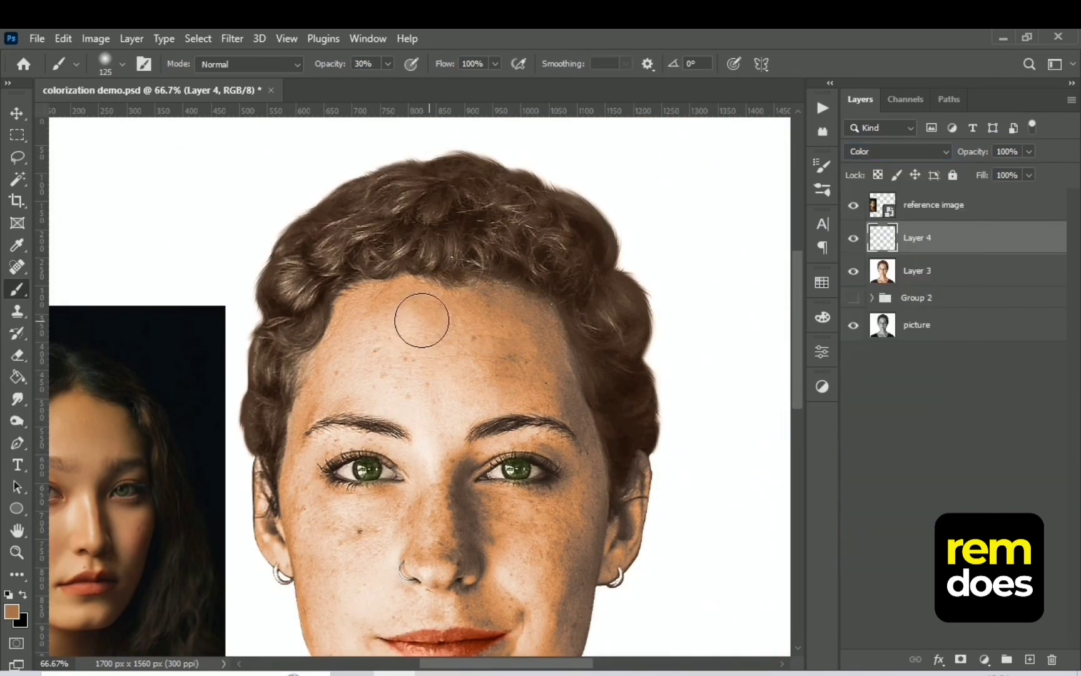
Sample the reference woman's cheek tone and paint it over the portrait's cheeks on Layer 4 with an 80 px brush at 50% opacity
{"action": "scroll", "coordinate": [567, 169], "scroll_direction": "down", "scroll_amount": 5}
{"action": "key", "text": "i"}
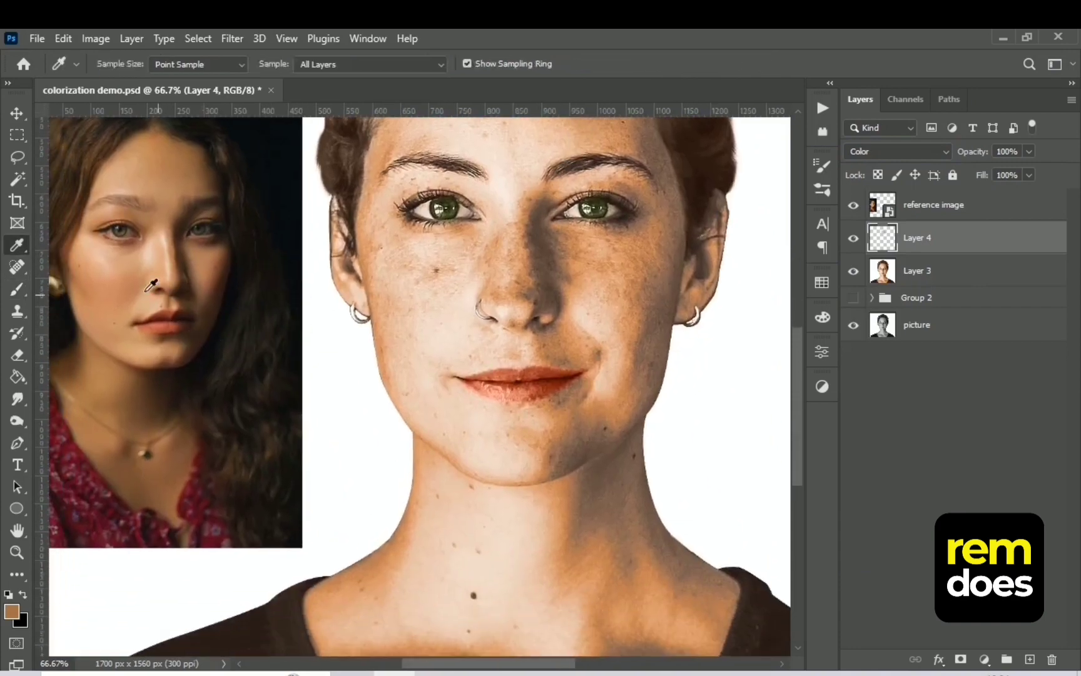
{"action": "left_click", "coordinate": [116, 283]}
{"action": "key", "text": "b"}
{"action": "key", "text": "5"}
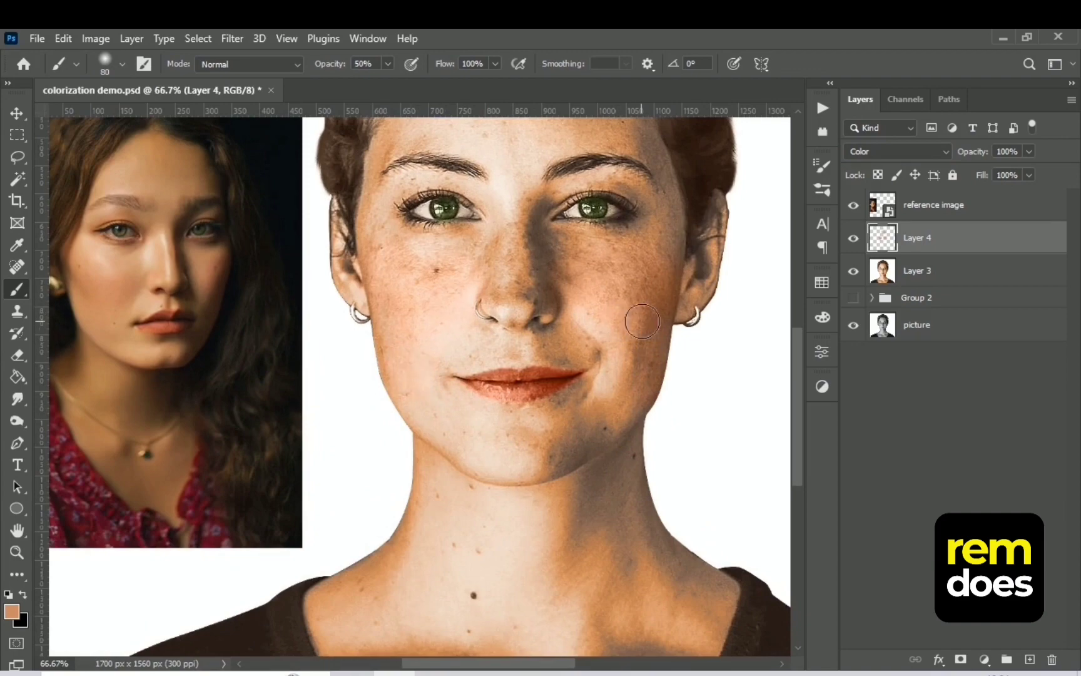
Sample the skin tone from the reference woman's neck and paint it over the portrait's neck and chest on Layer 4
{"action": "key", "text": "ctrl+minus"}
{"action": "key", "text": "ctrl+minus"}
{"action": "left_click", "coordinate": [258, 331], "text": "alt"}
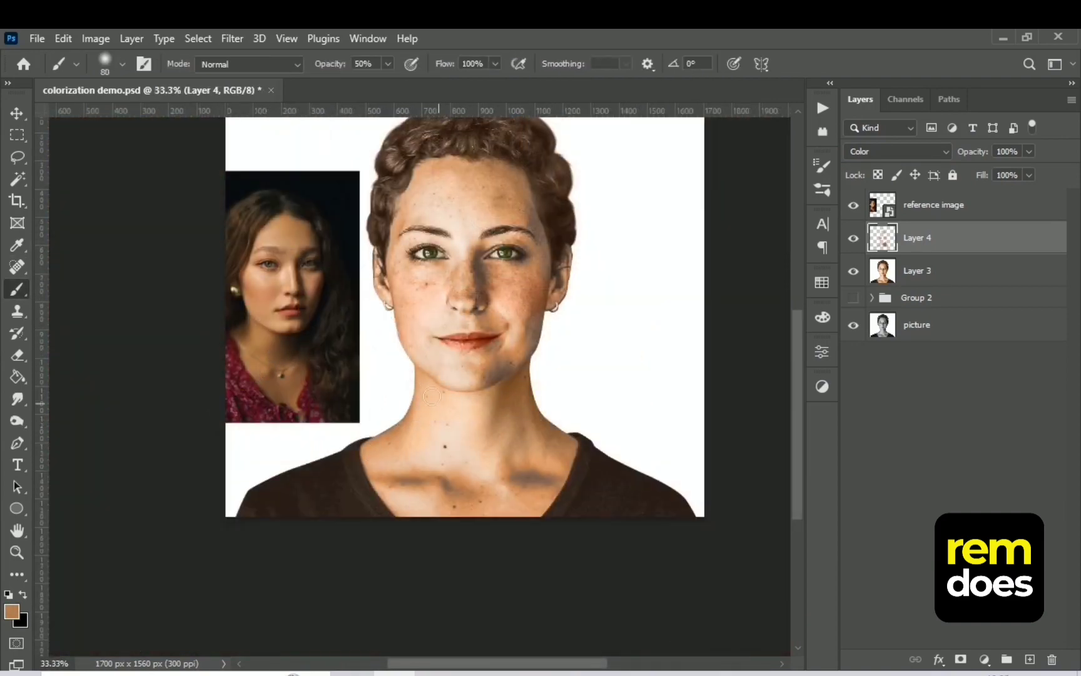
{"action": "key", "text": "ctrl+plus"}
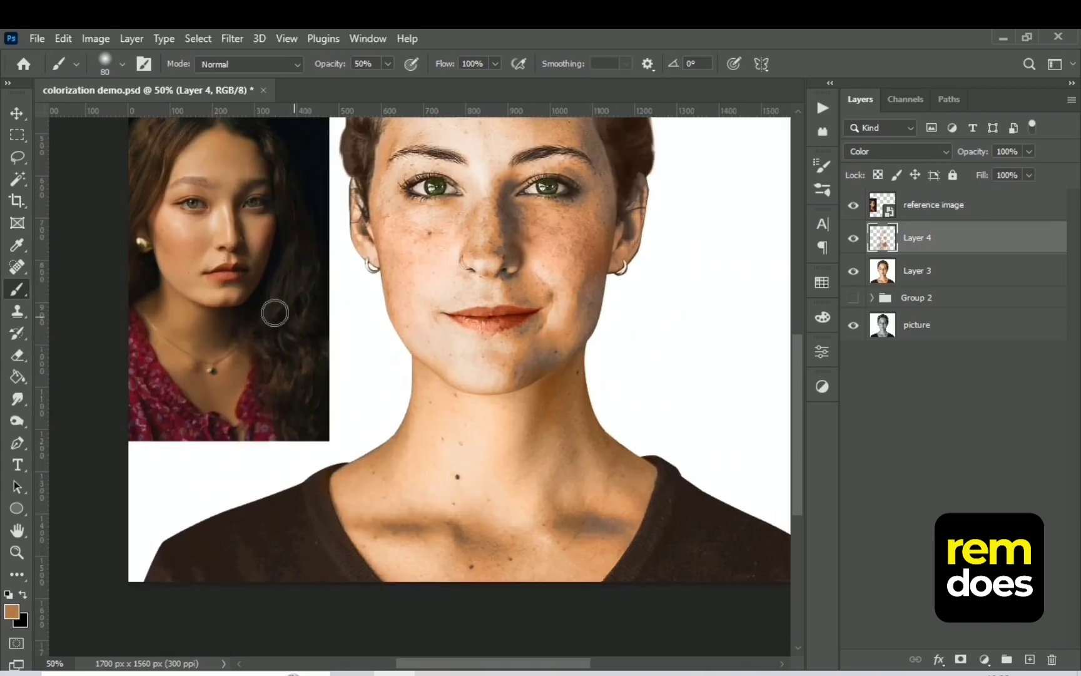
Sample skin tones from the reference woman's cheeks, paint them over the portrait's forehead and jaw, and switch to the 35 px Eraser
{"action": "left_click", "coordinate": [263, 225], "text": "alt"}
{"action": "left_click", "coordinate": [263, 225], "text": "alt"}
{"action": "left_click", "coordinate": [204, 239], "text": "alt"}
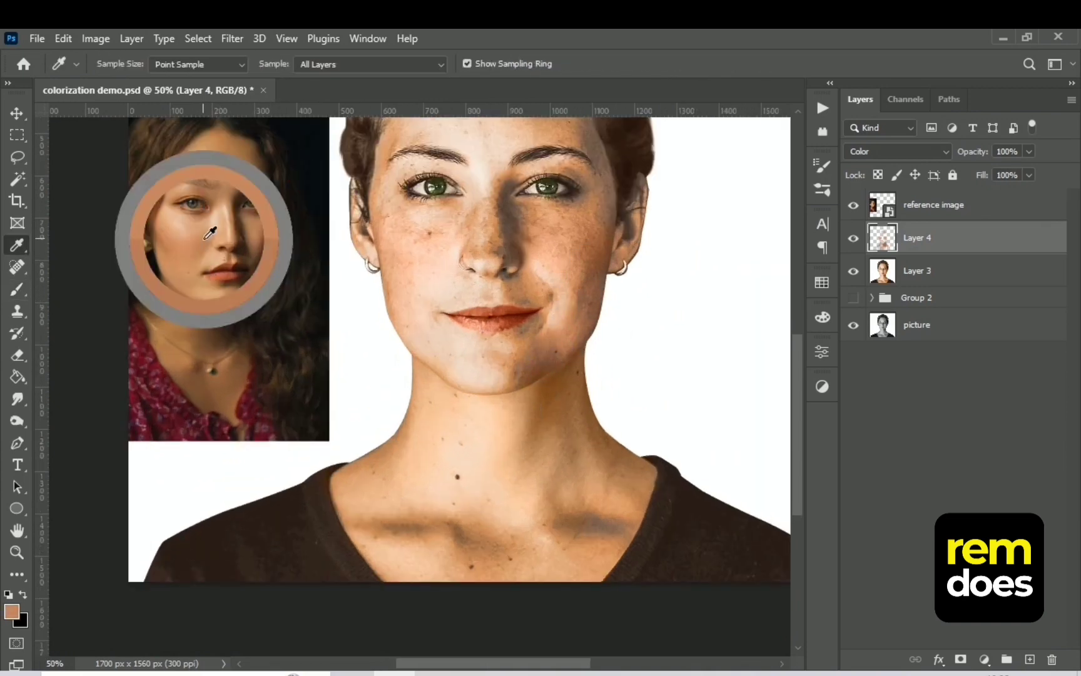
{"action": "key", "text": "ctrl+plus"}
{"action": "key", "text": "e"}
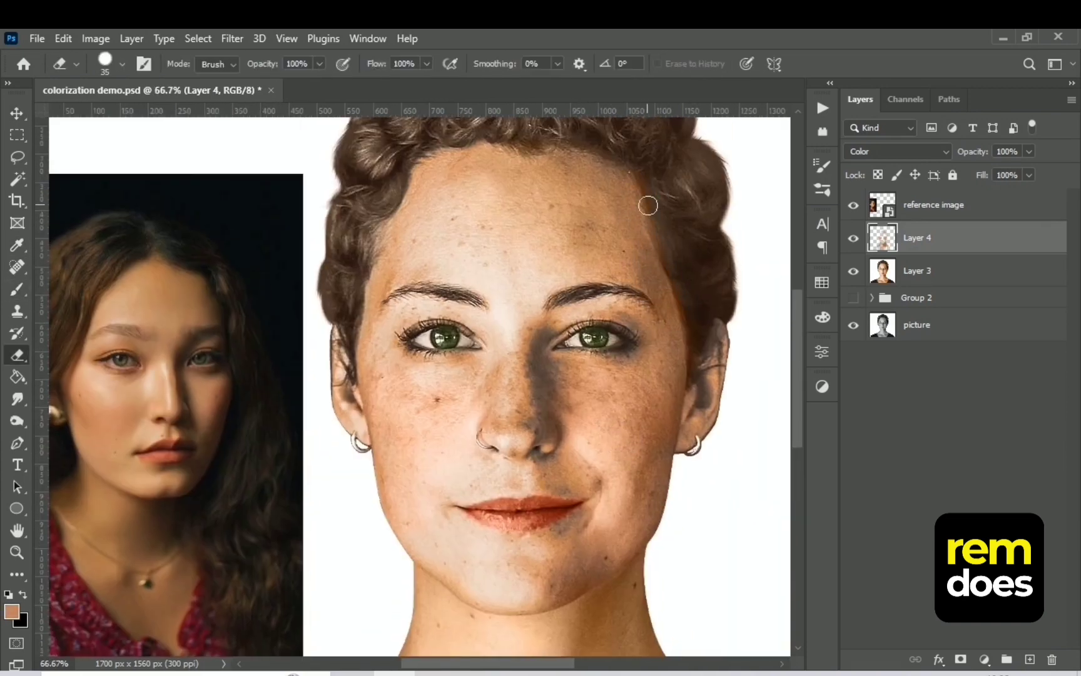
Hide the reference image and compare the whole portrait with Layer 3 and Layer 4 each switched off and on
{"action": "key", "text": "ctrl+minus"}
{"action": "left_click", "coordinate": [853, 205]}
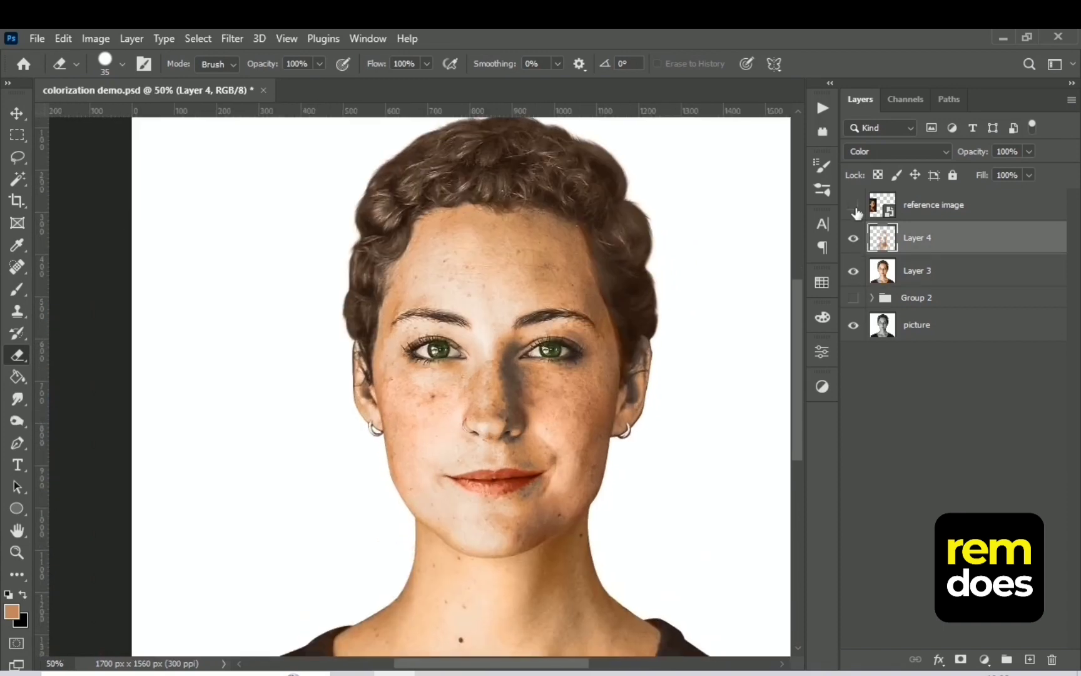
{"action": "left_click", "coordinate": [854, 271]}
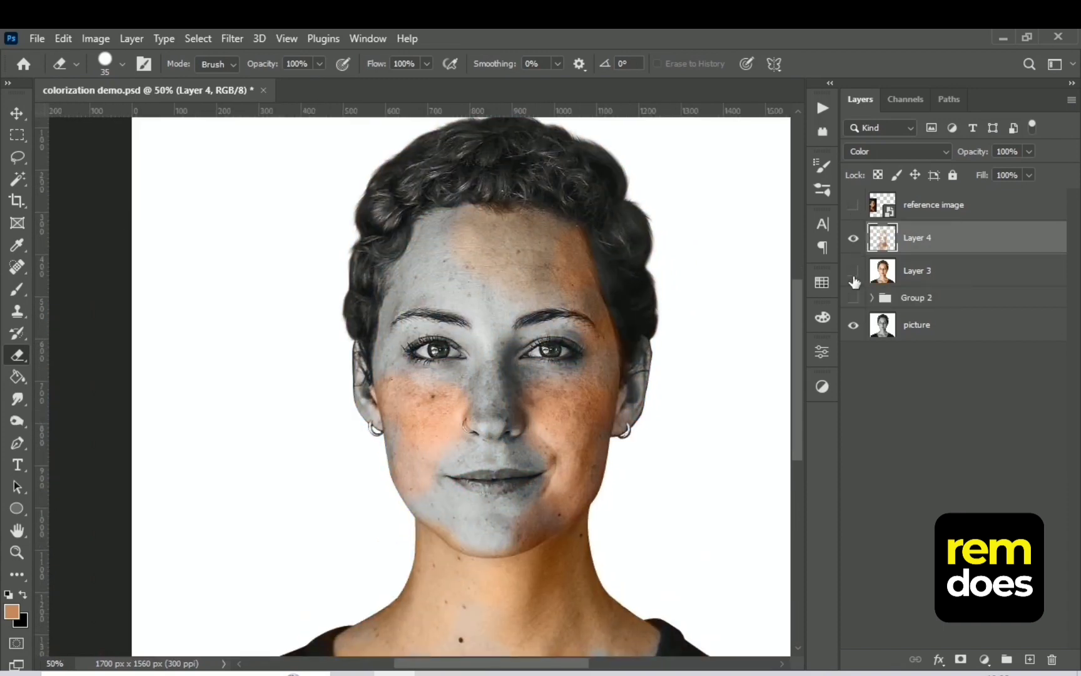
{"action": "left_click", "coordinate": [853, 271]}
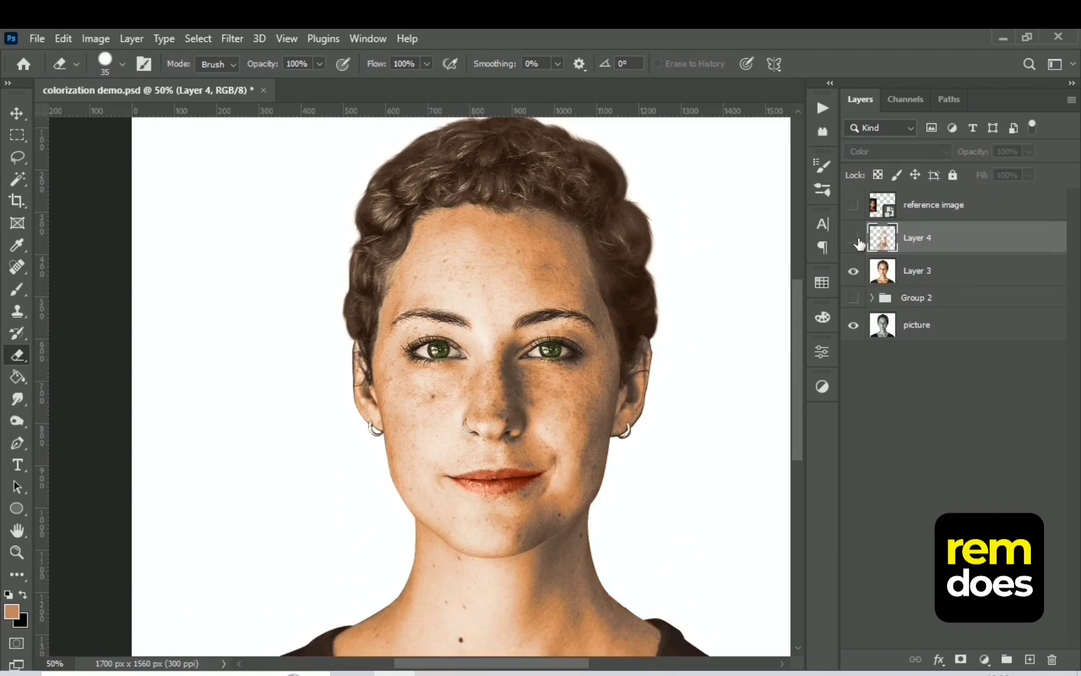
{"action": "key", "text": "ctrl+minus"}
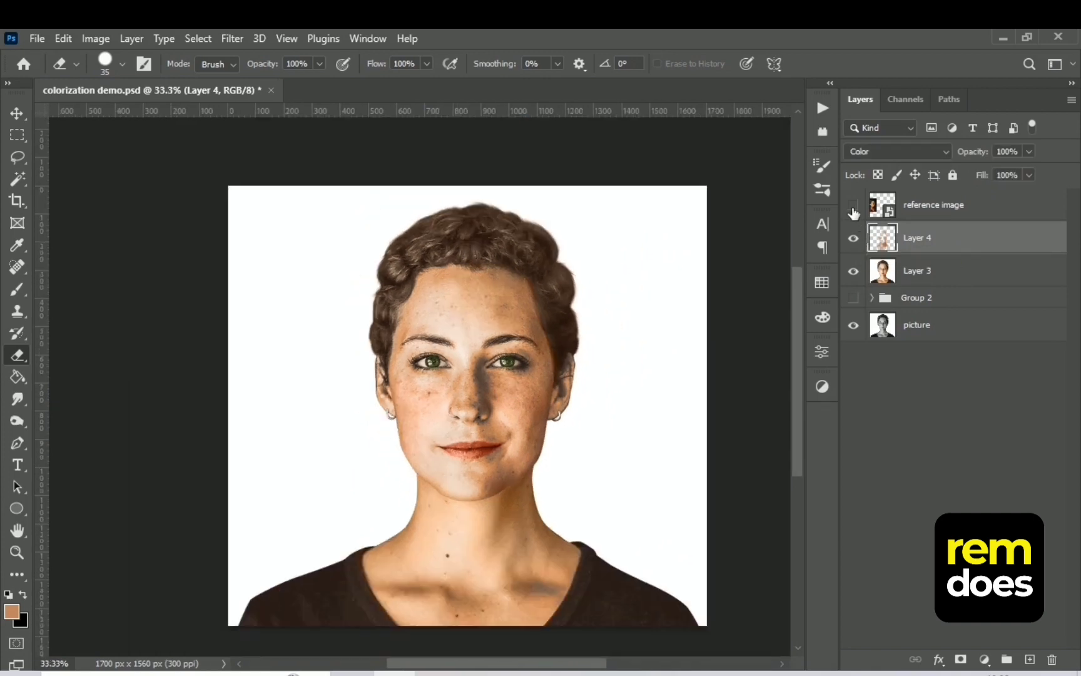
{"action": "key", "text": "ctrl+0"}
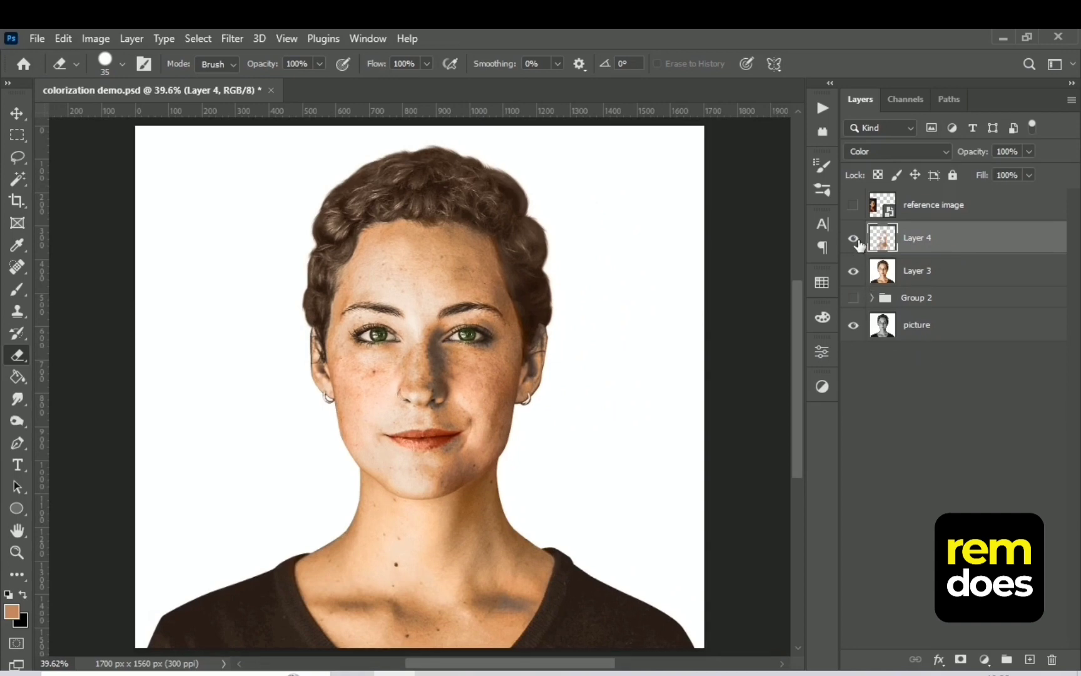